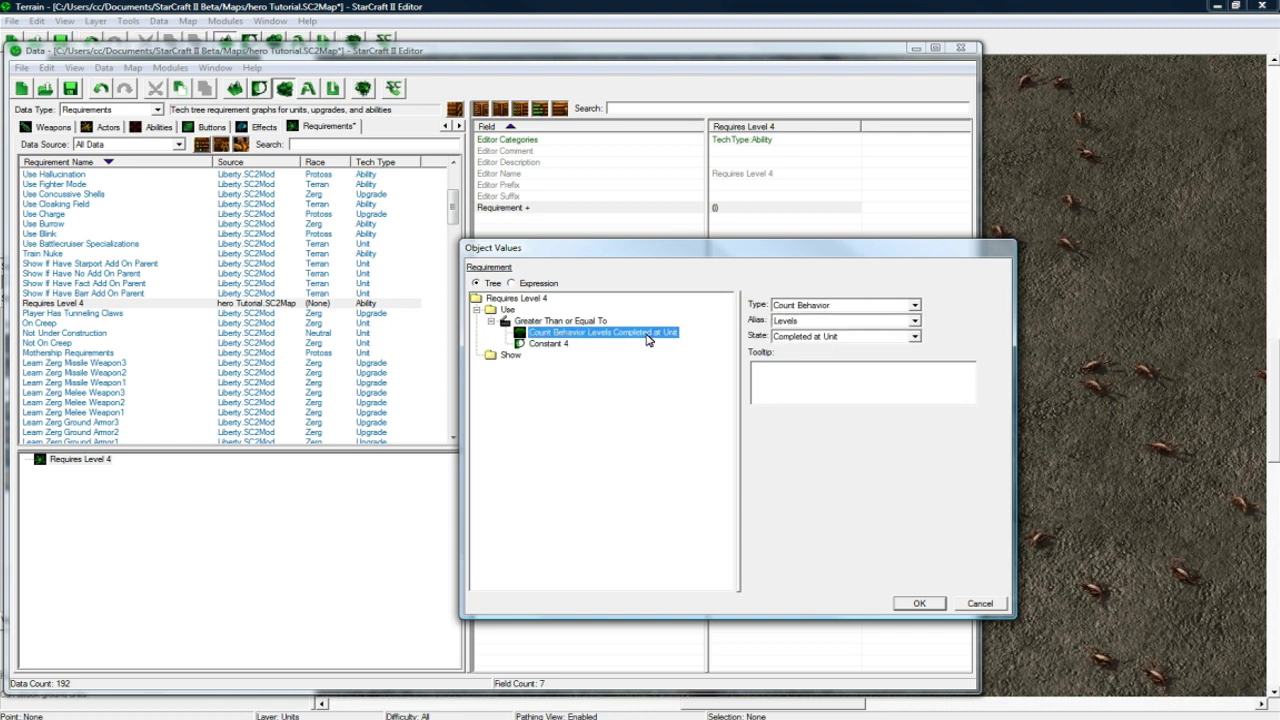
- Review the Use condition's comparison, behavior count and constant nodes in the Requires Level 4 requirement, and accept its values
left_click(578, 322)
left_click(550, 344)
left_click(548, 323)
left_click(508, 309)
left_click(530, 320)
left_click(508, 309)
left_click(536, 320)
left_click(508, 309)
left_click(530, 322)
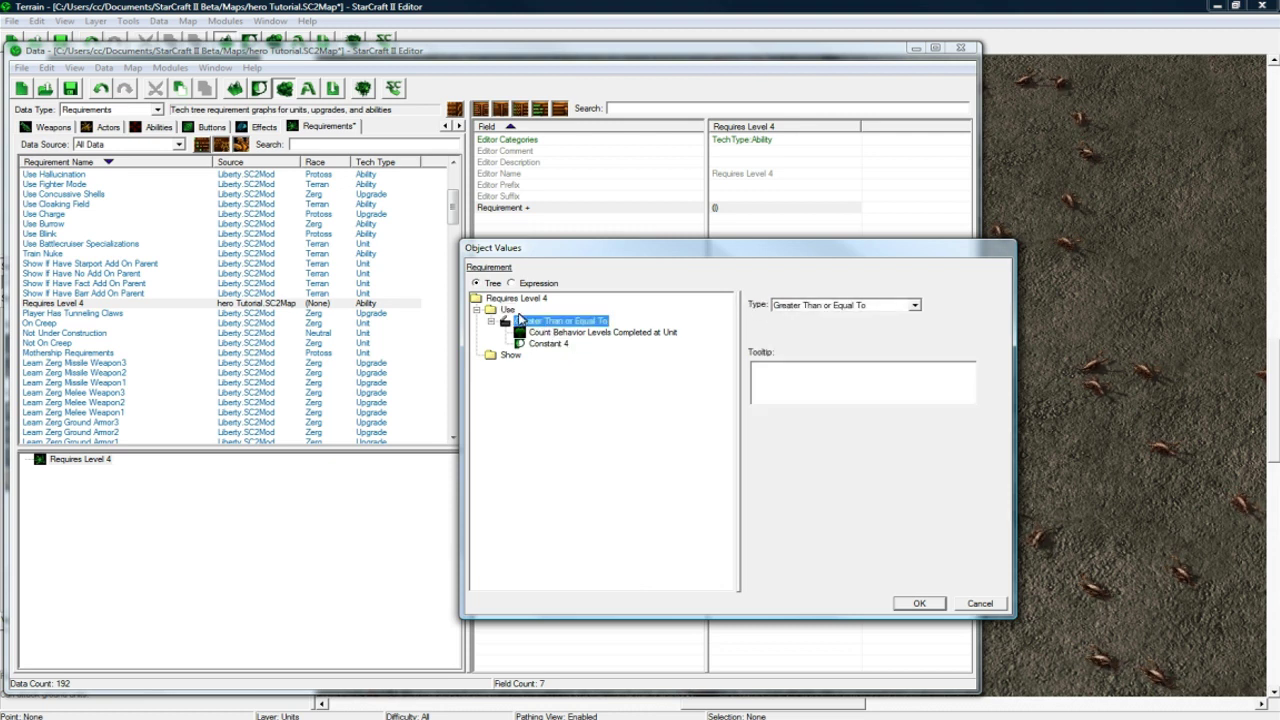
left_click(918, 603)
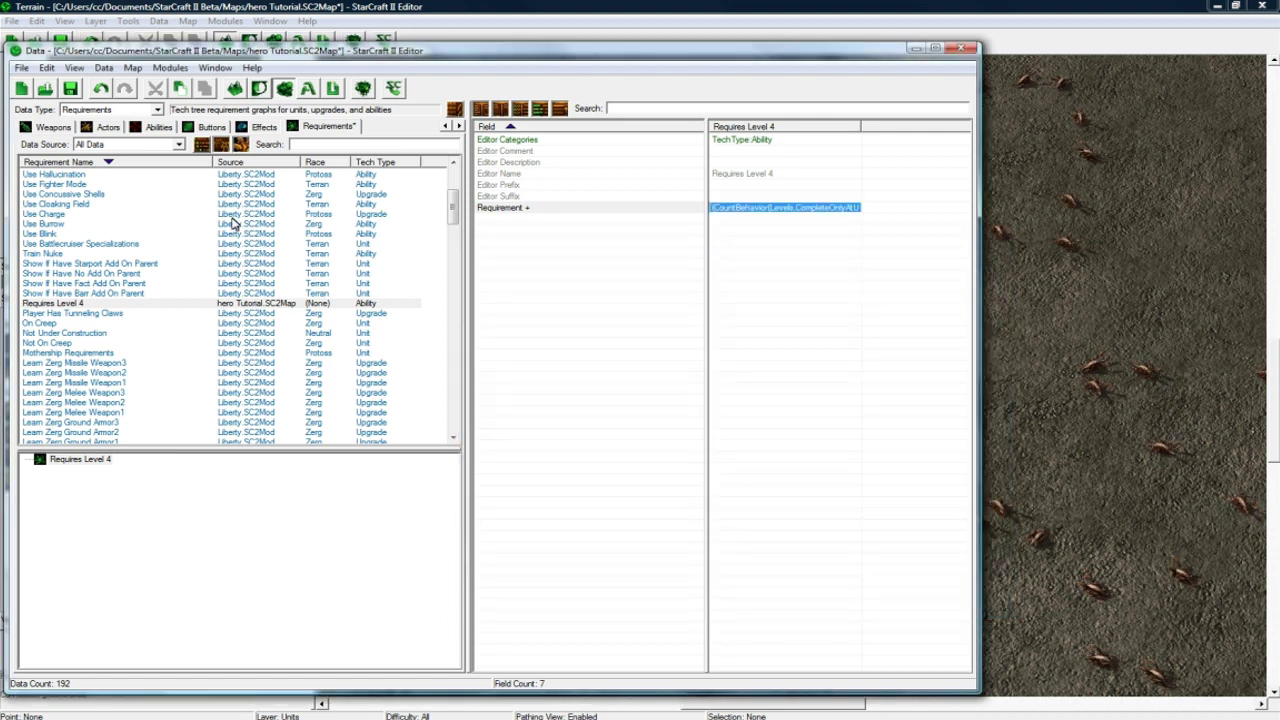
- Assign the Requires Level 4 requirement to the Learn2 entry in the Learn Abilities ability's Info, and save the map
left_click(159, 127)
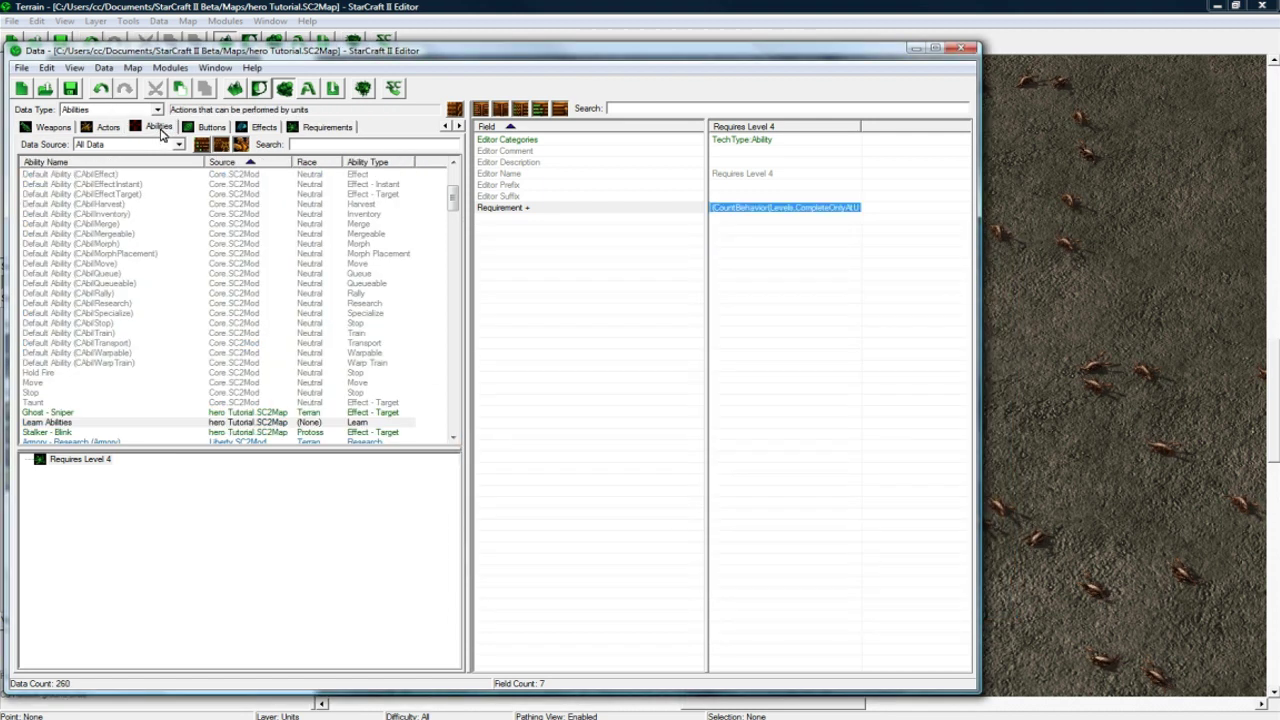
left_click(86, 422)
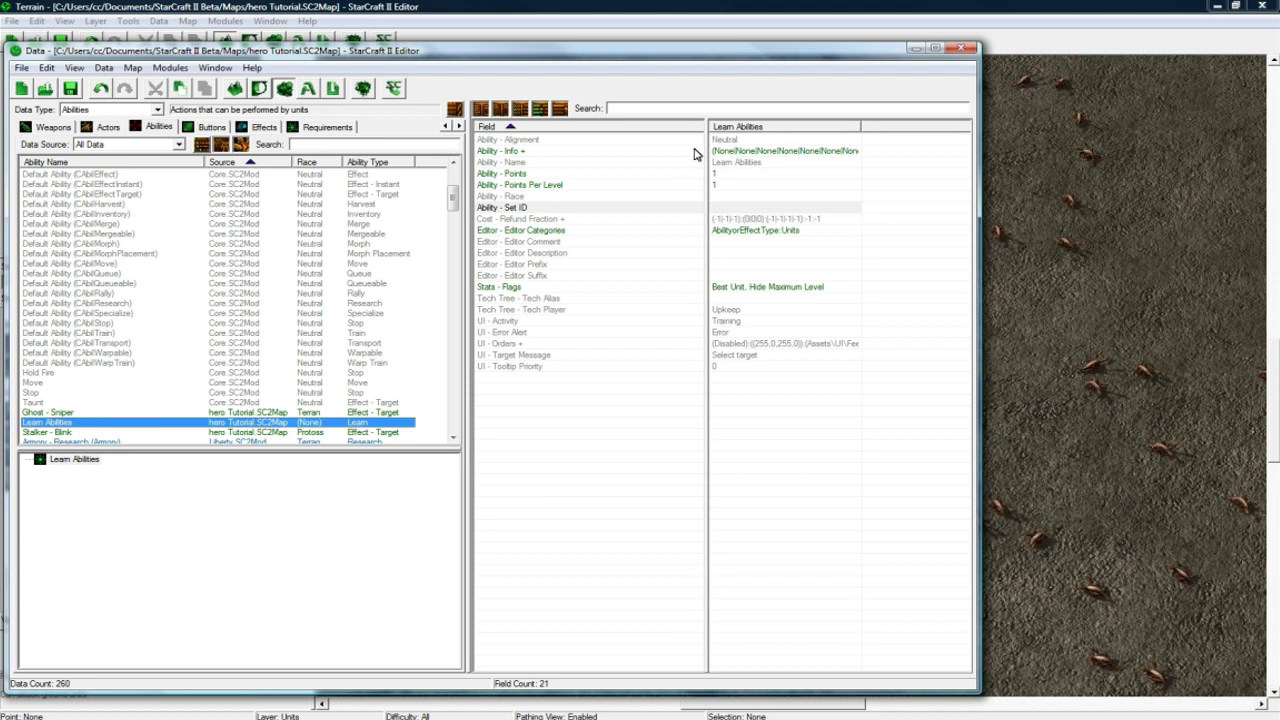
double_click(736, 152)
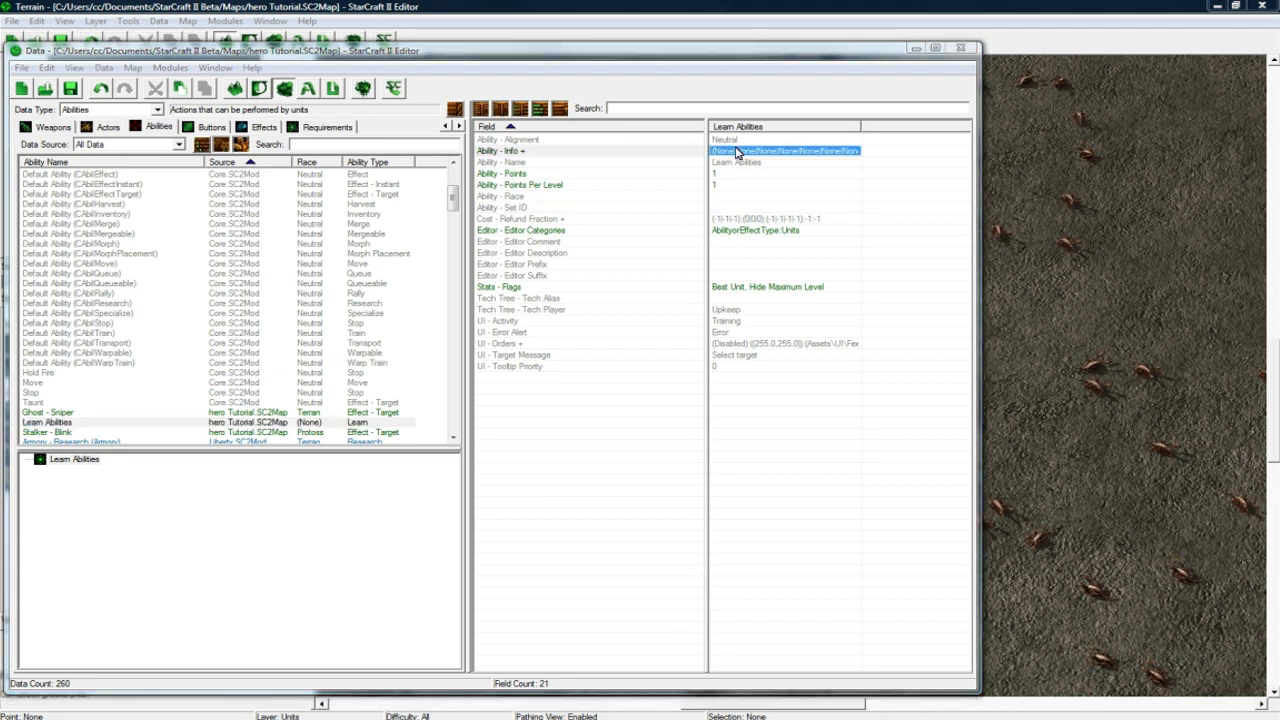
left_click(555, 306)
left_click_drag(994, 394, 998, 597)
left_click(546, 467)
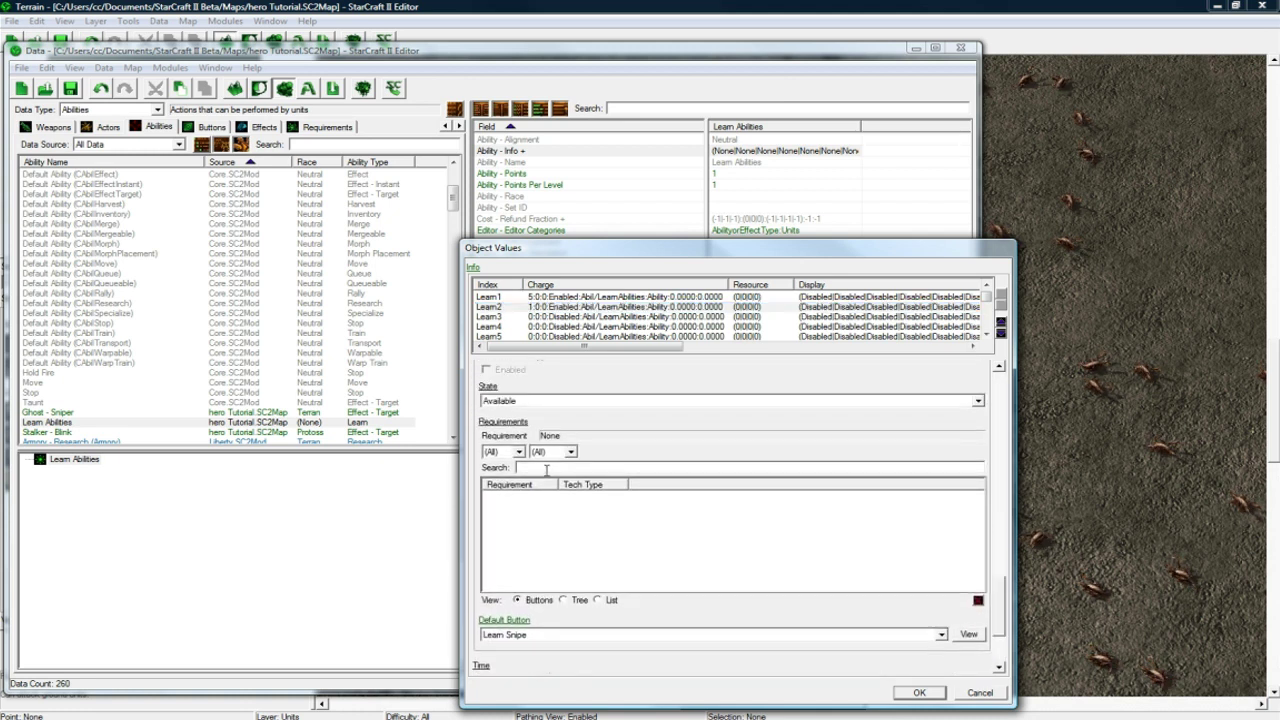
left_click(575, 600)
left_click(539, 601)
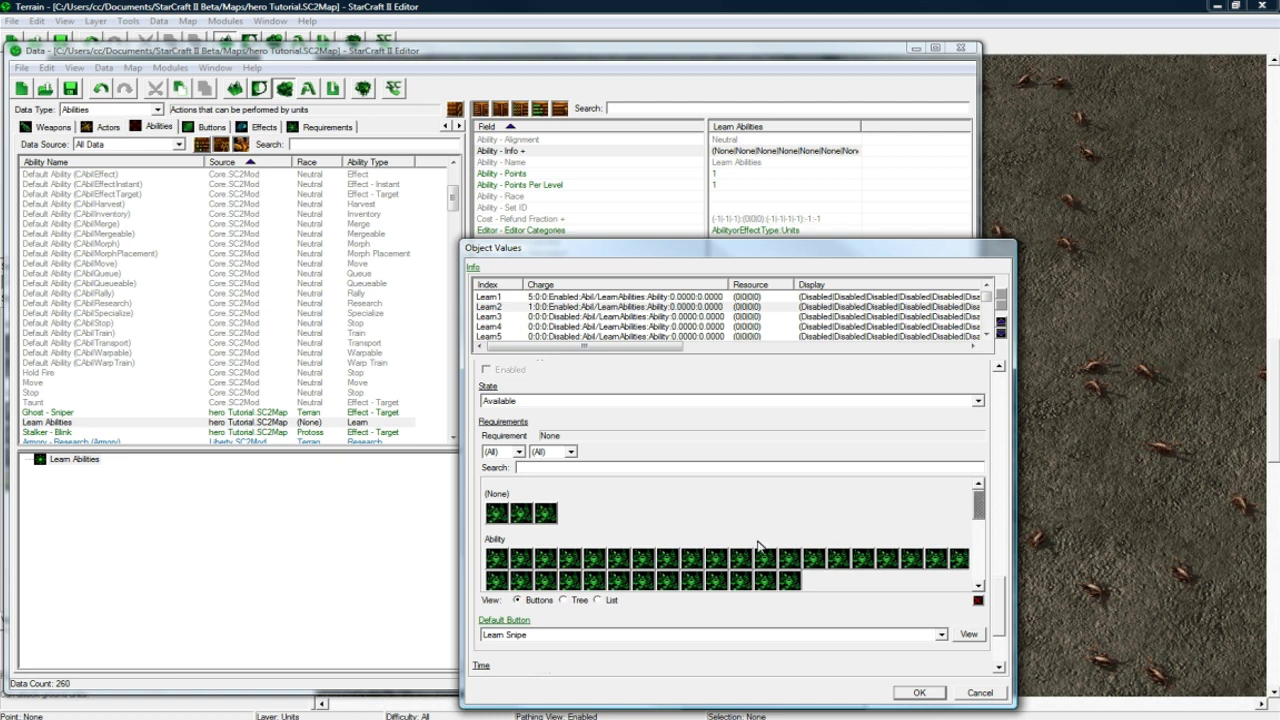
left_click(789, 558)
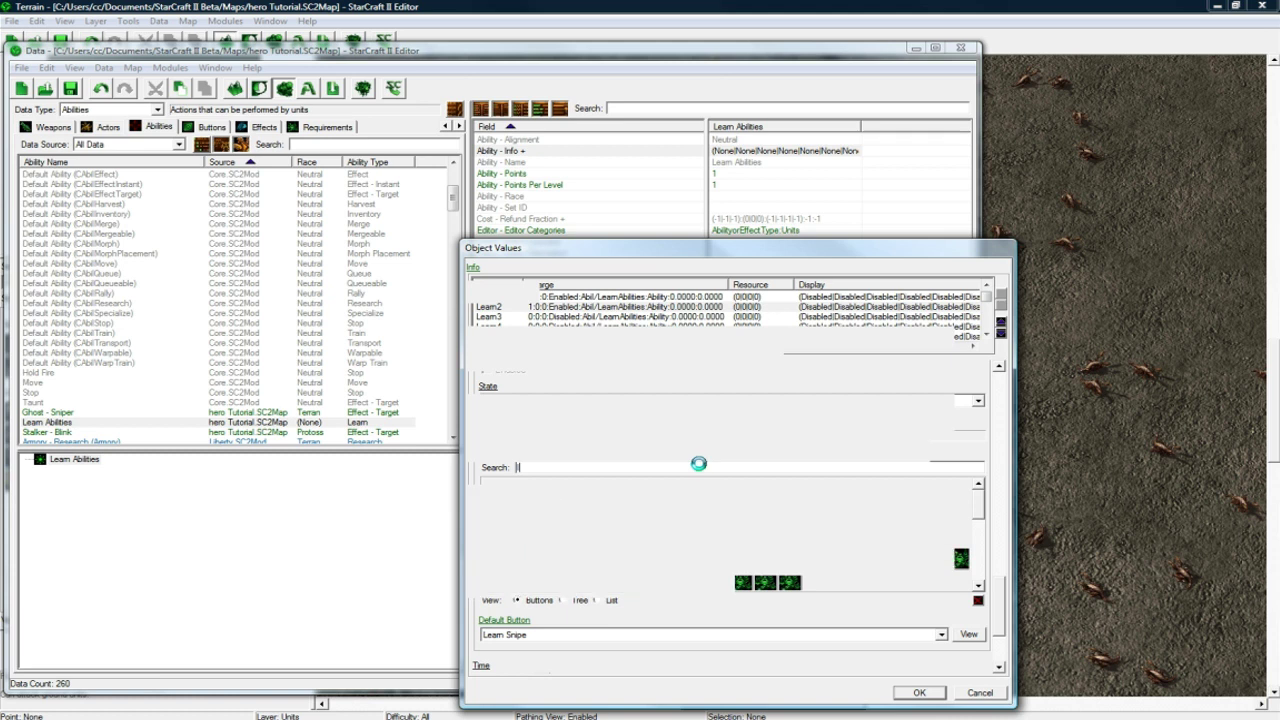
left_click(495, 514)
left_click(919, 692)
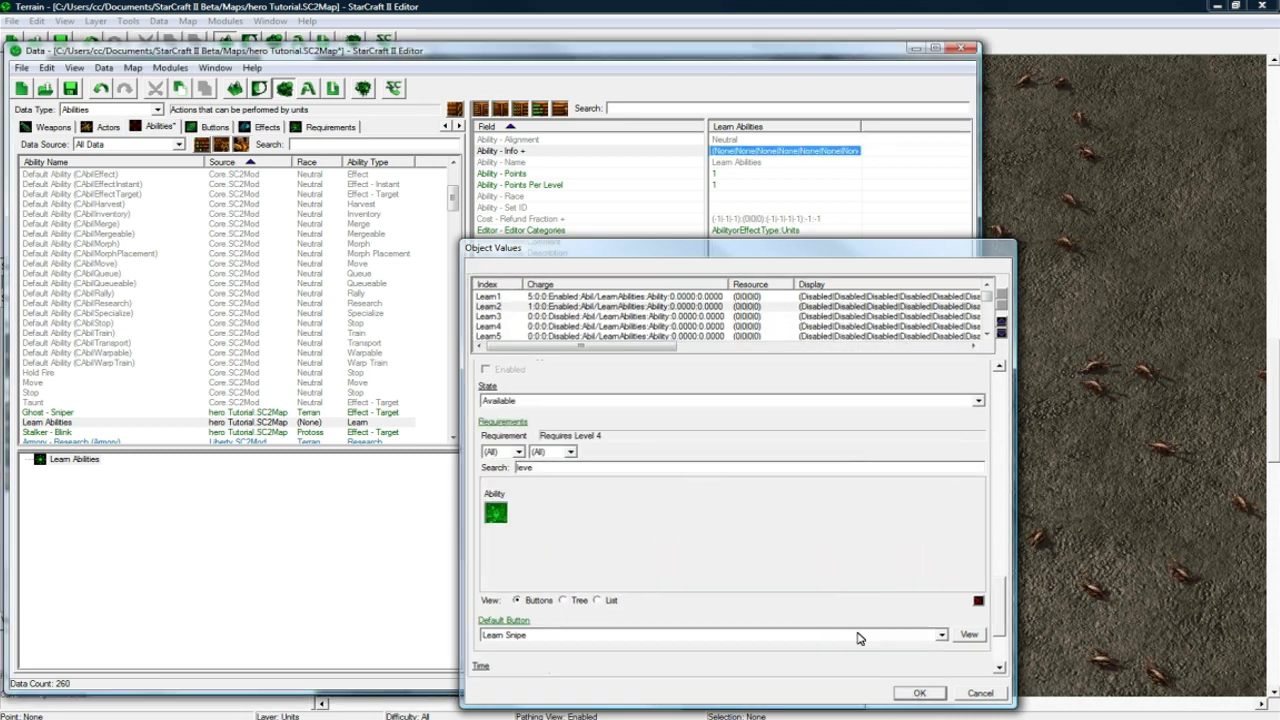
key("ctrl+s")
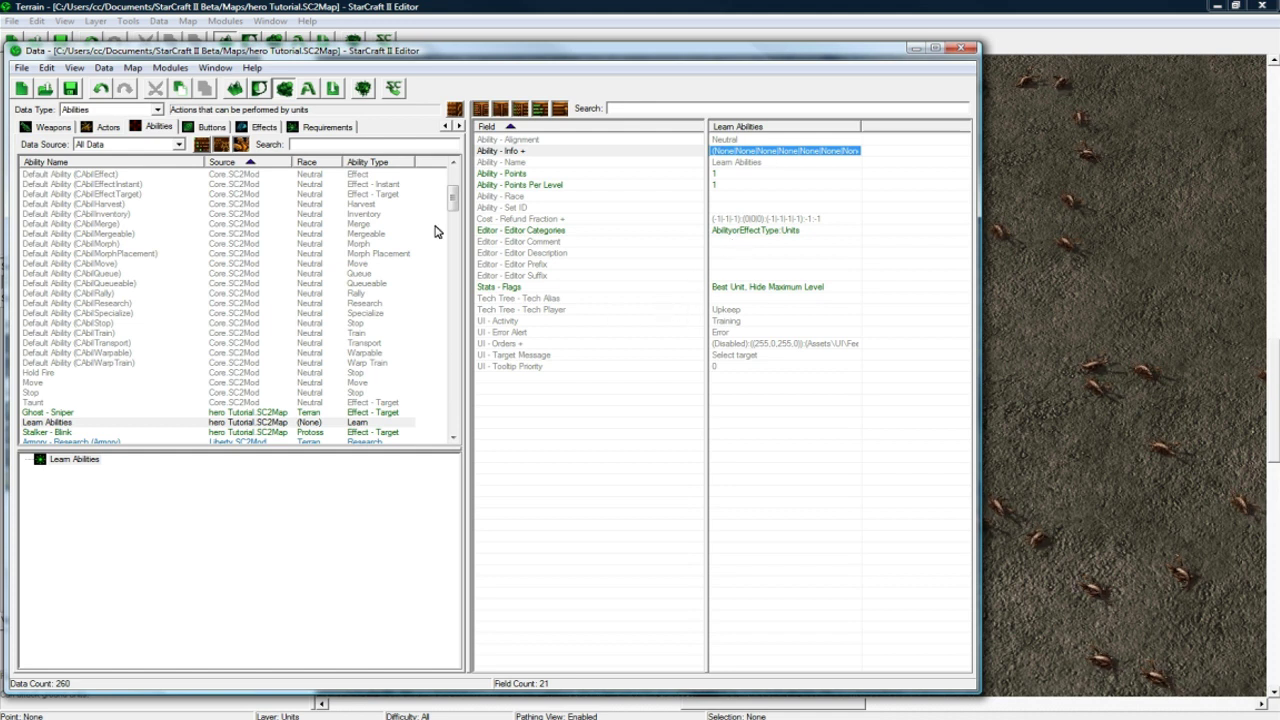
- Add Learn Abilities as a new entry in the Zealot unit's abilities list
left_click(157, 109)
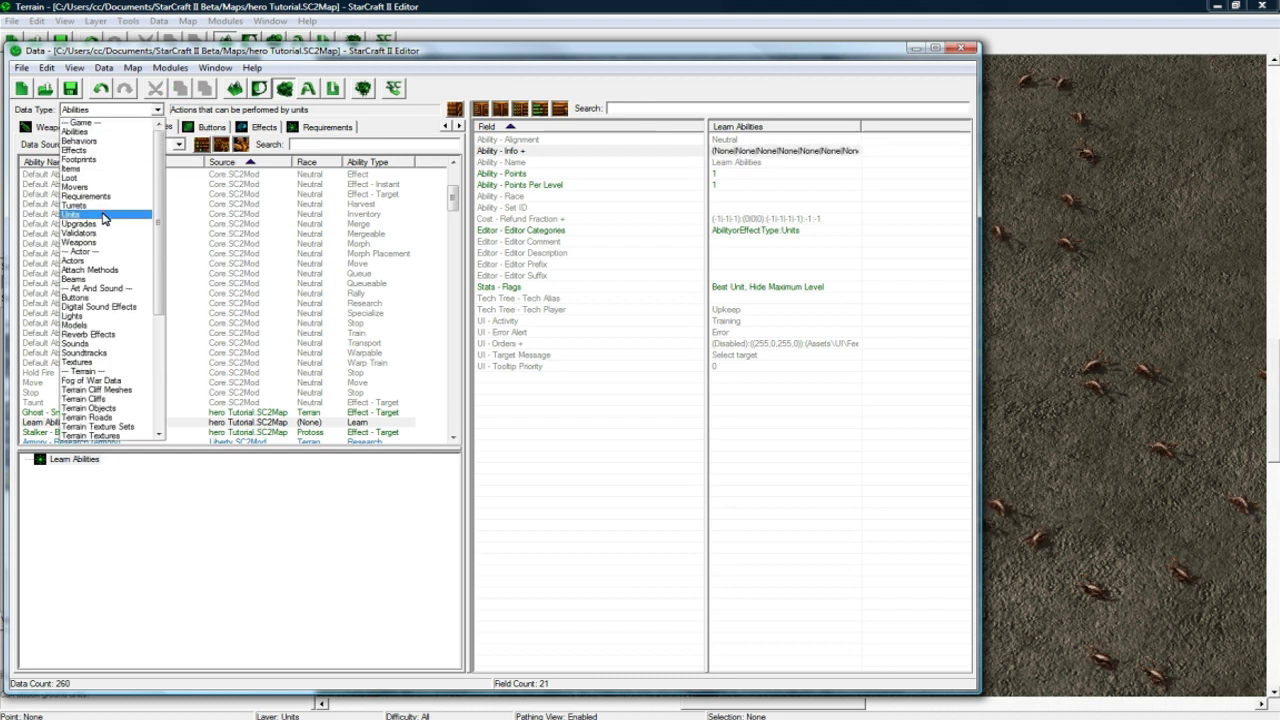
left_click(104, 218)
left_click(73, 175)
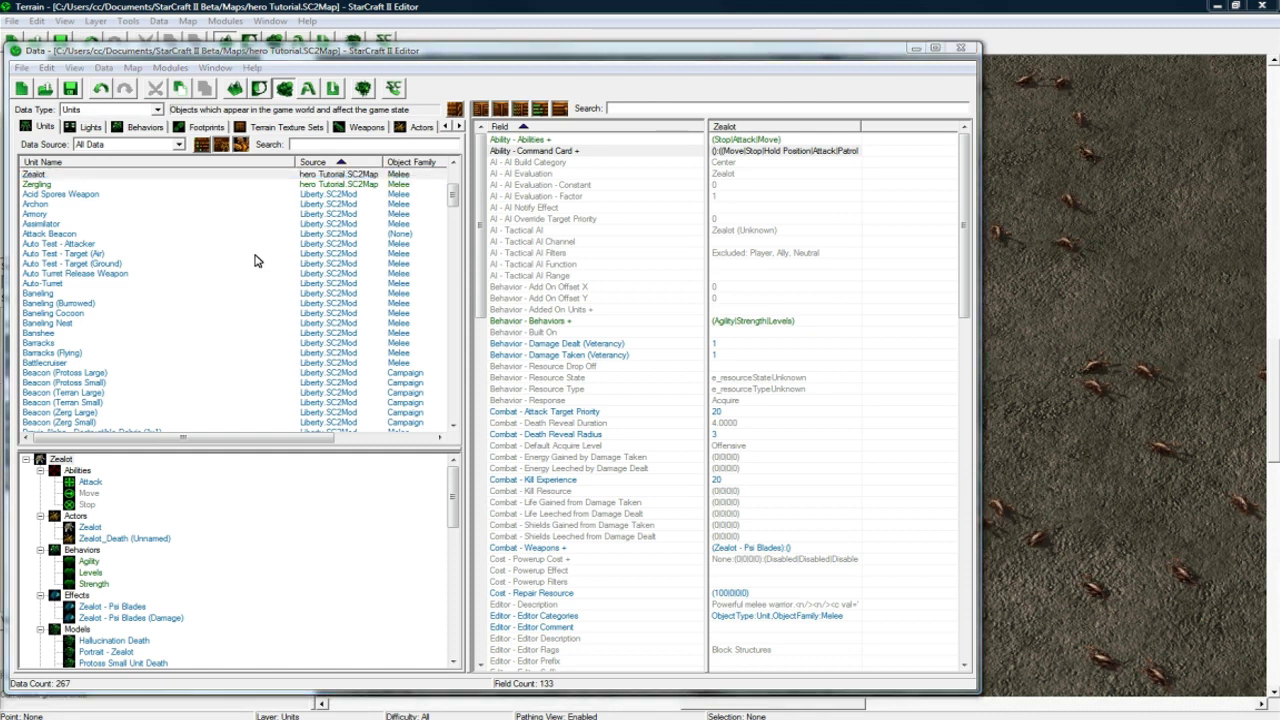
left_click(286, 176)
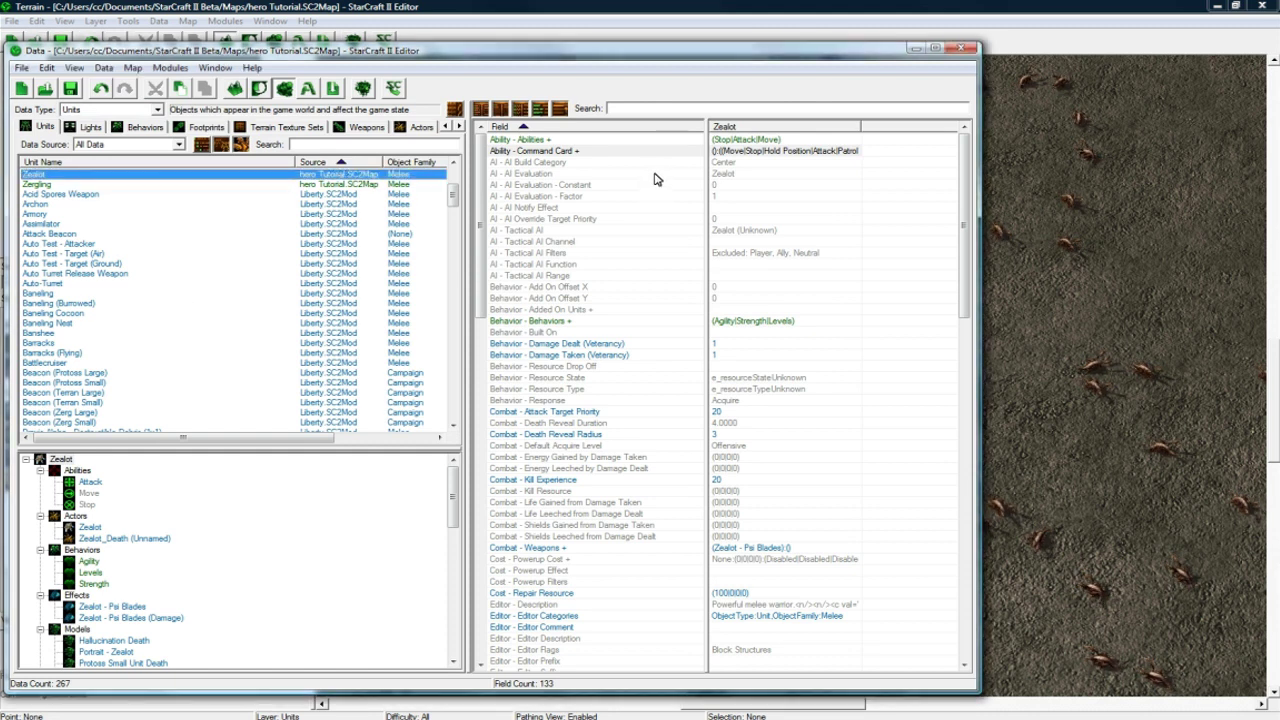
left_click(771, 150)
double_click(770, 141)
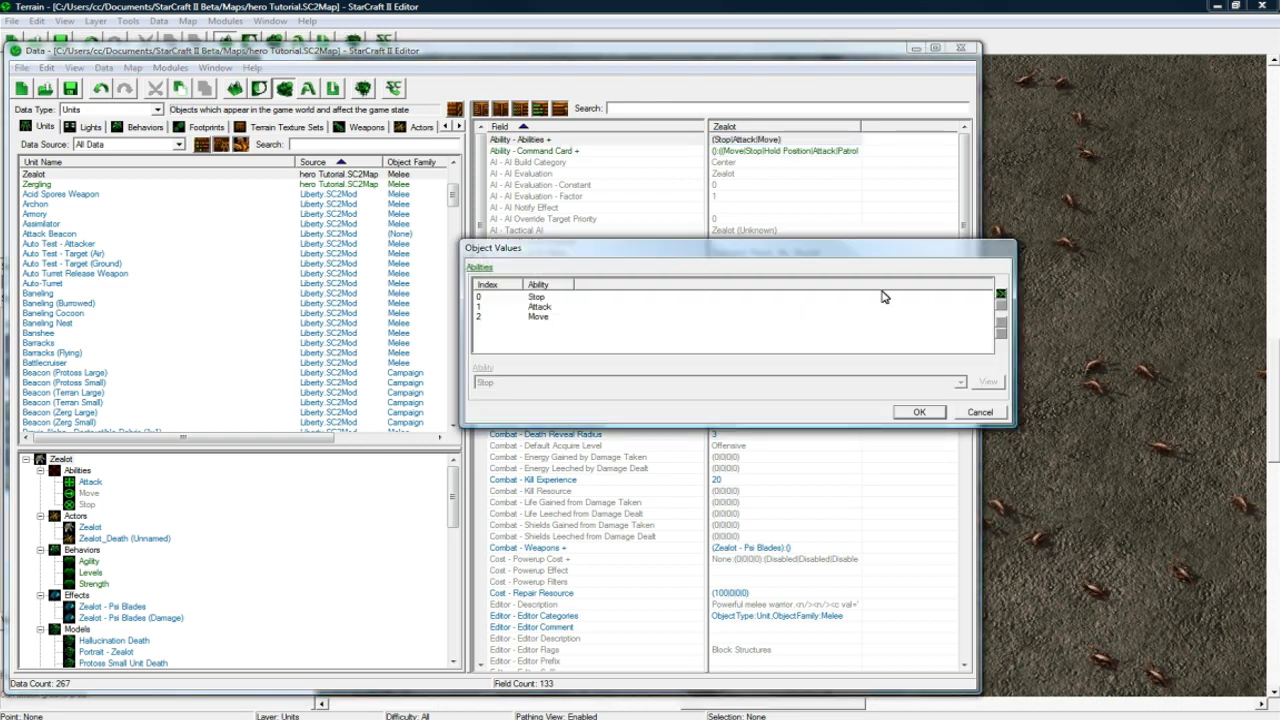
left_click(1001, 294)
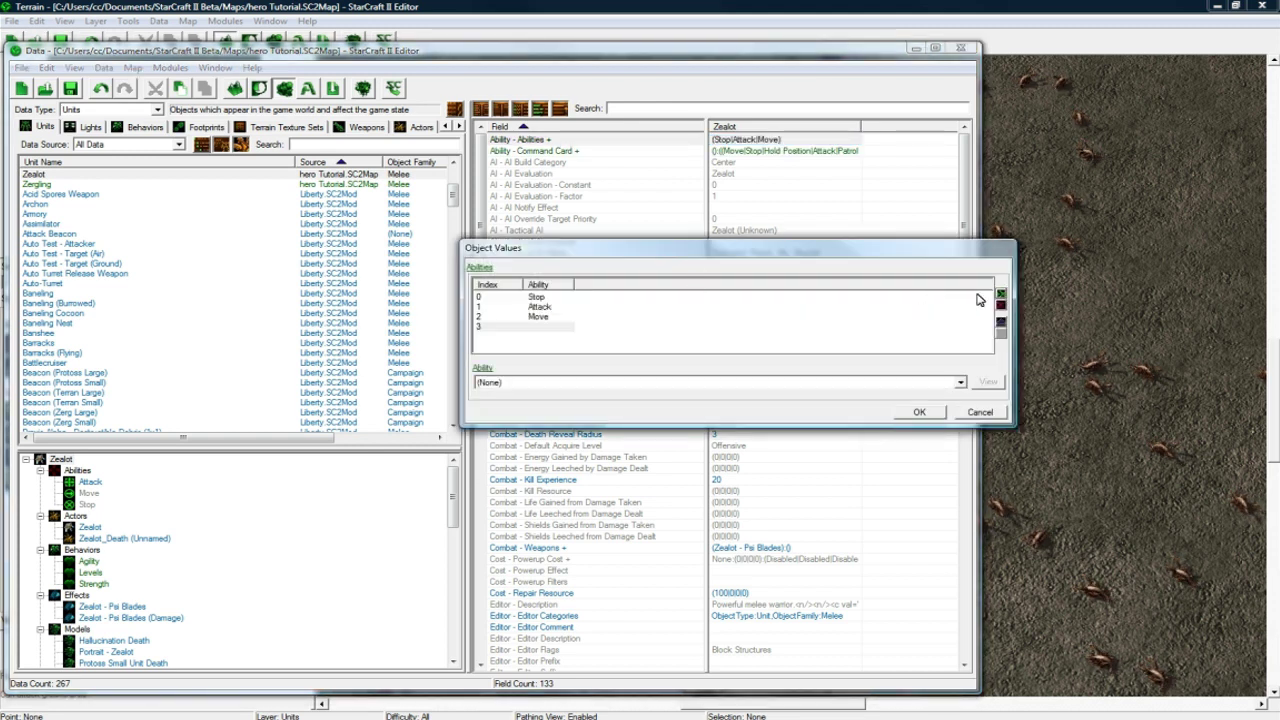
left_click(559, 384)
left_click(560, 385)
left_click(561, 386)
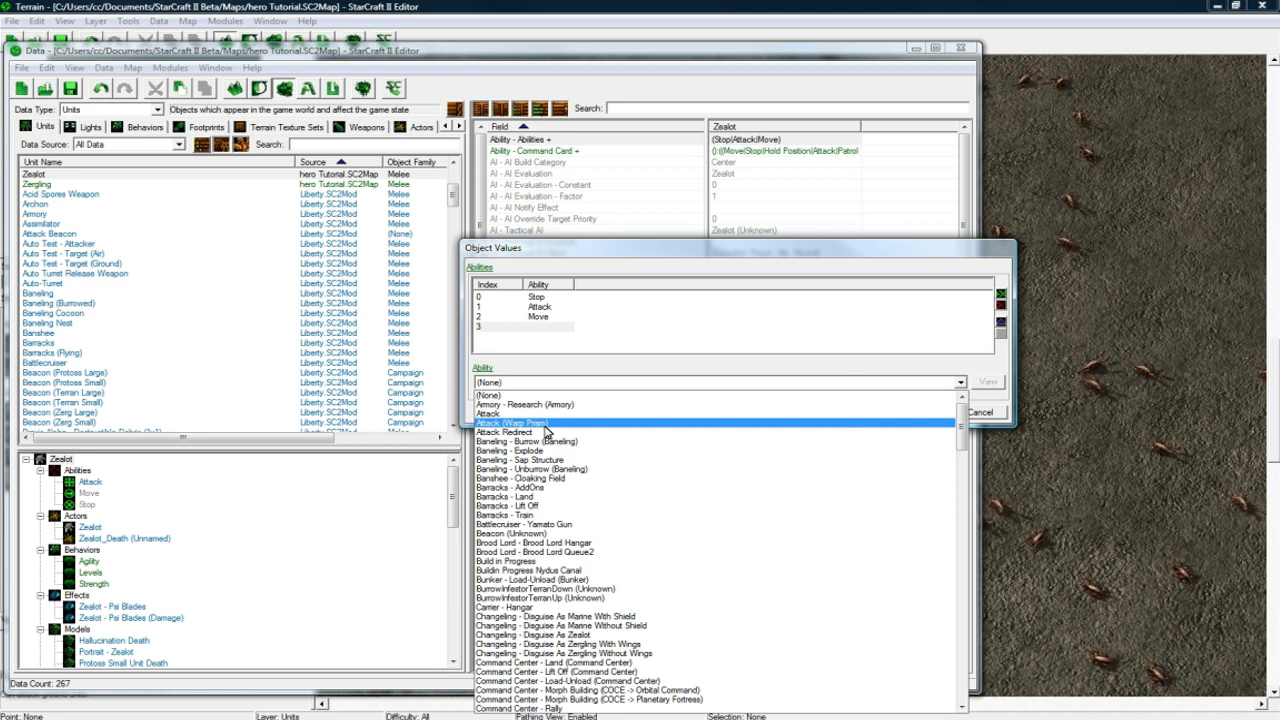
key("l")
scroll(556, 612, "down", 2)
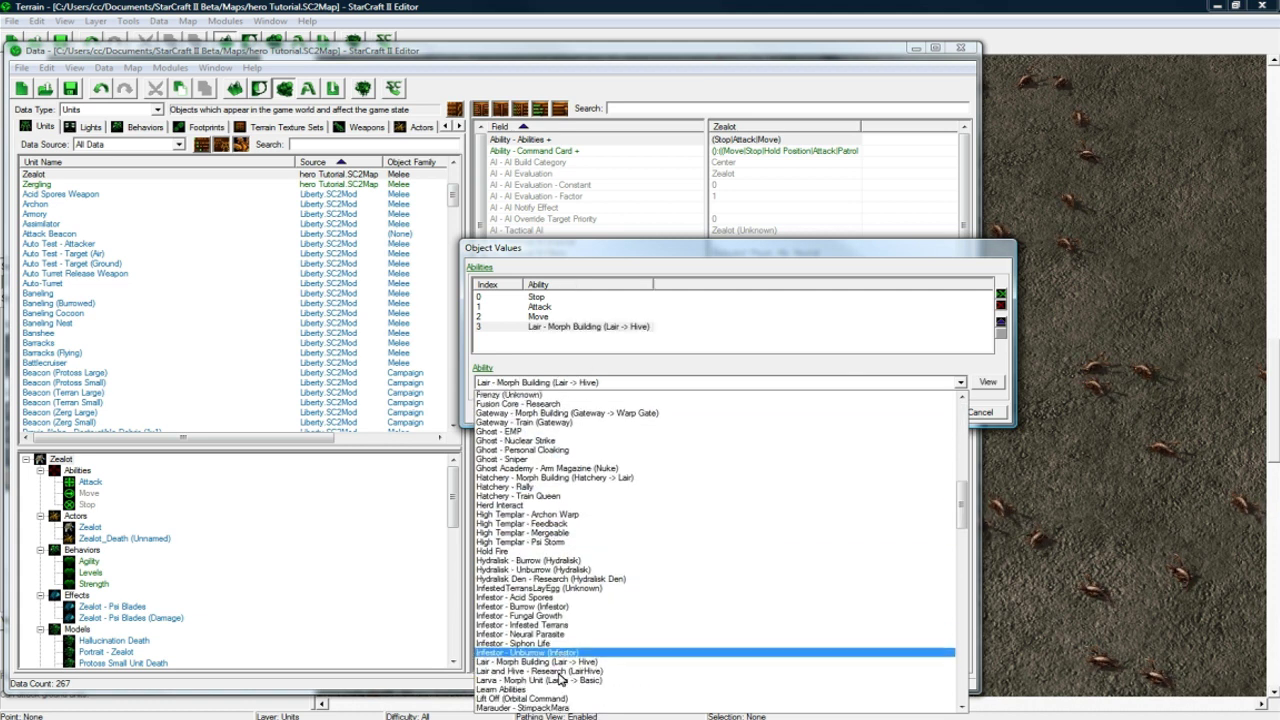
left_click(557, 681)
- Add Stalker - Blink as another entry in the Zealot's abilities list
left_click(1001, 295)
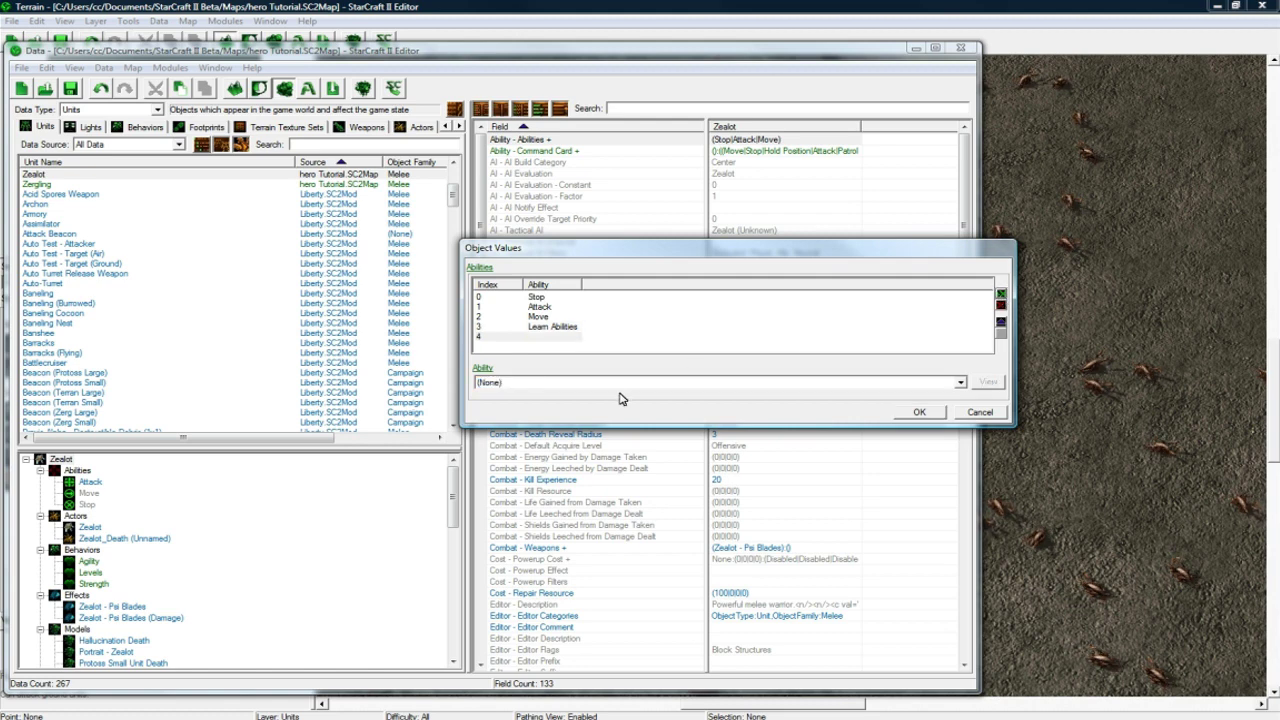
left_click(615, 383)
key("s")
scroll(613, 661, "down", 5)
scroll(590, 676, "down", 4)
left_click(588, 661)
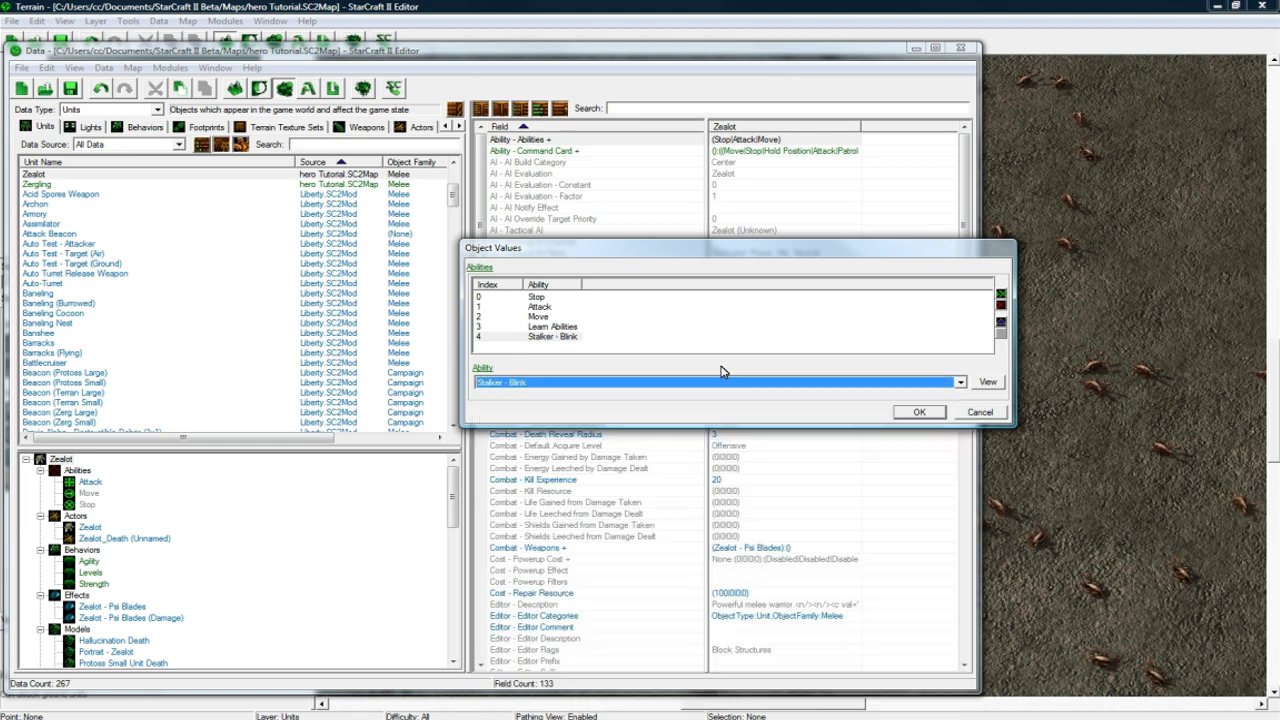
- Add Ghost - Sniper to the Zealot's abilities and accept the updated list
left_click(1001, 296)
left_click(620, 383)
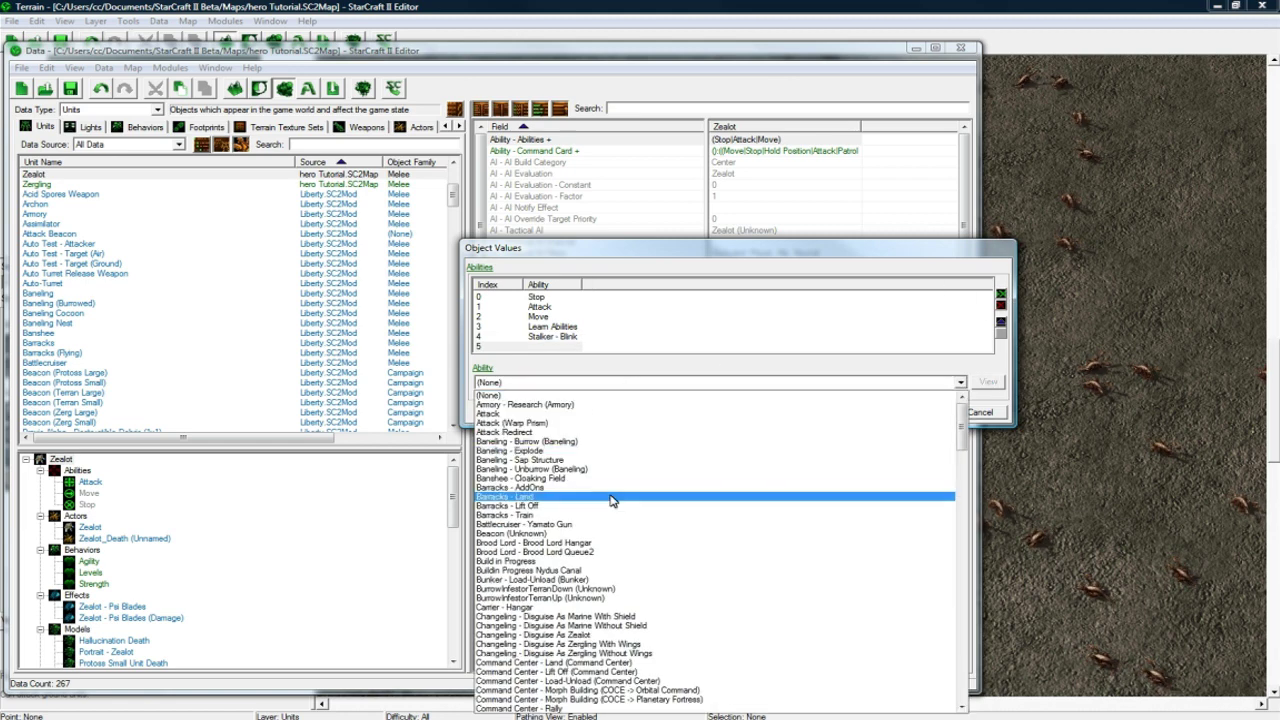
scroll(613, 560, "down", 15)
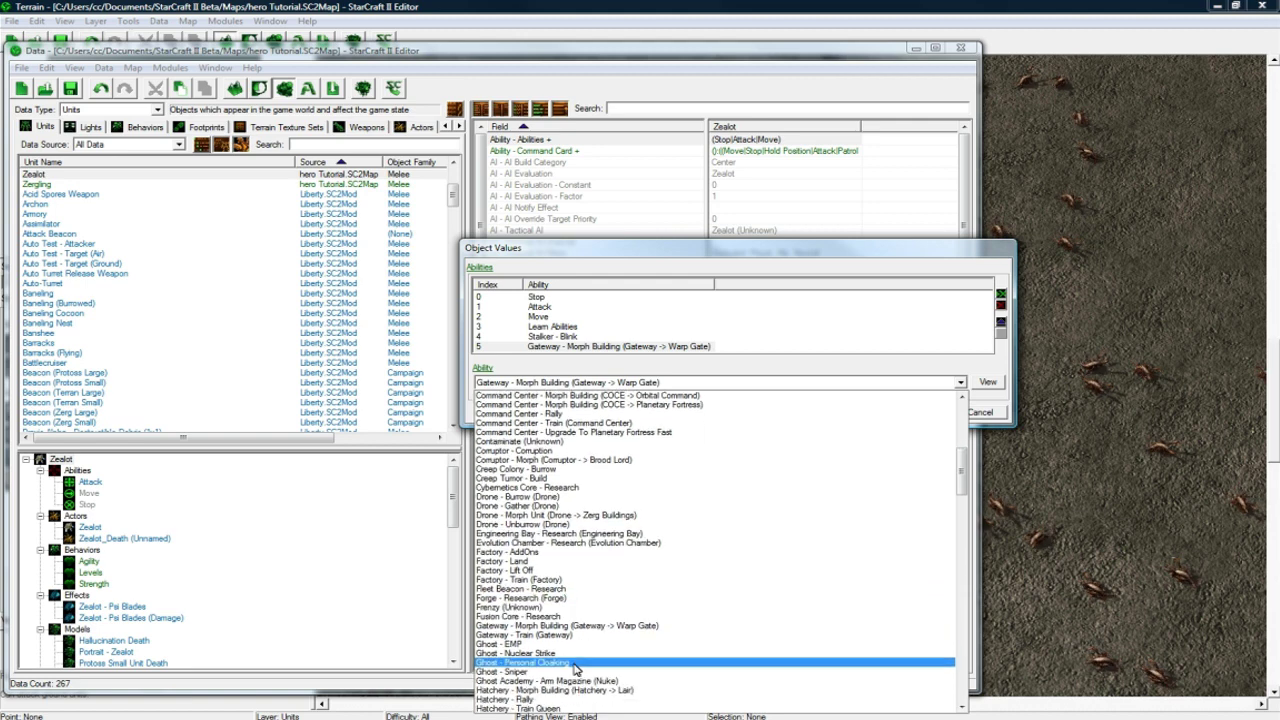
left_click(587, 660)
left_click(918, 412)
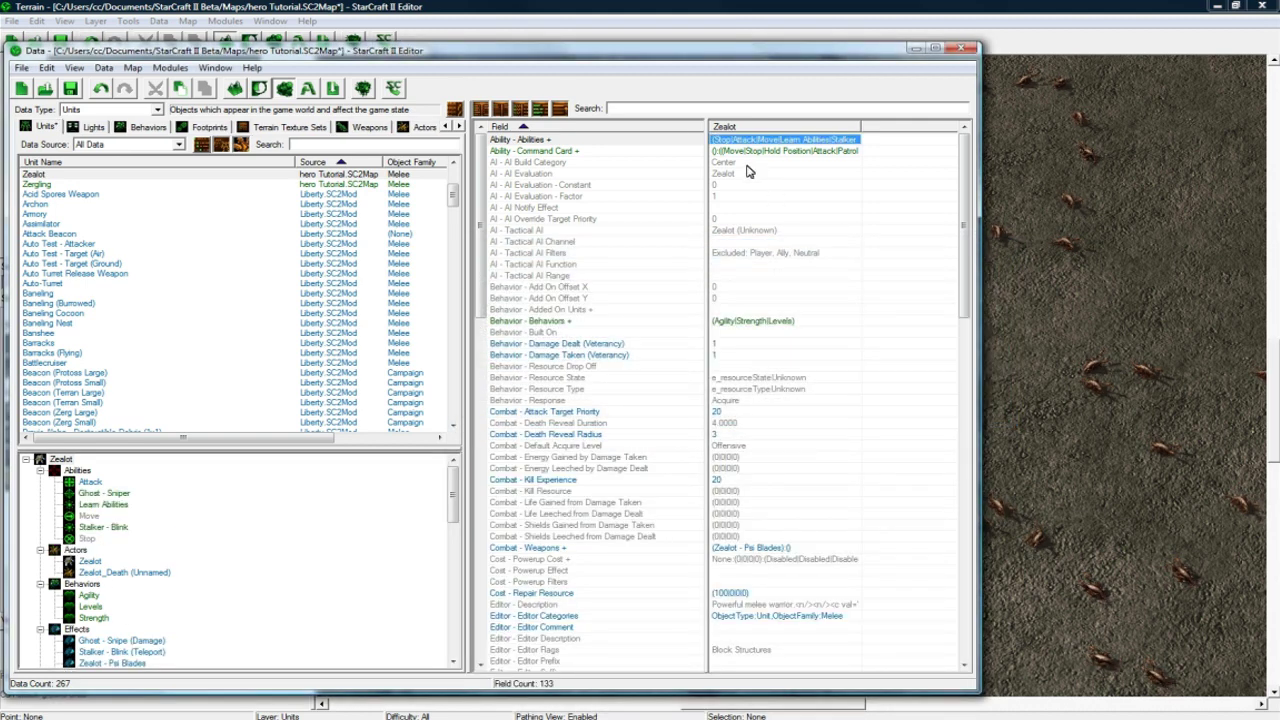
- Add the Learn Abilities button to the last slot of the third row in the Zealot's command card 1
double_click(758, 154)
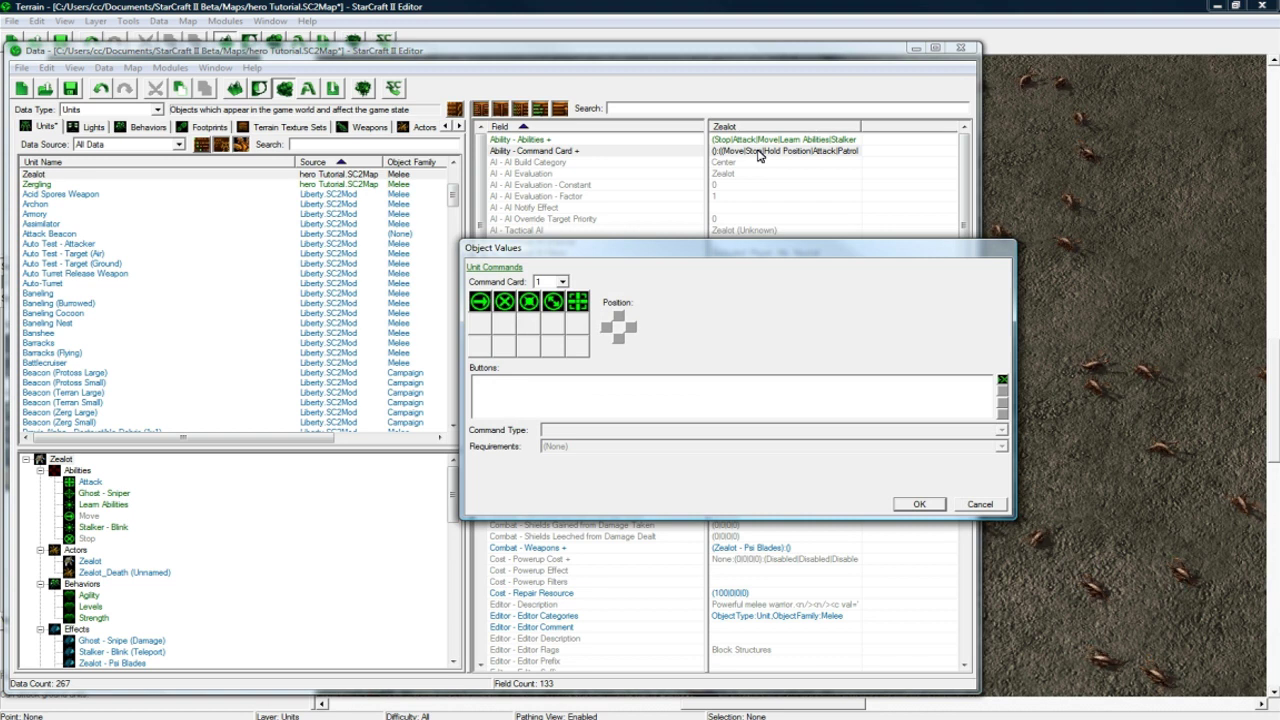
left_click(483, 348)
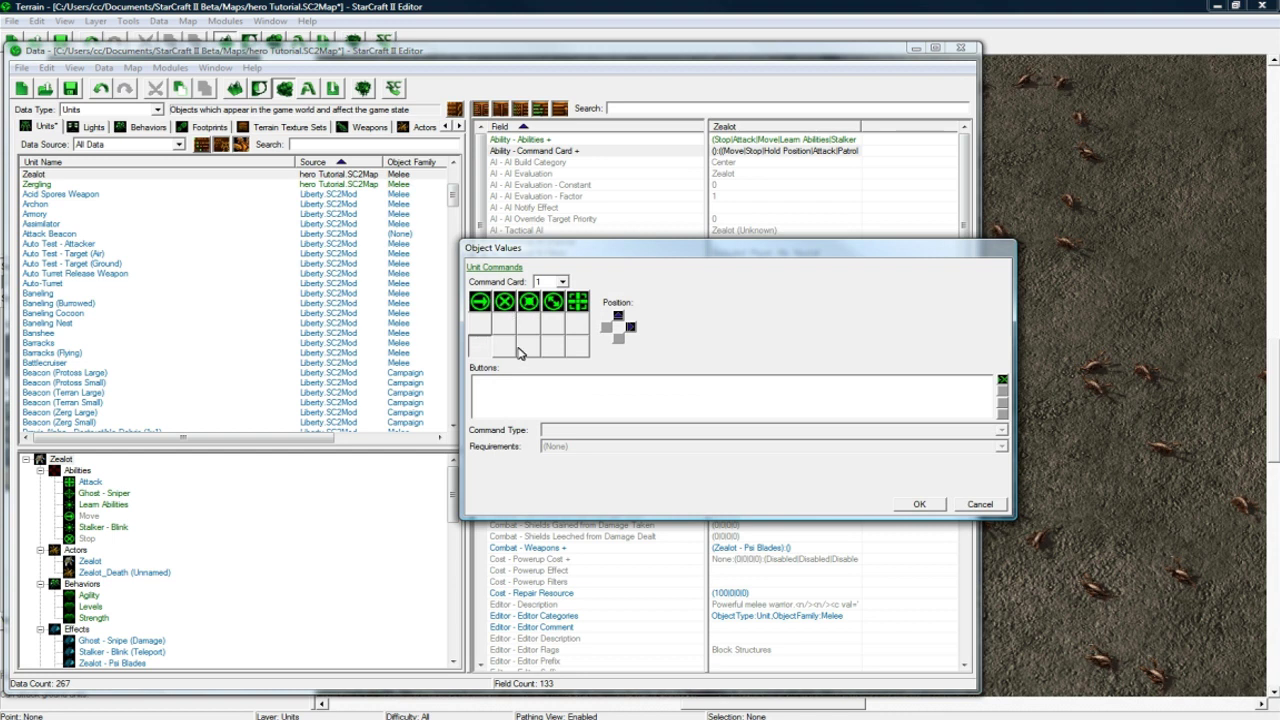
left_click(580, 349)
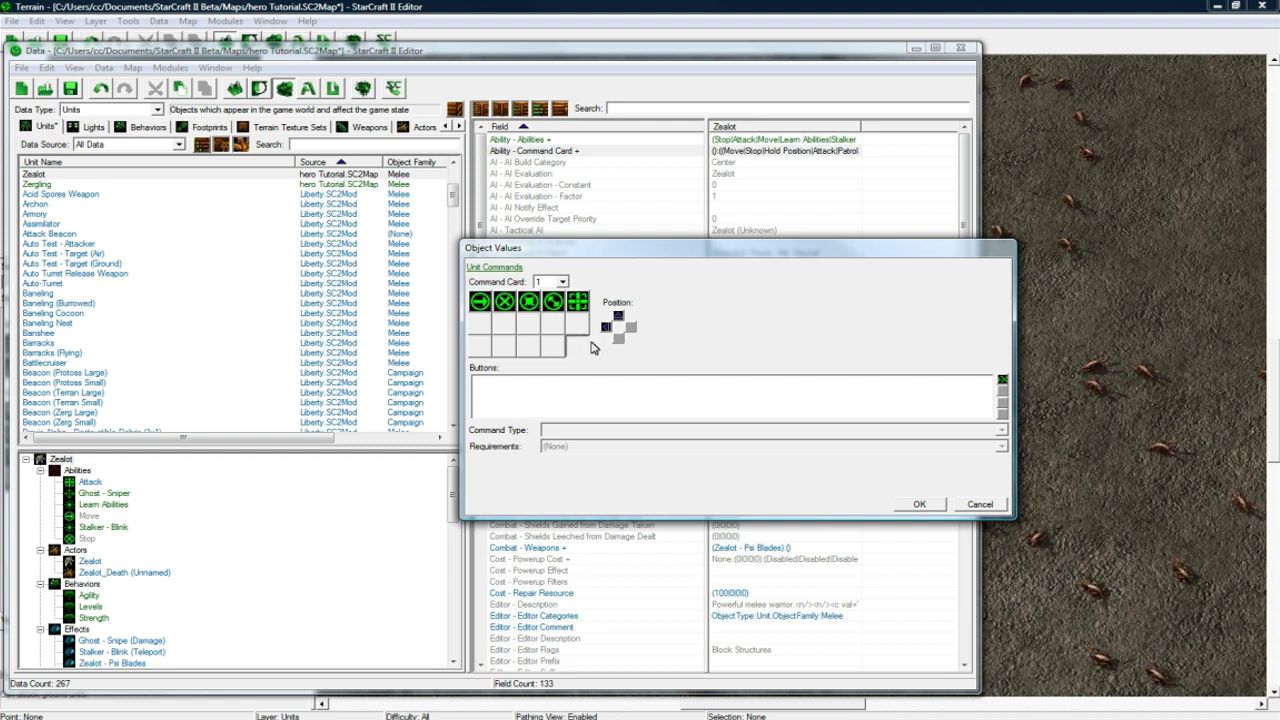
left_click(1002, 381)
left_click(782, 188)
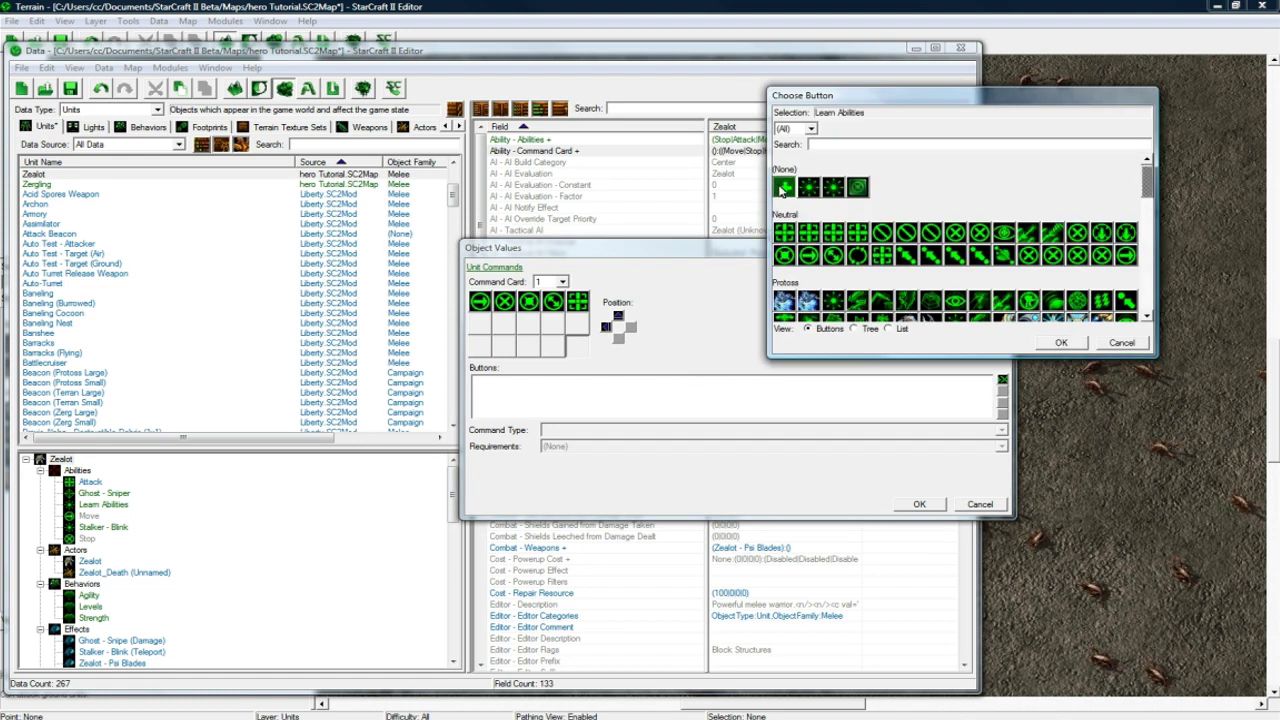
left_click(1061, 343)
- Configure the Learn Abilities button as a Submenu to command card 2, with Learn Abilities as its learn ability
left_click(620, 432)
left_click(618, 445)
left_click(618, 432)
left_click(584, 500)
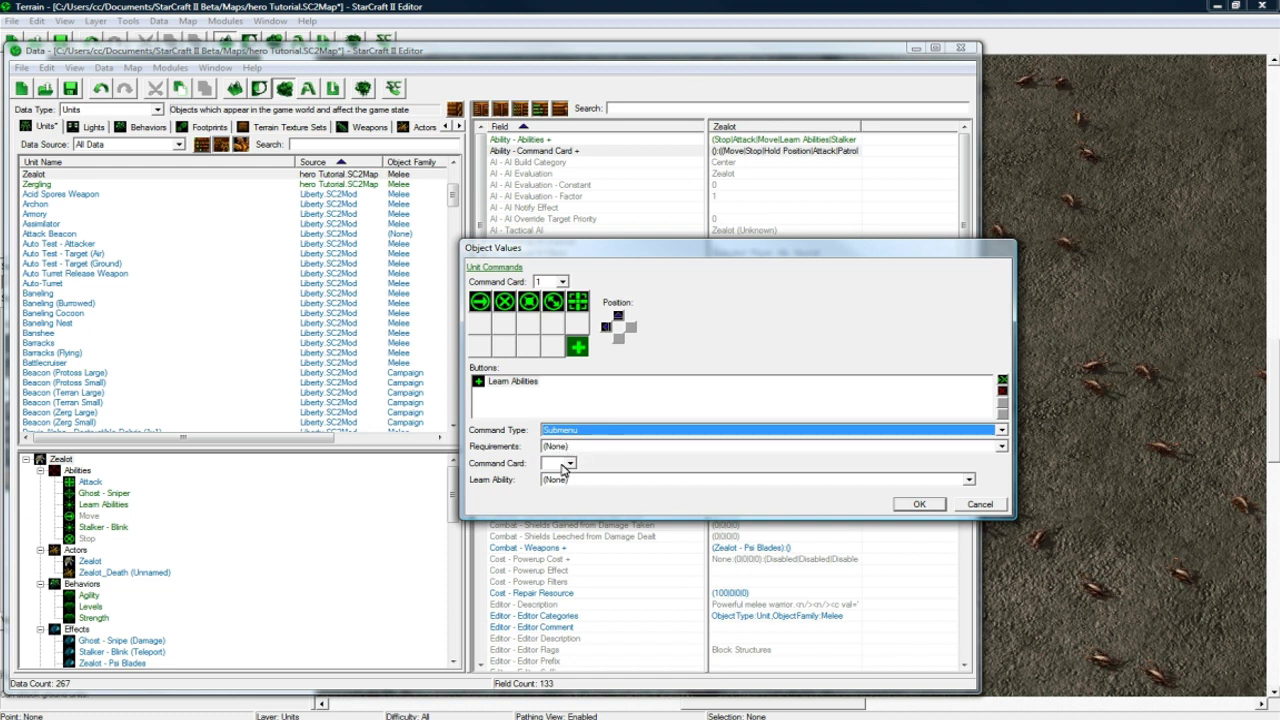
left_click(568, 463)
left_click(558, 490)
left_click(560, 481)
left_click(565, 499)
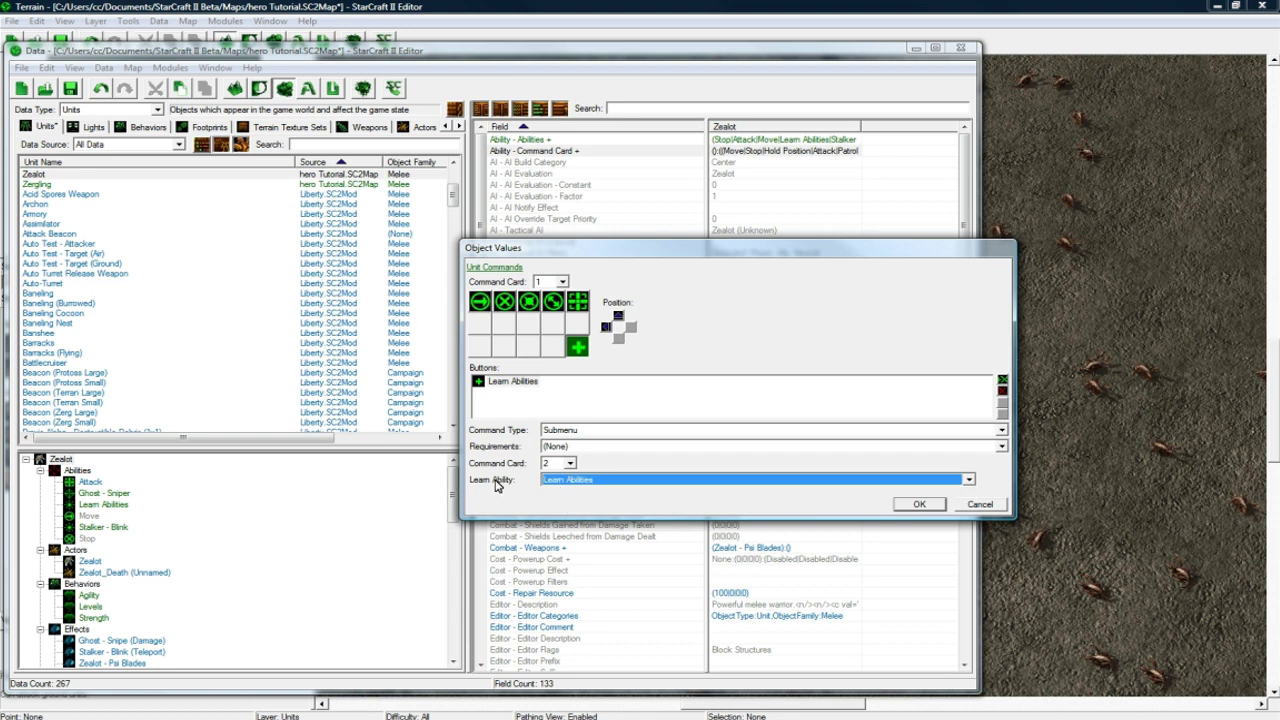
left_click(566, 481)
left_click(566, 499)
left_click(568, 481)
left_click(571, 481)
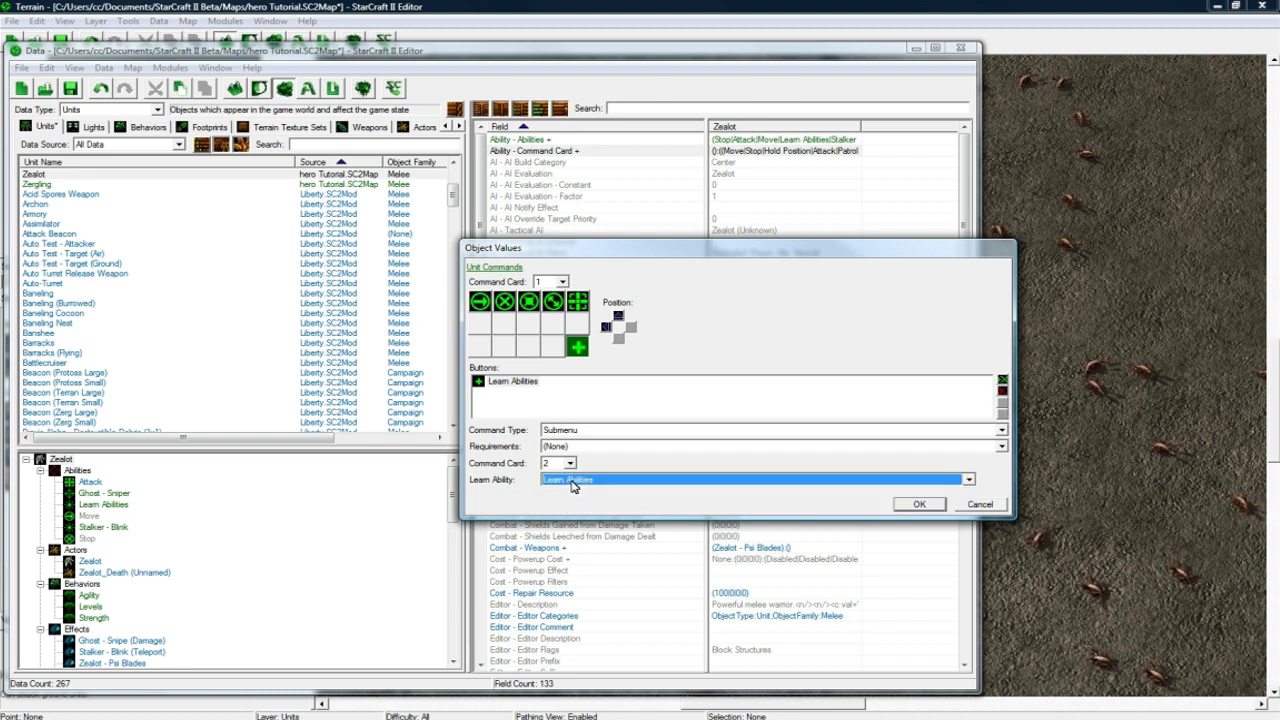
- Add the Blink button to the first slot of the third row in command card 1
left_click(530, 386)
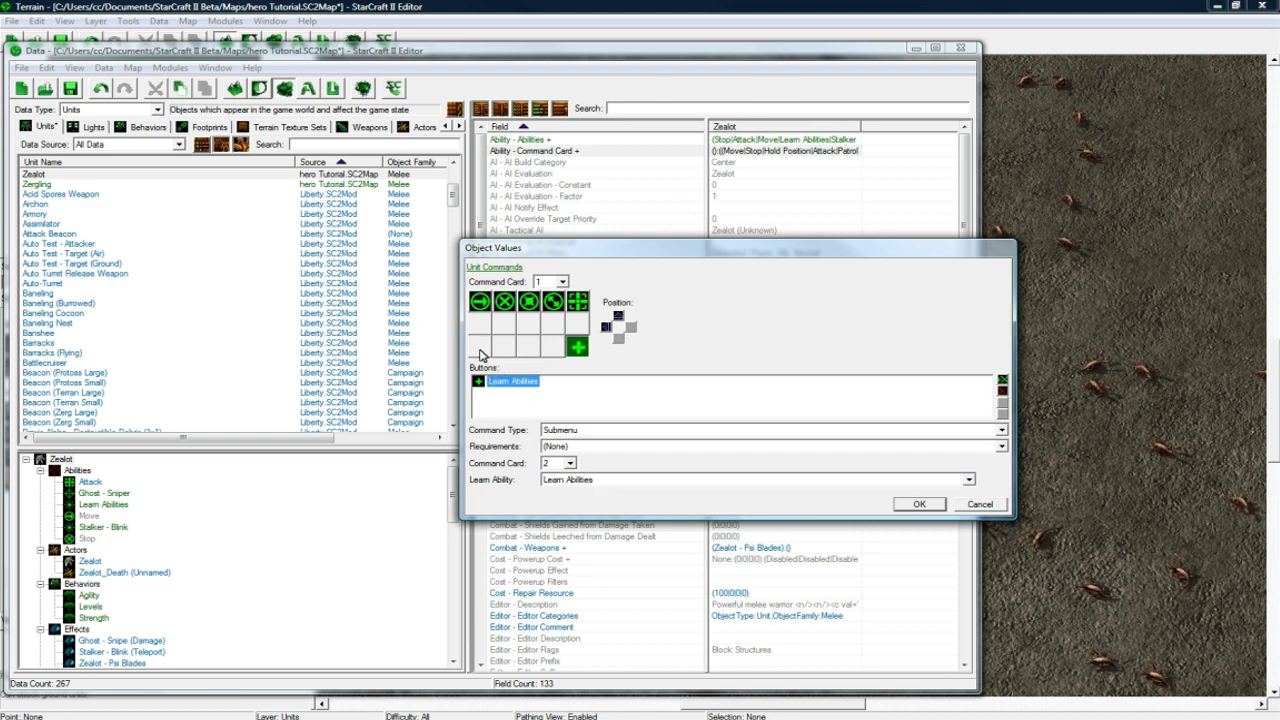
key("Delete")
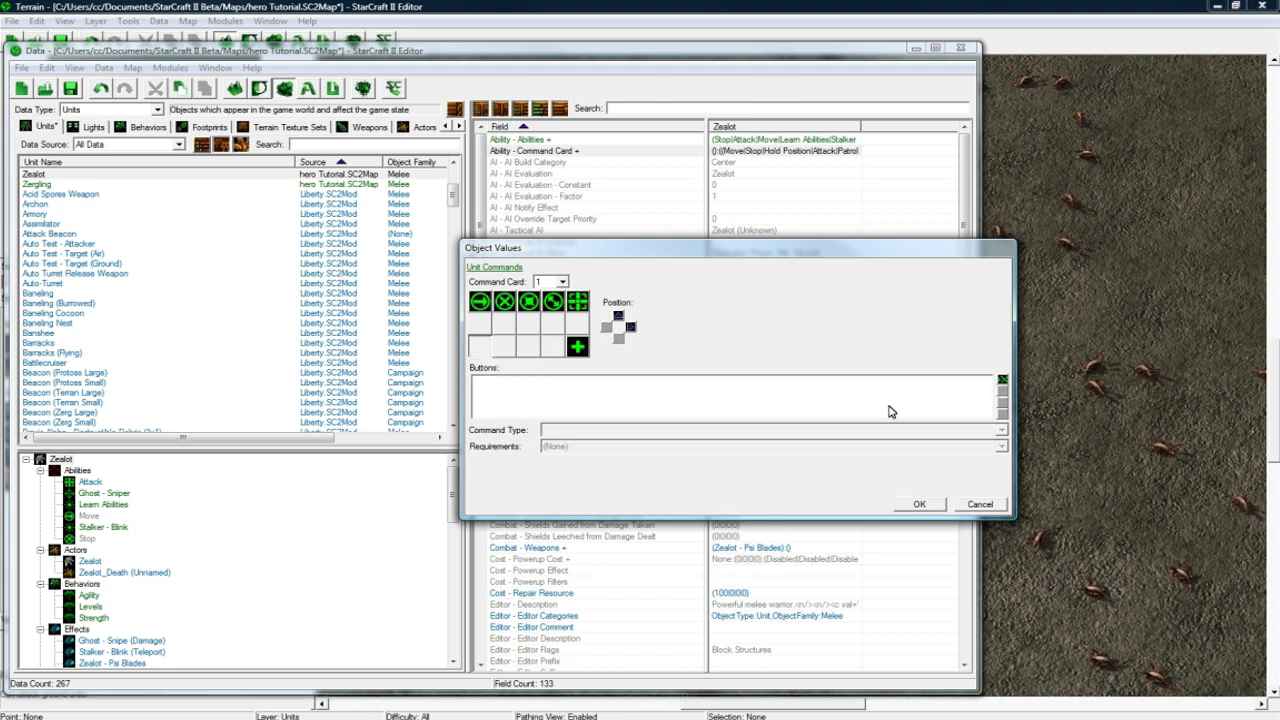
left_click(1002, 381)
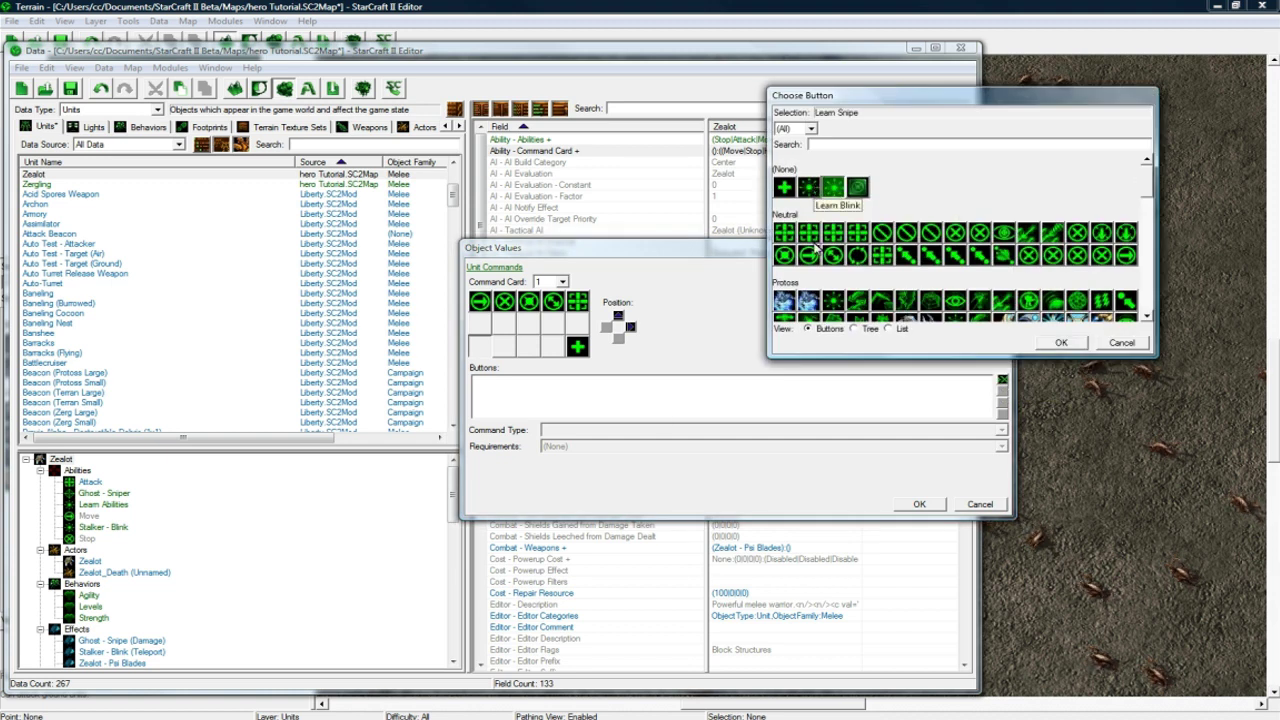
left_click(833, 301)
left_click(1061, 343)
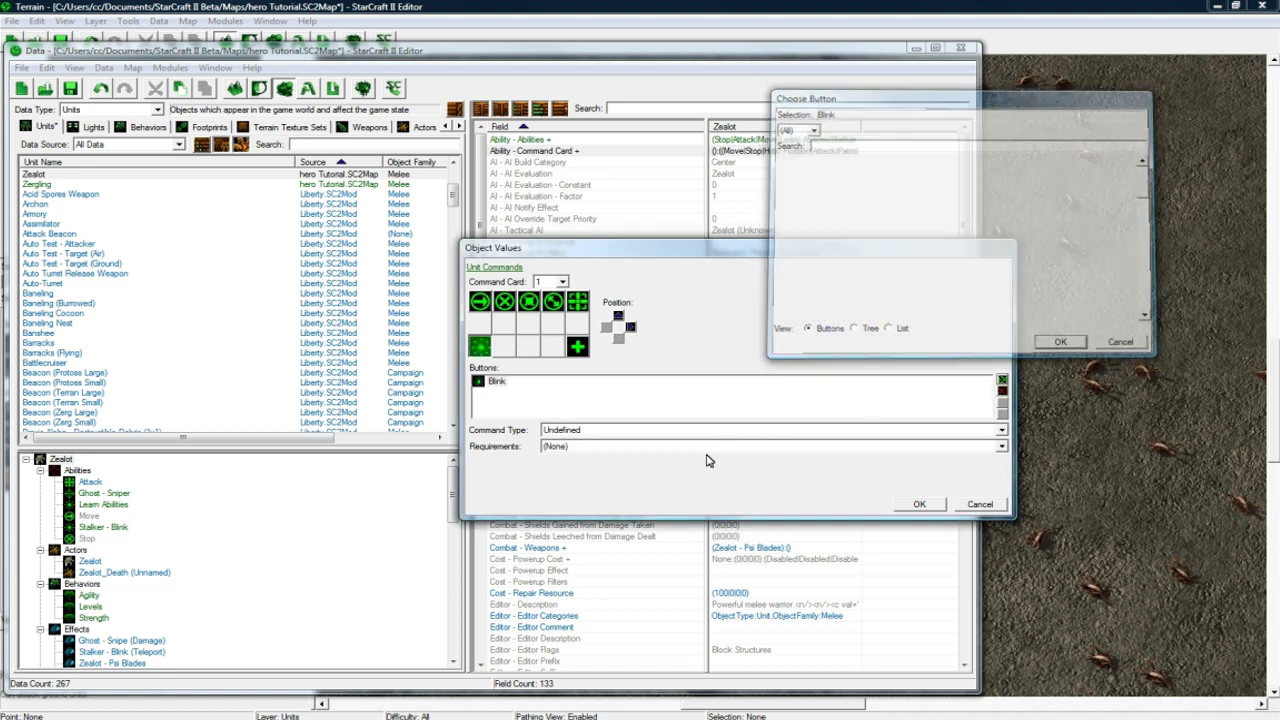
- Configure the Blink button as an Ability Command using the Stalker - Blink ability and the Blink ability command
left_click(606, 430)
left_click(600, 471)
left_click(575, 463)
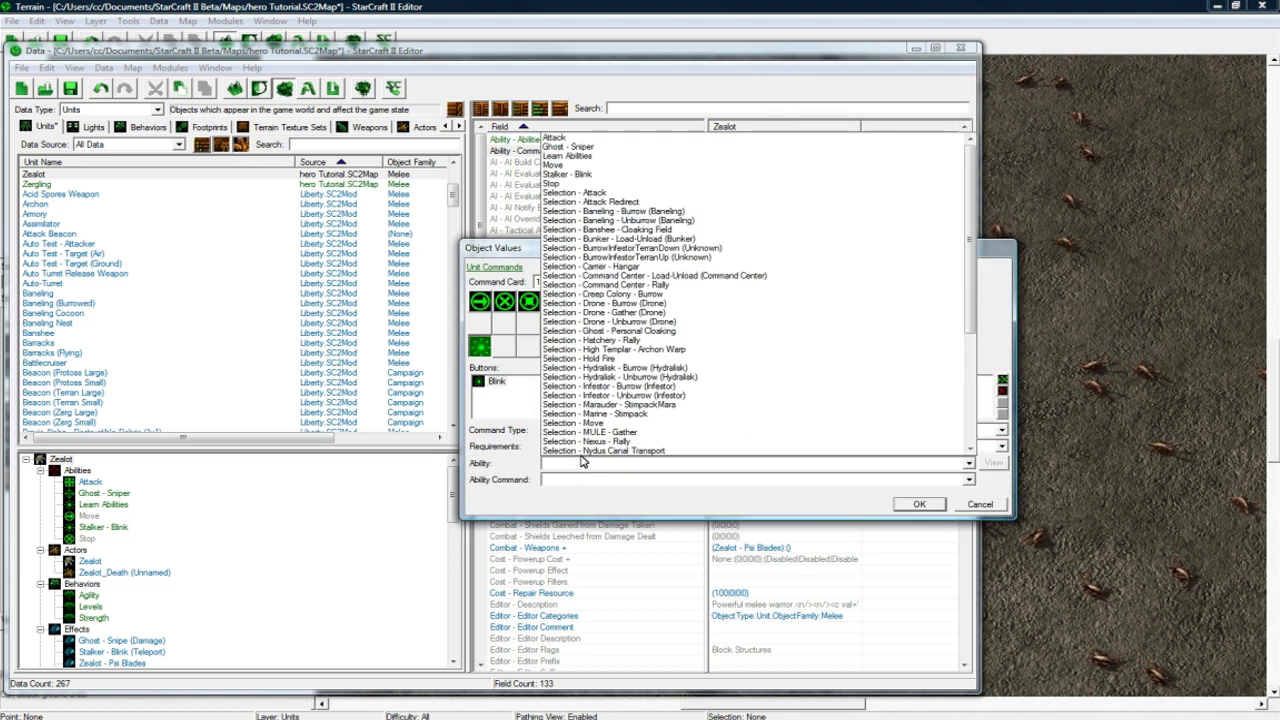
left_click(578, 467)
left_click(577, 467)
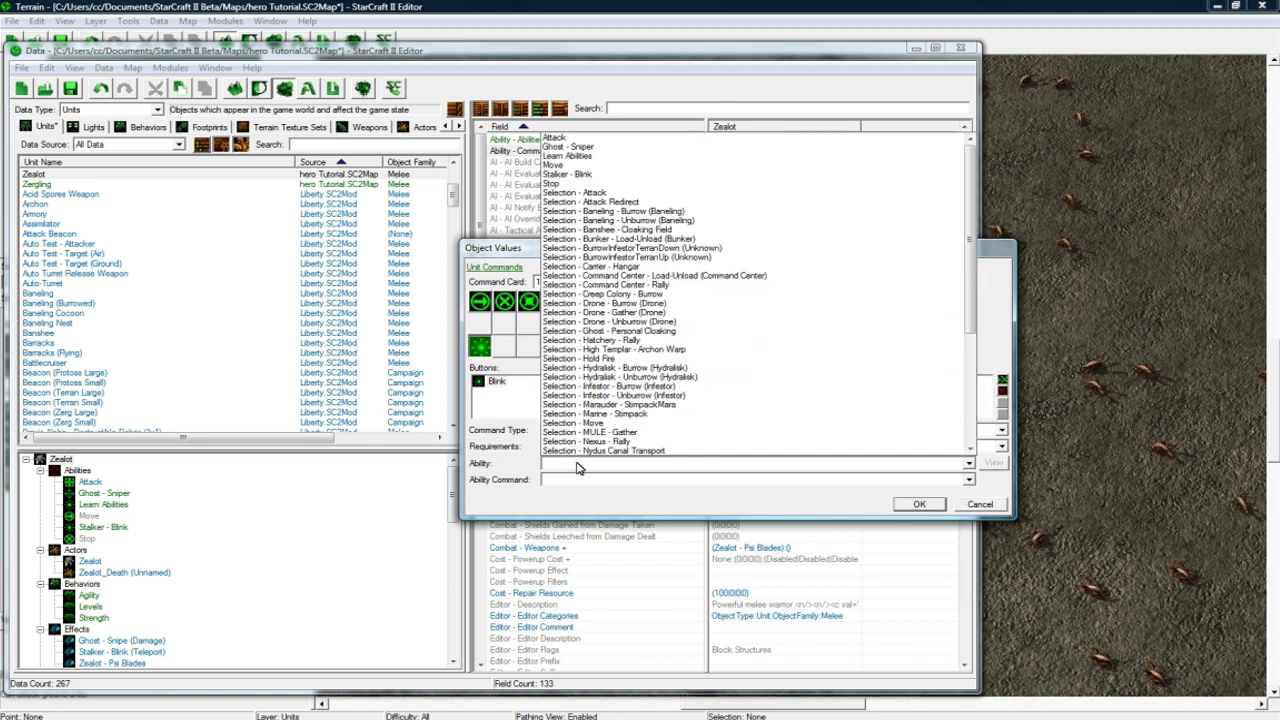
left_click(618, 175)
left_click(598, 480)
left_click(598, 492)
left_click(484, 350)
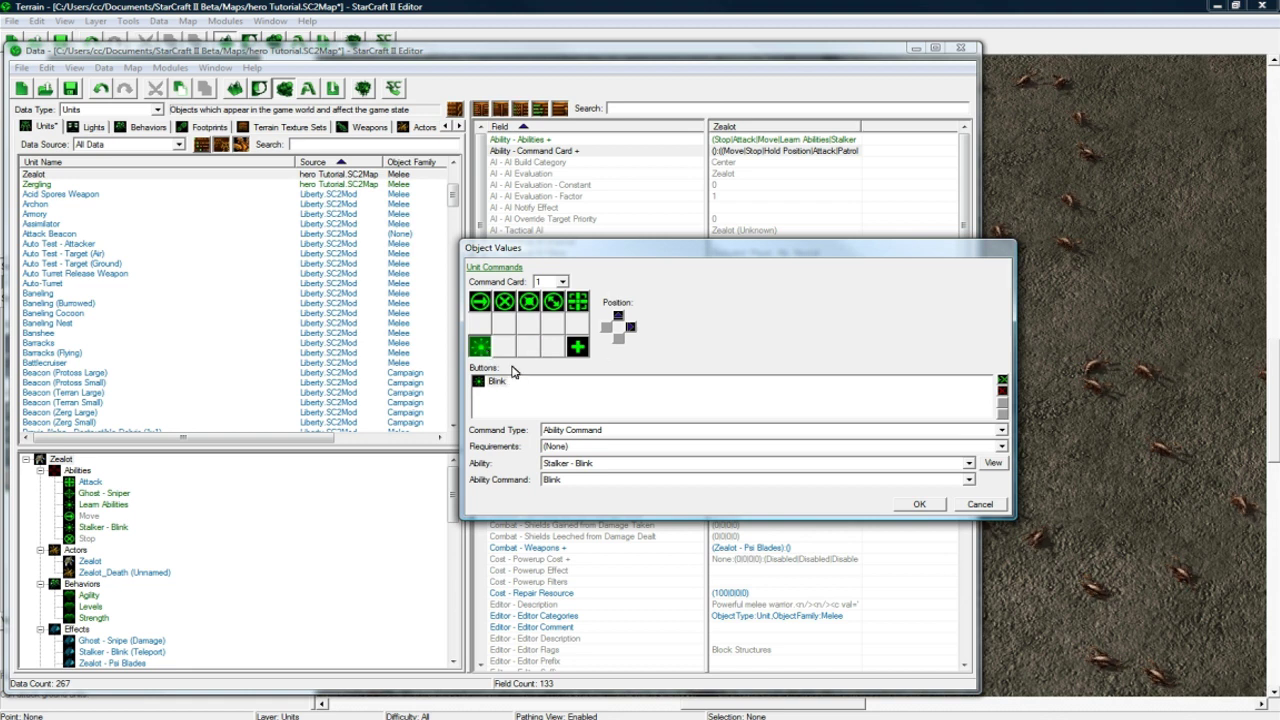
left_click(575, 347)
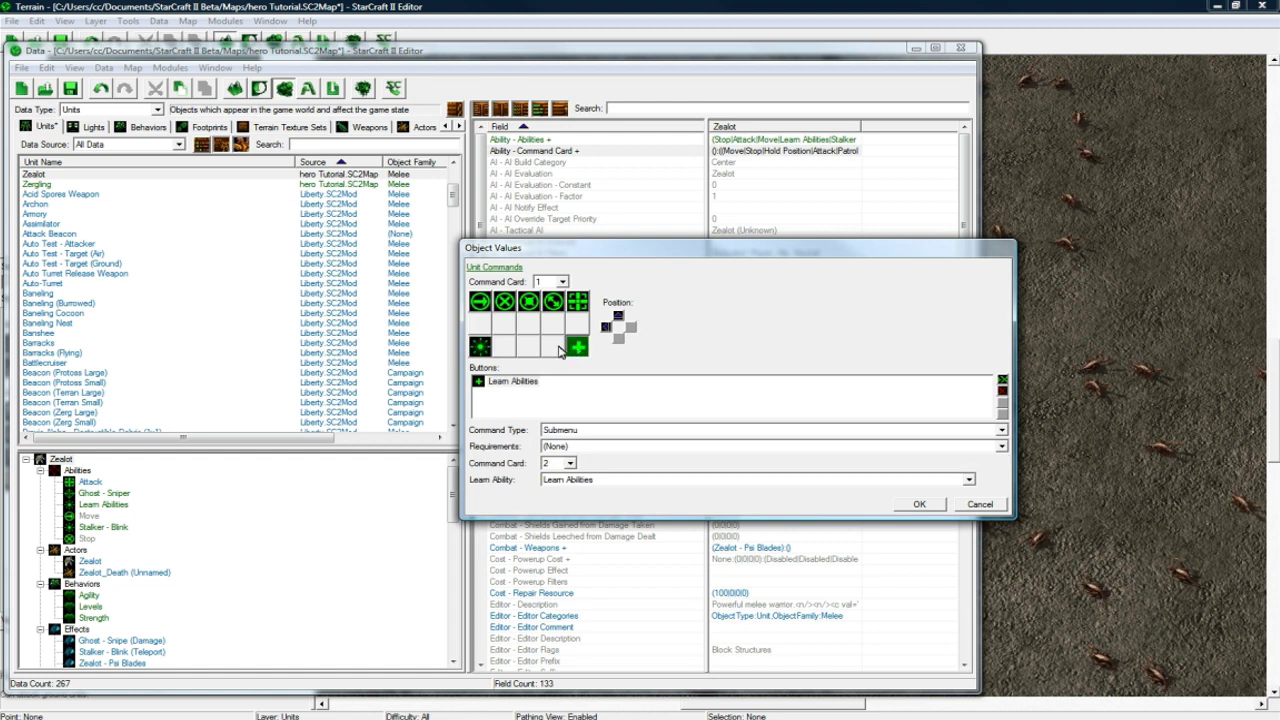
- Add the Sniper Round button to the second slot of the third row in command card 1
left_click(495, 350)
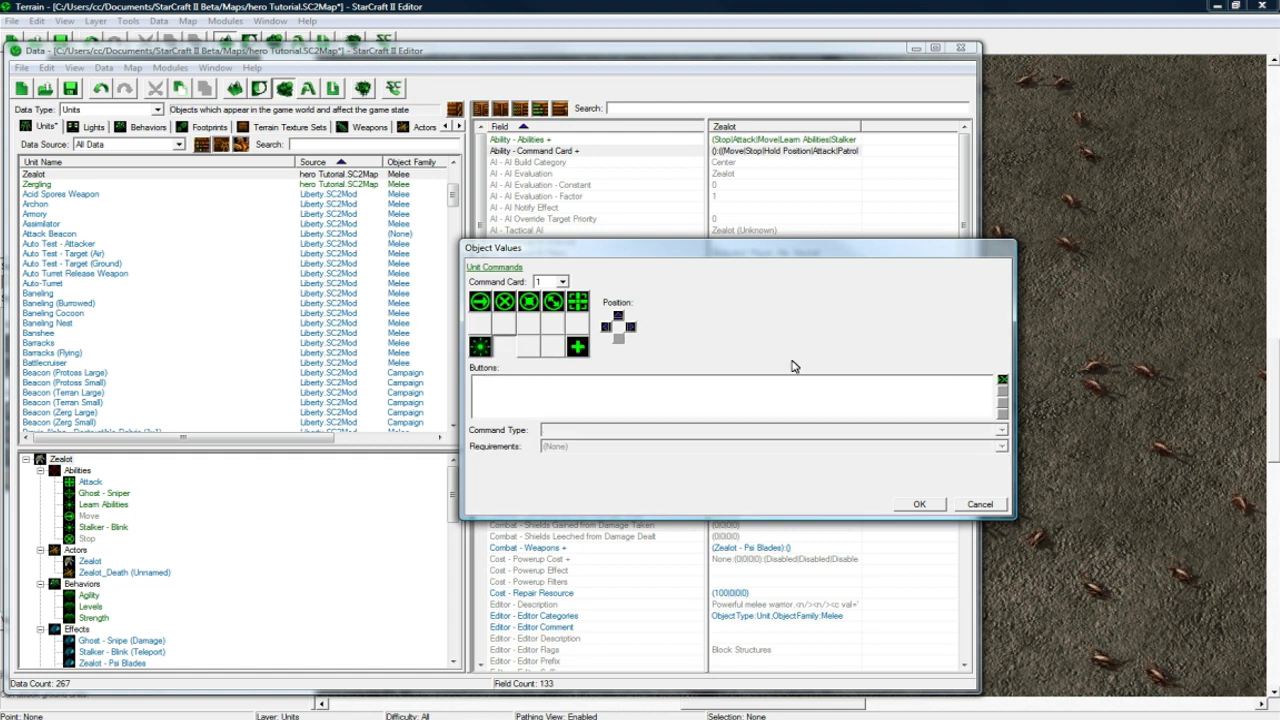
left_click(1002, 381)
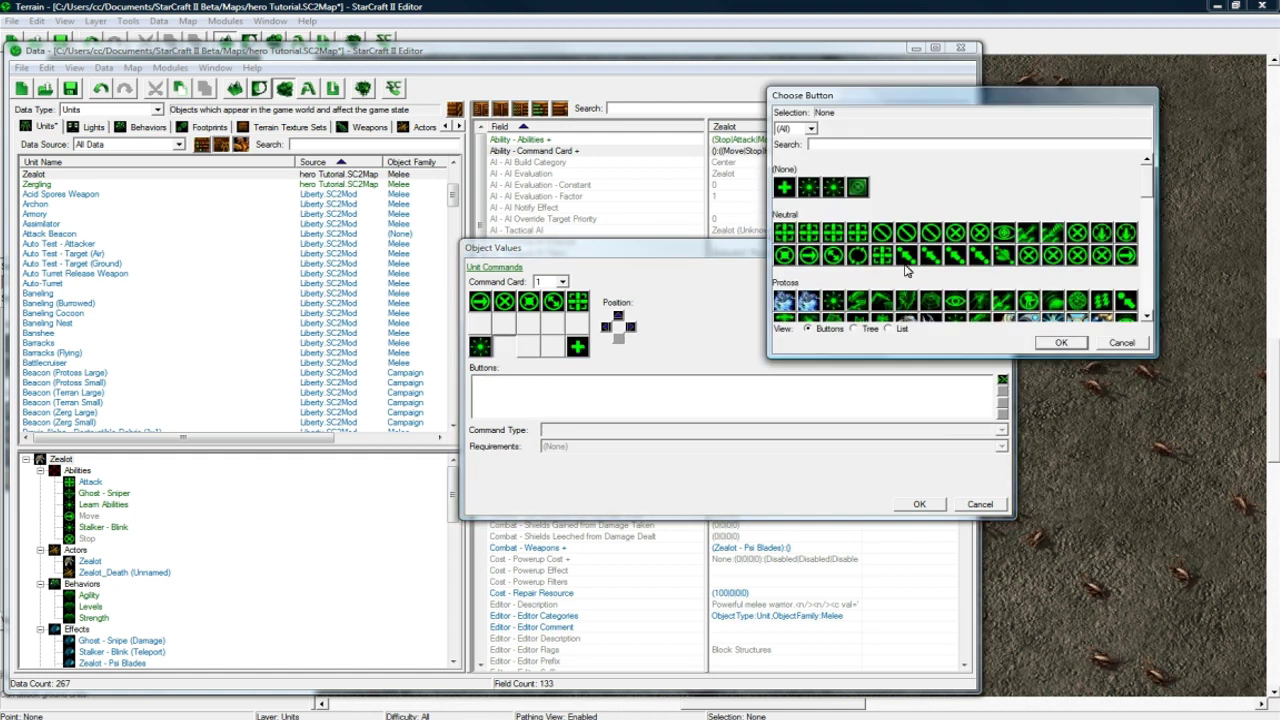
left_click_drag(1150, 190, 1150, 248)
left_click(1046, 299)
left_click(1062, 344)
- Configure the Sniper Round button as an Ability Command using the Ghost - Sniper ability and the Sniper Round ability command
left_click(632, 434)
left_click(632, 434)
left_click(632, 434)
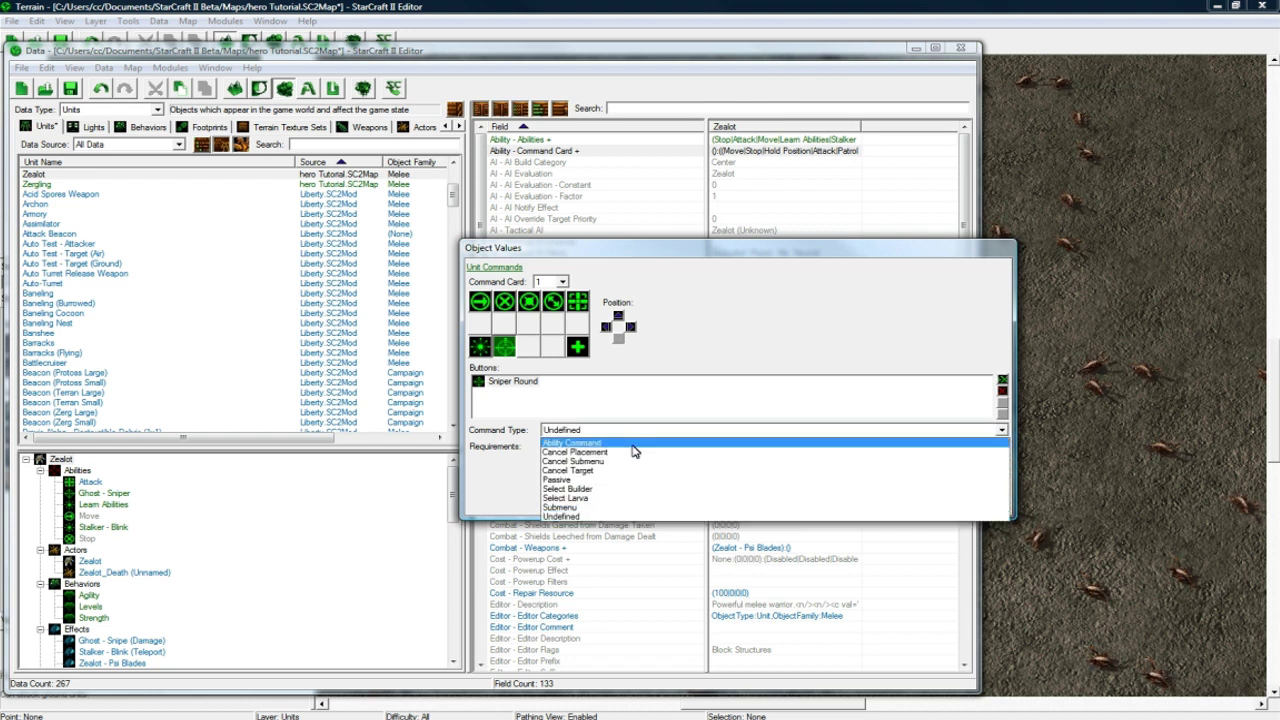
left_click(600, 443)
left_click(568, 465)
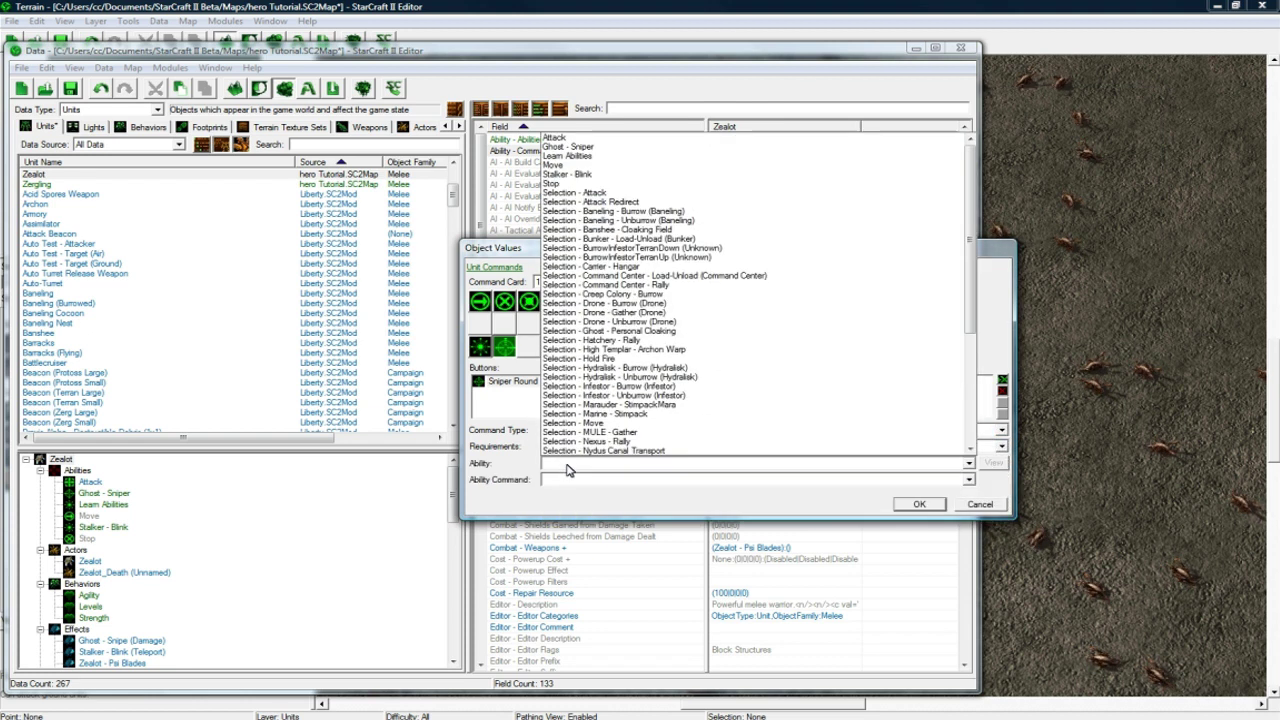
left_click(590, 147)
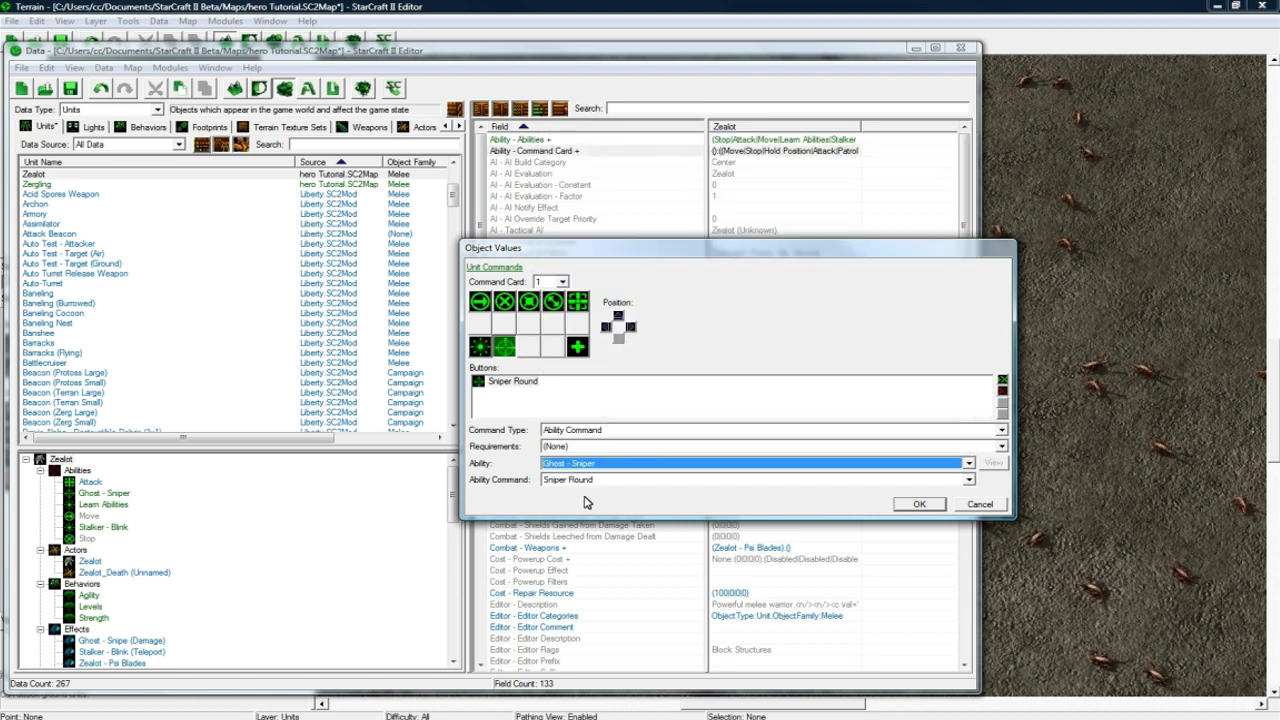
left_click(588, 480)
left_click(517, 346)
left_click(508, 346)
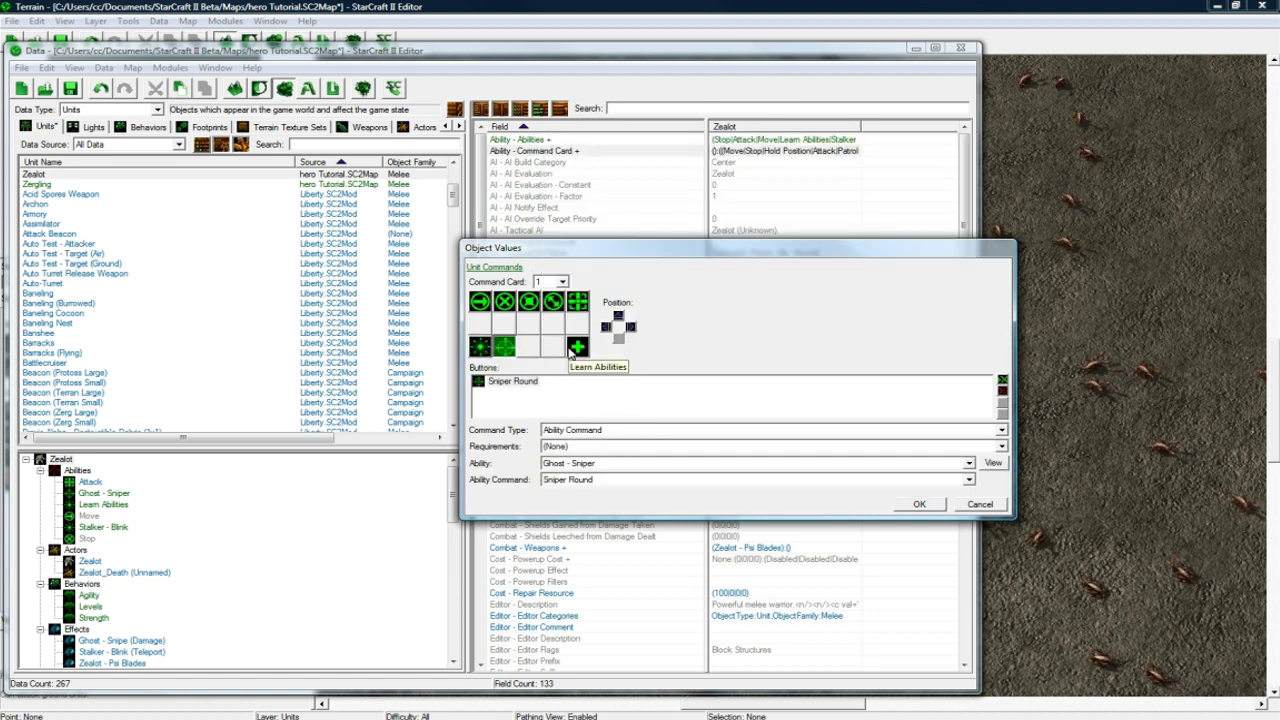
- Add a Cancel button to the last slot of the third row in command card 2, with the Cancel Submenu command type
left_click(563, 282)
left_click(540, 304)
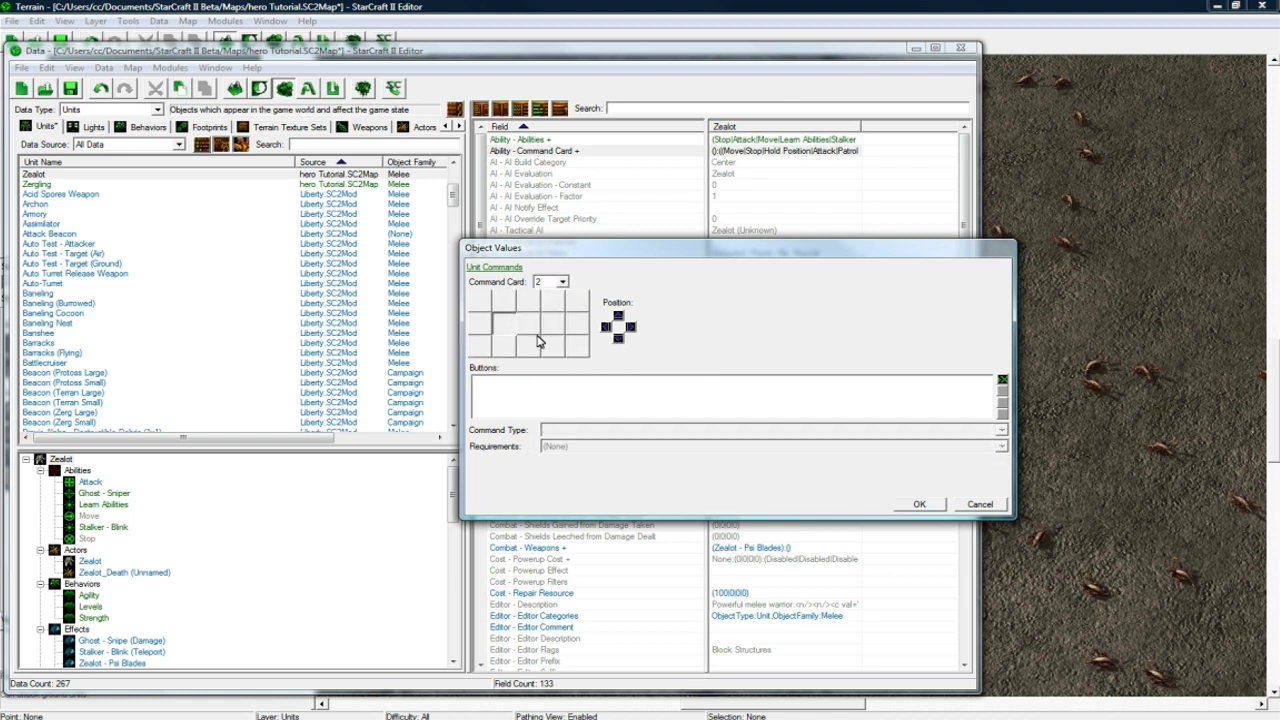
left_click(578, 346)
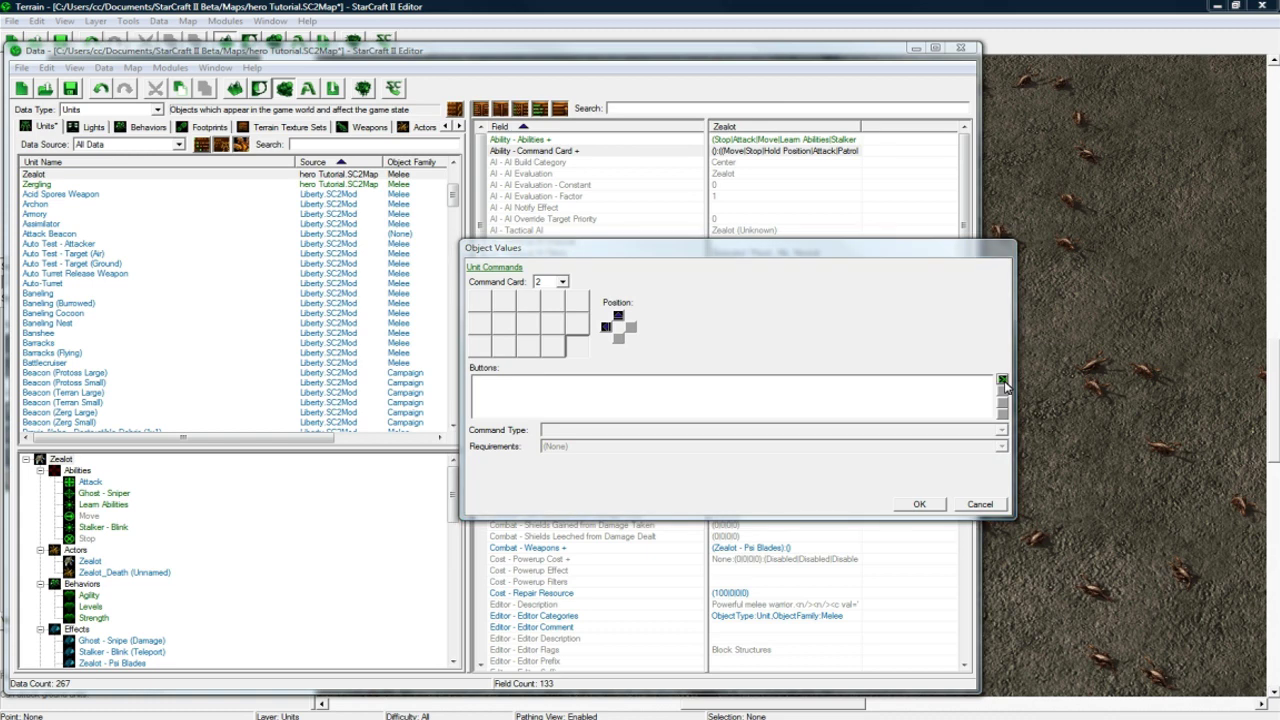
left_click(1002, 381)
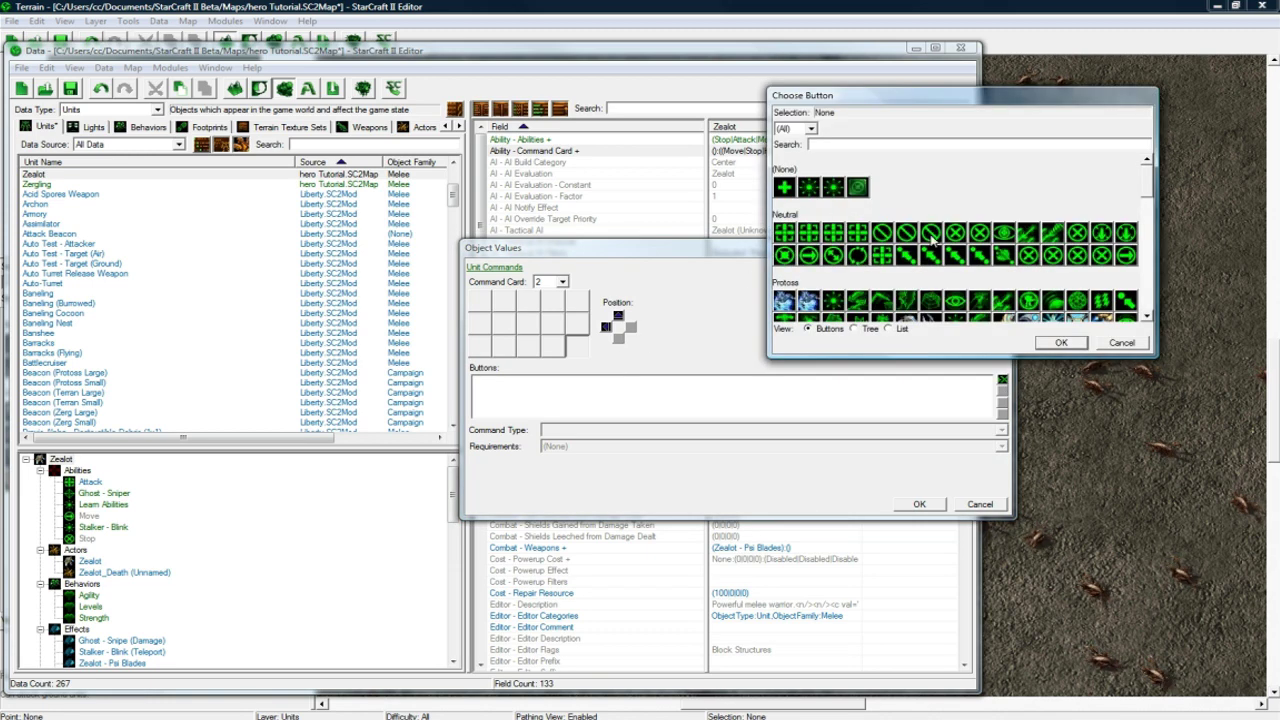
left_click(906, 232)
left_click(1043, 346)
left_click(840, 431)
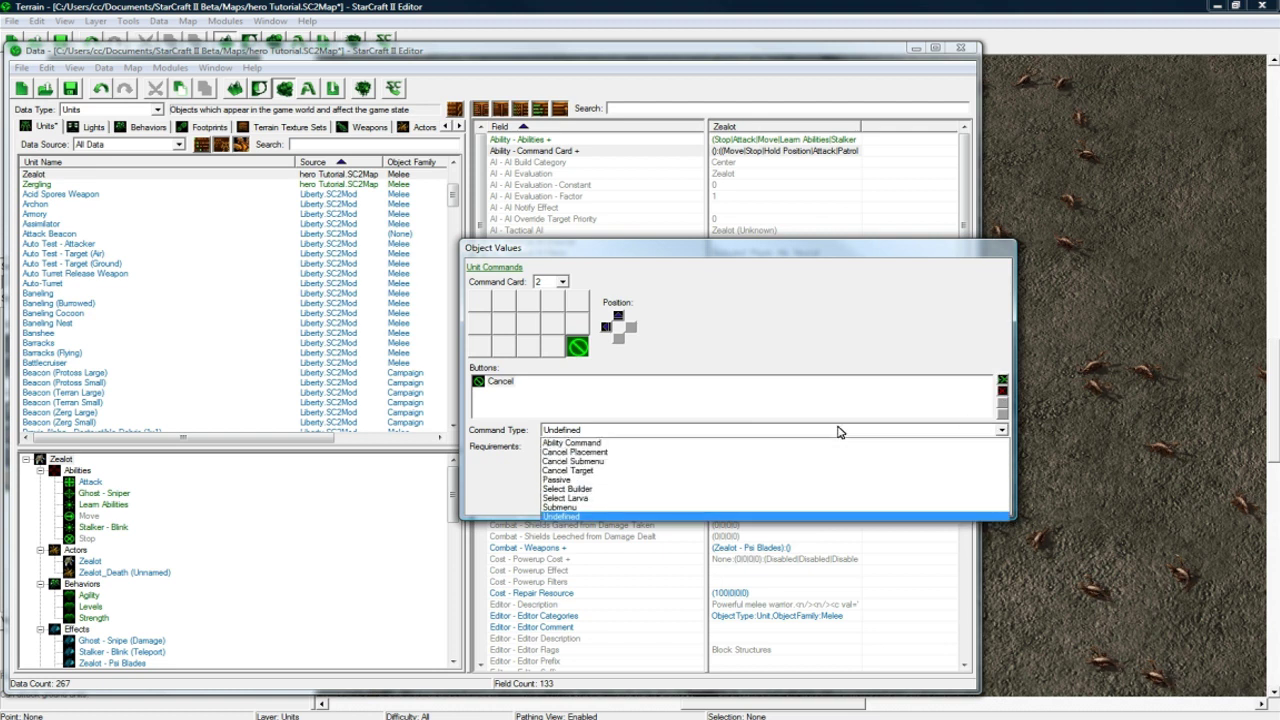
left_click(570, 461)
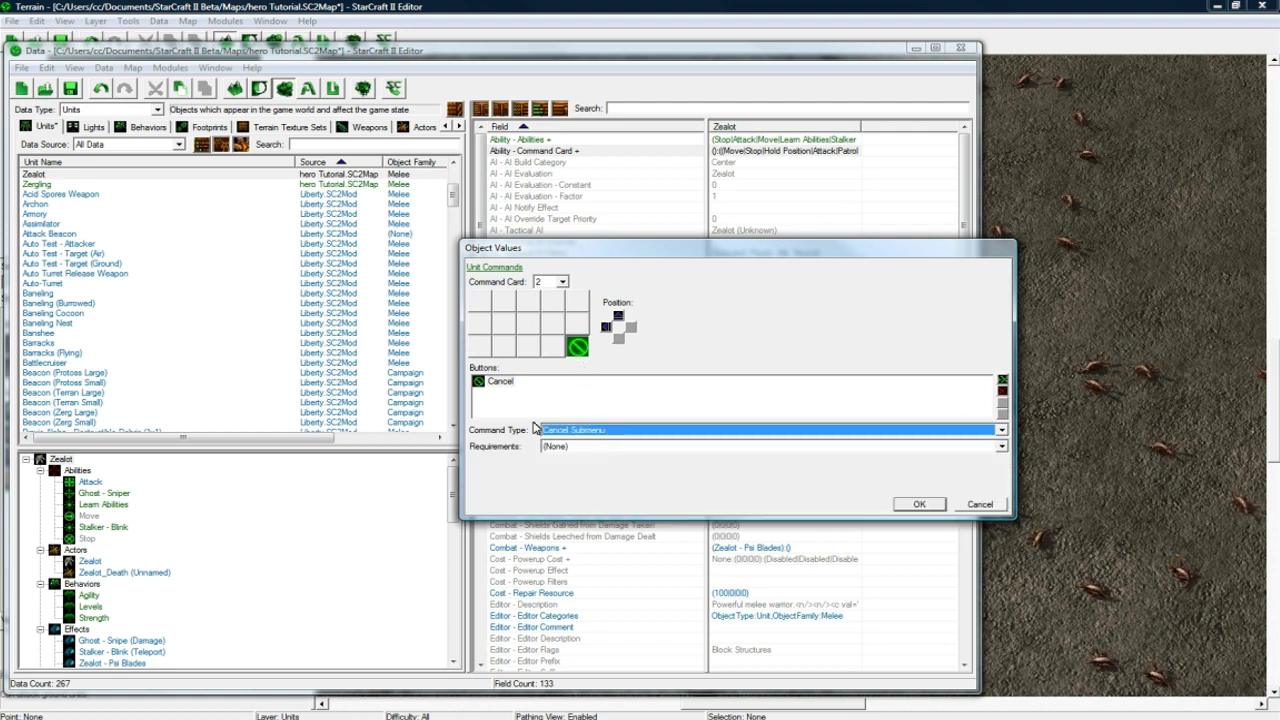
- Add the Learn Blink button to the first slot of the first row in command card 2
left_click(482, 300)
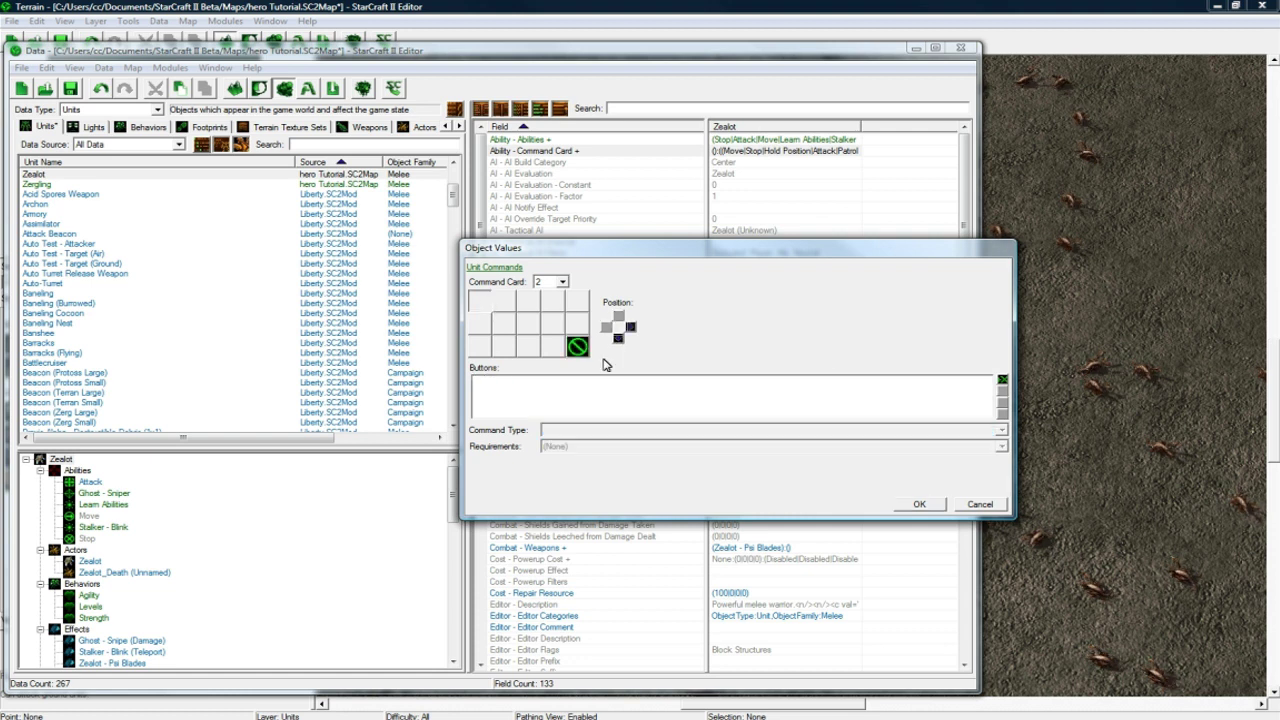
left_click(1002, 381)
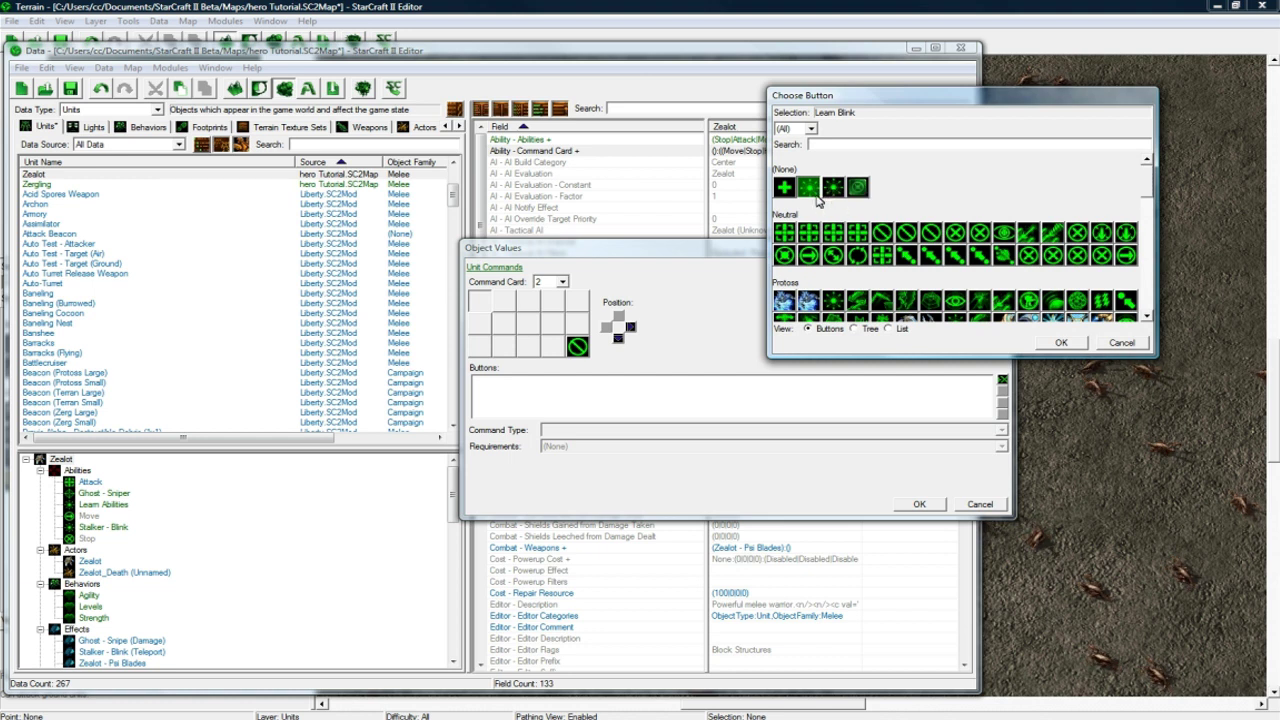
left_click(830, 187)
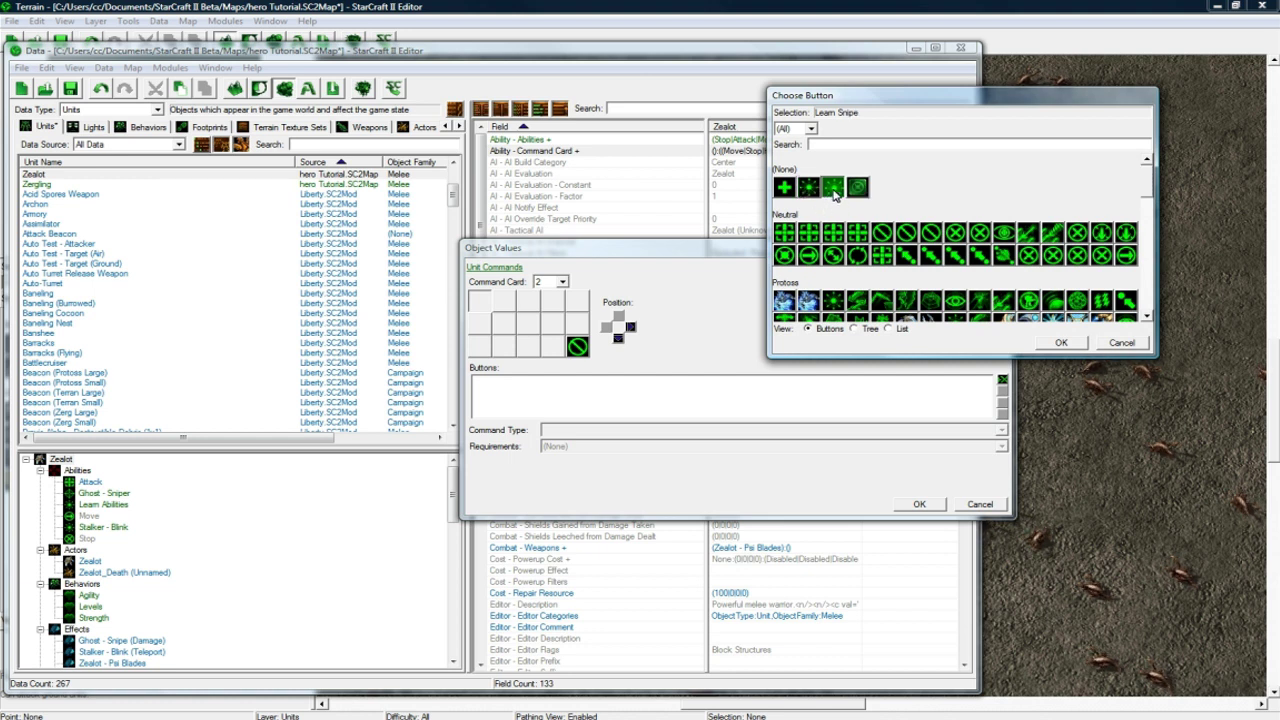
left_click(811, 192)
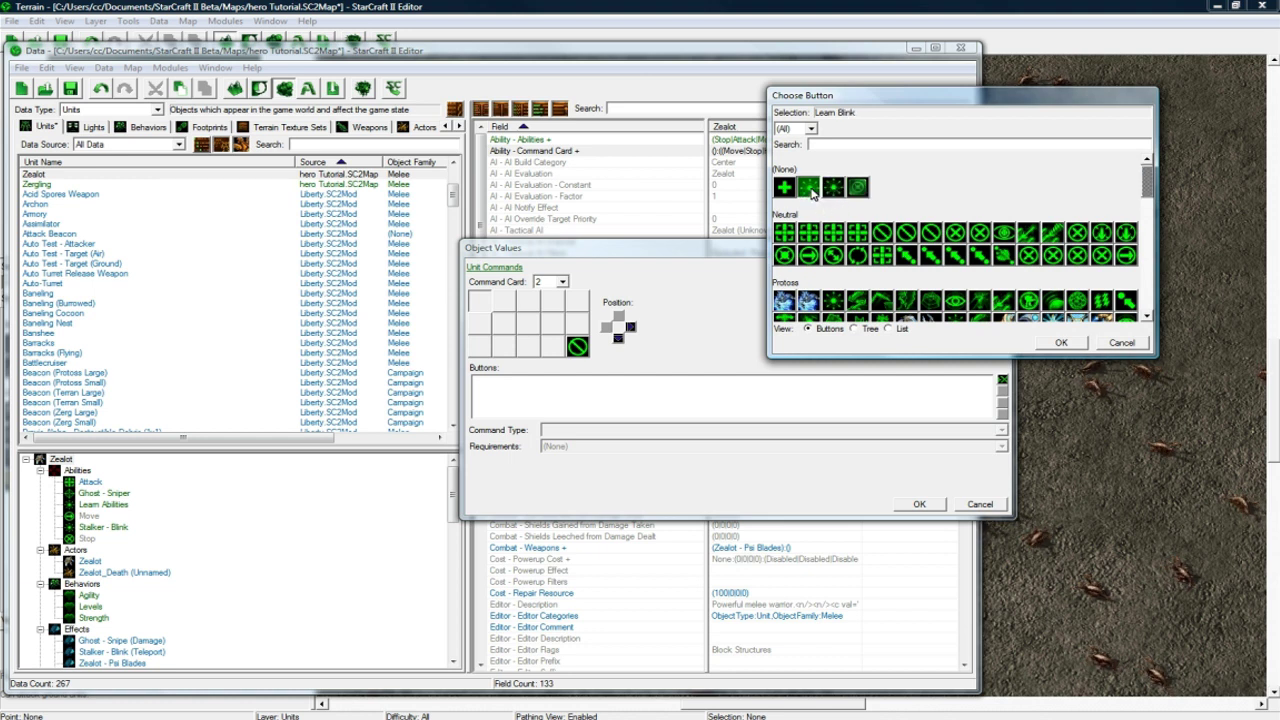
left_click(1061, 343)
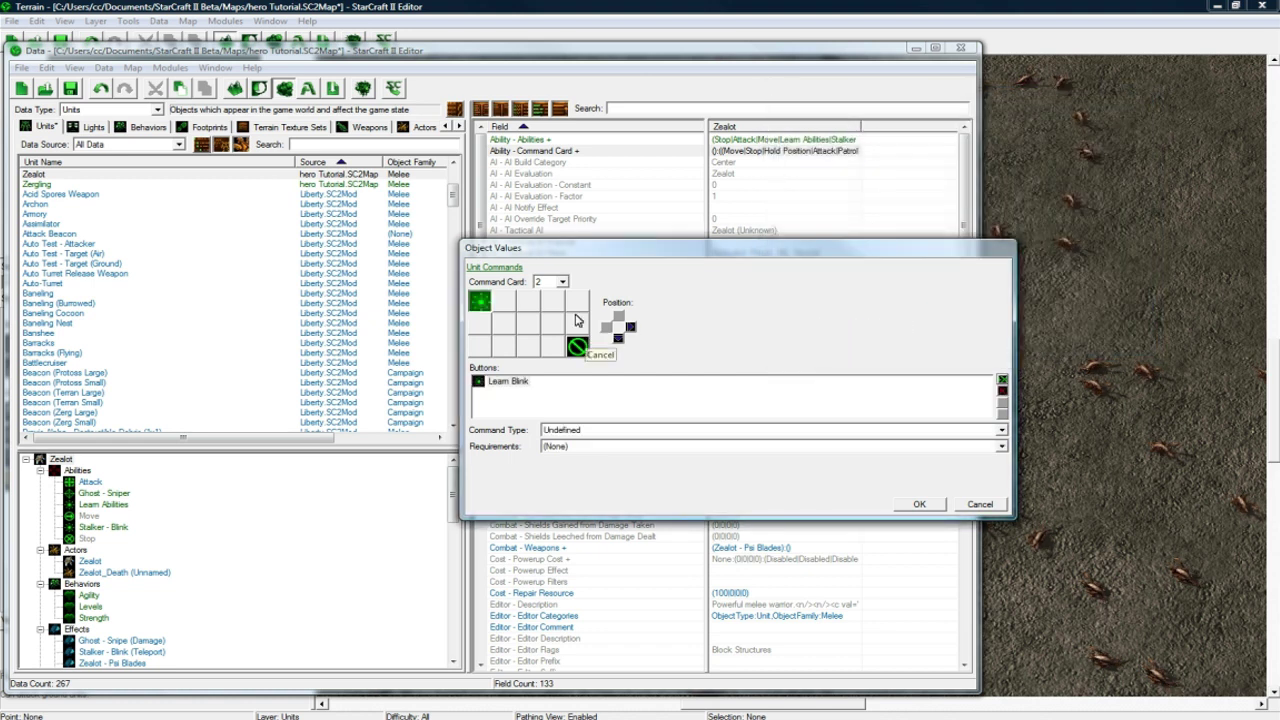
- Configure the Learn Blink button as an Ability Command using the Learn Abilities ability and the Learn Blink ability command
left_click(616, 431)
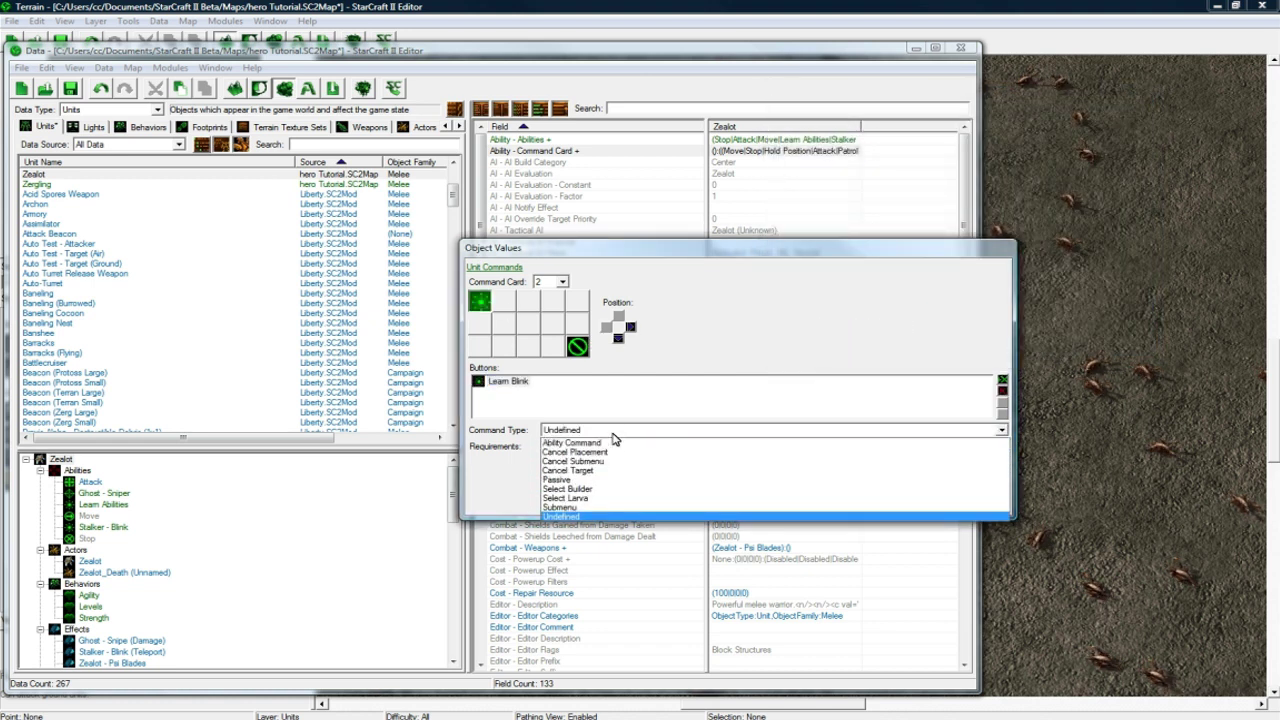
left_click(610, 443)
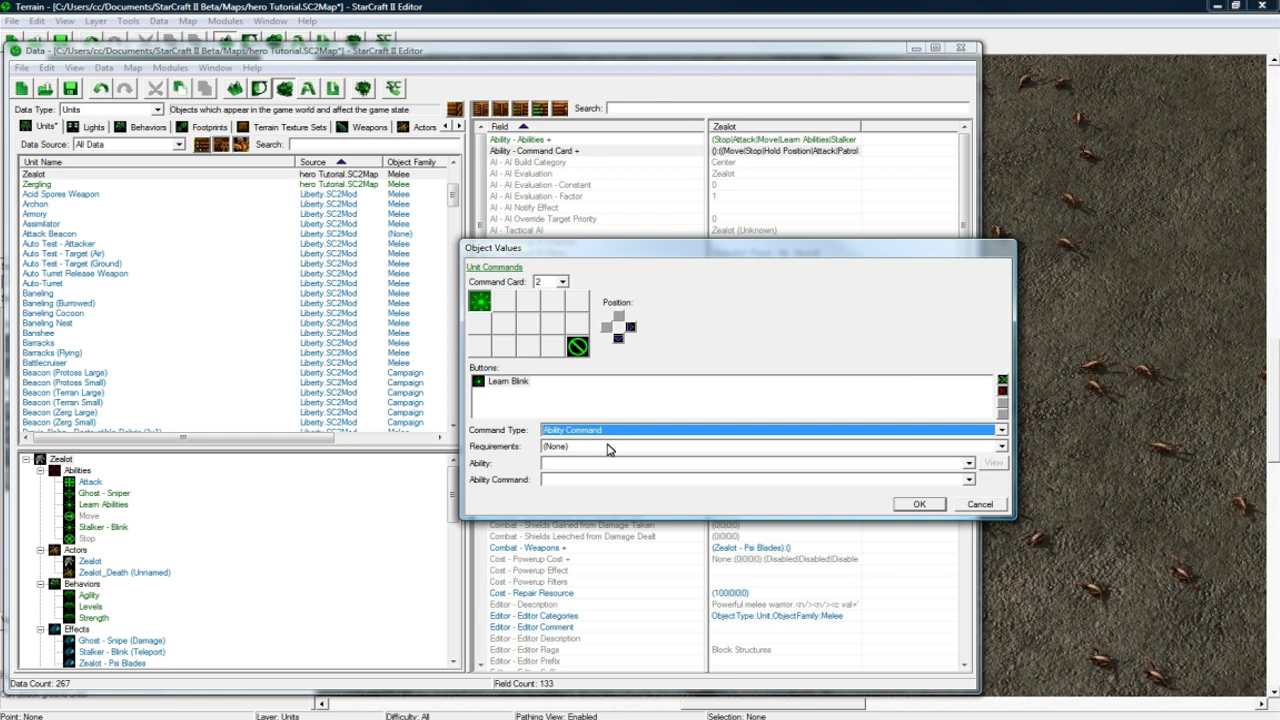
left_click(557, 463)
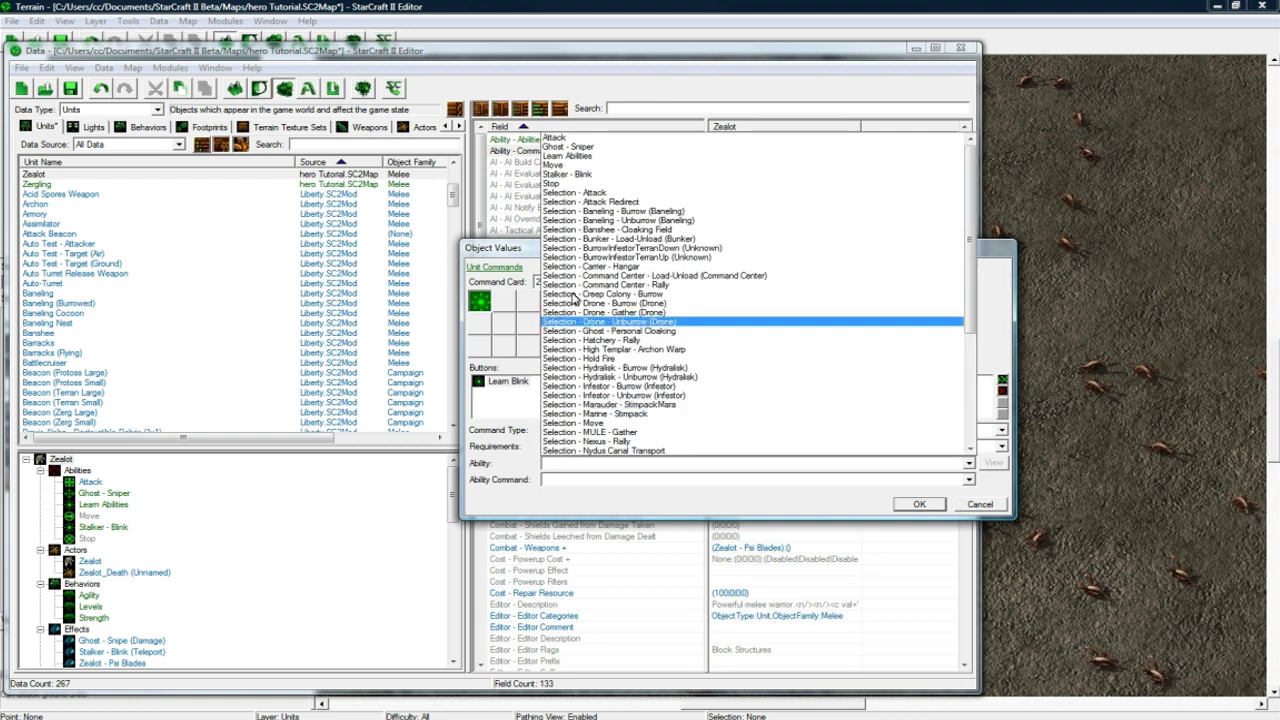
left_click(567, 156)
left_click(592, 480)
left_click(595, 490)
- Add the Learn Snipe button to the second slot of the first row in command card 2
left_click(503, 301)
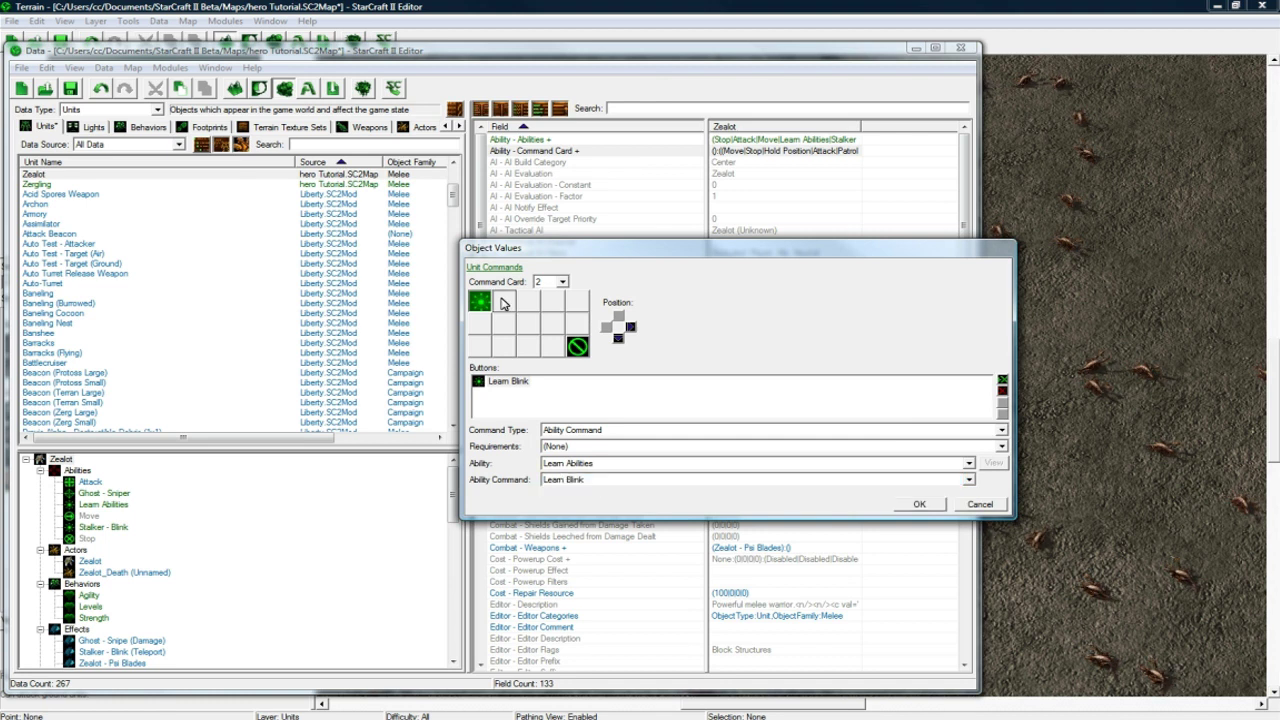
left_click(1002, 380)
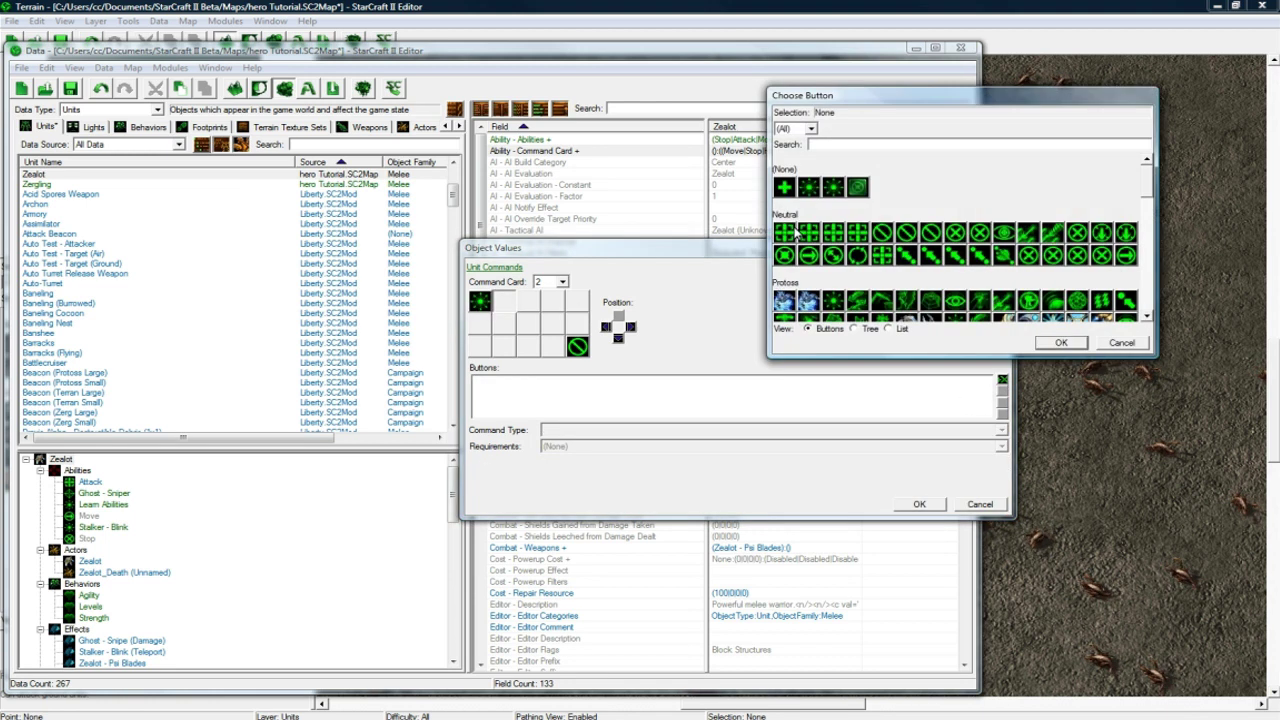
left_click(1061, 343)
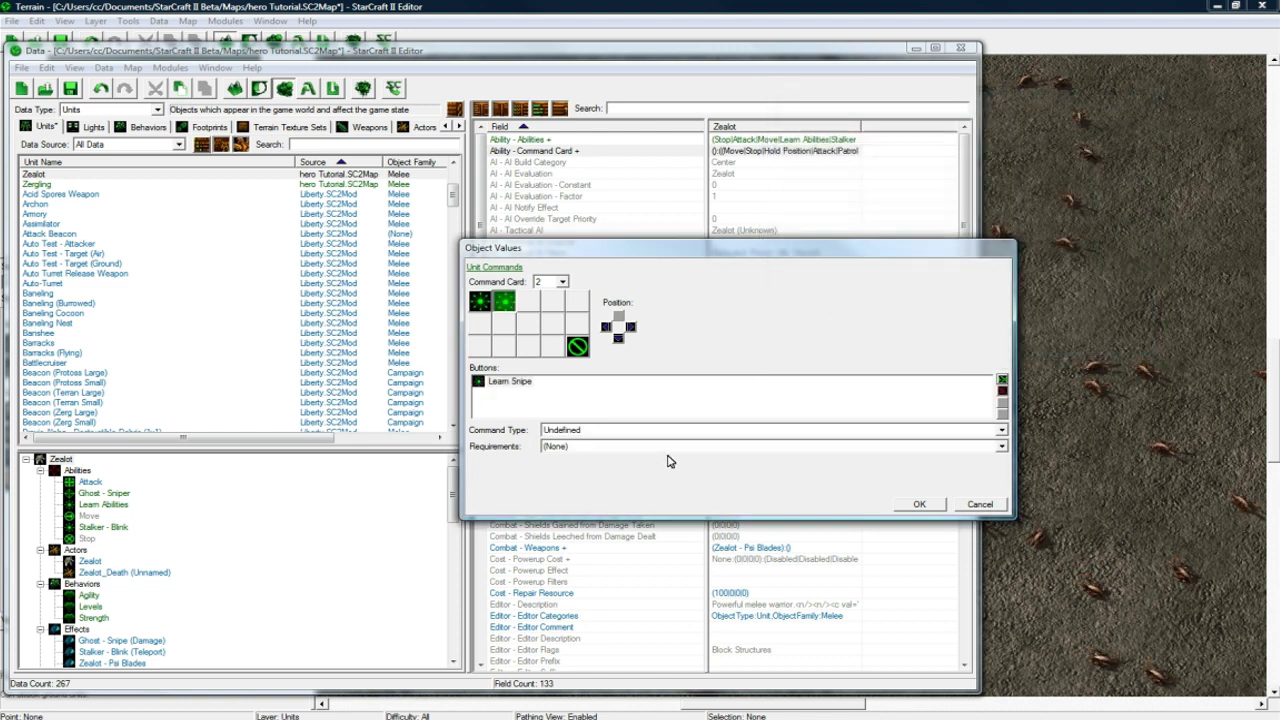
- Configure the Learn Snipe button as an Ability Command using the Learn Abilities ability and the Learn Snipe ability command
left_click(557, 432)
left_click(617, 451)
left_click(598, 463)
left_click(630, 158)
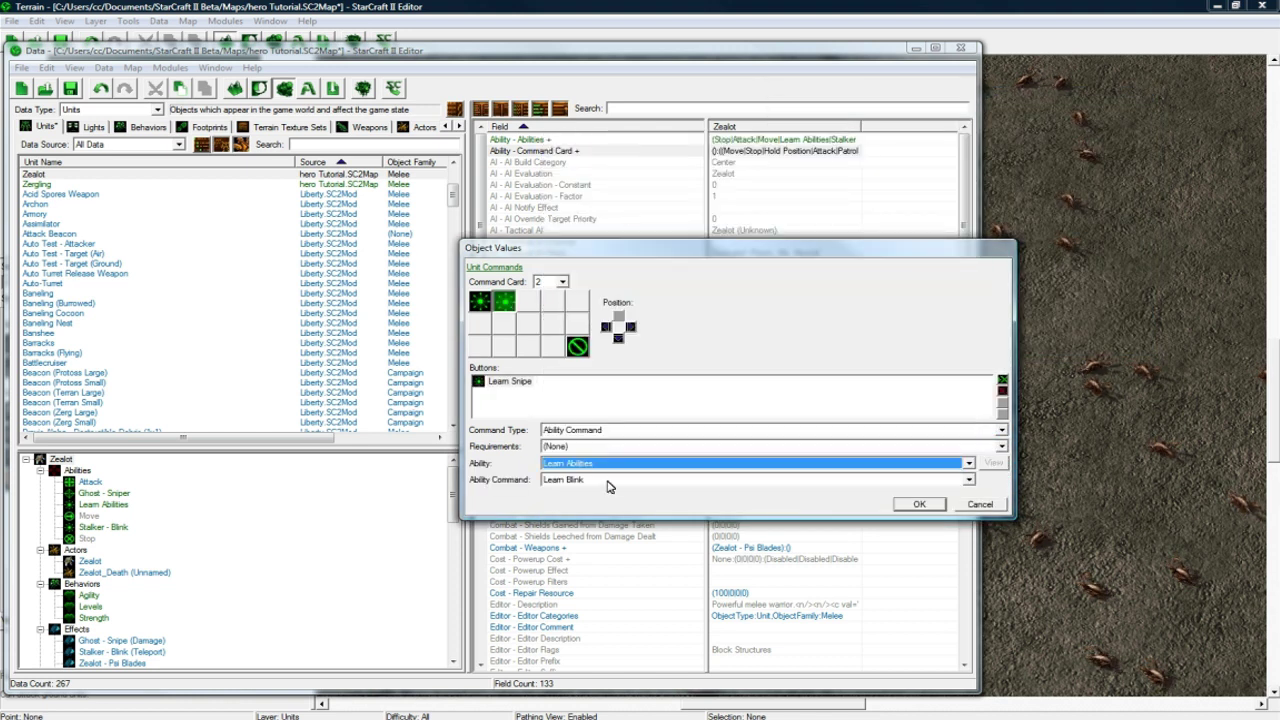
left_click(606, 480)
left_click(600, 504)
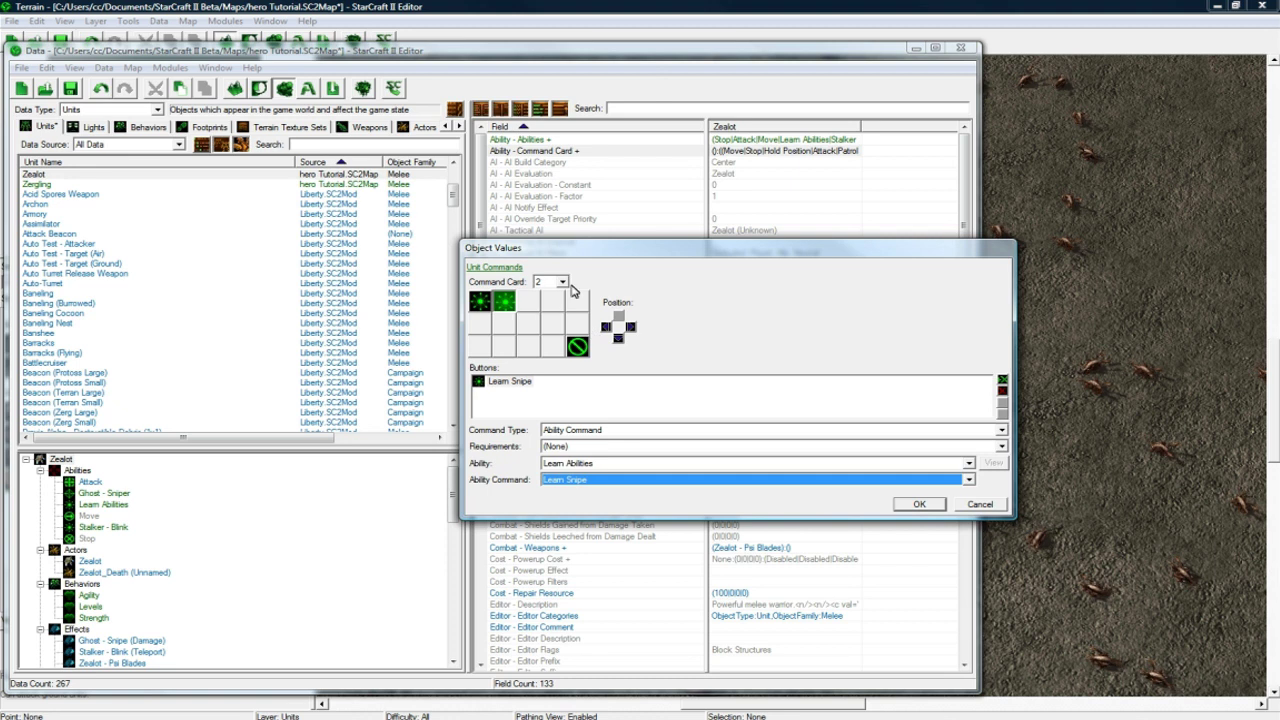
- Return to command card 1, accept the Zealot's command card changes and save the map
left_click(563, 282)
left_click(545, 293)
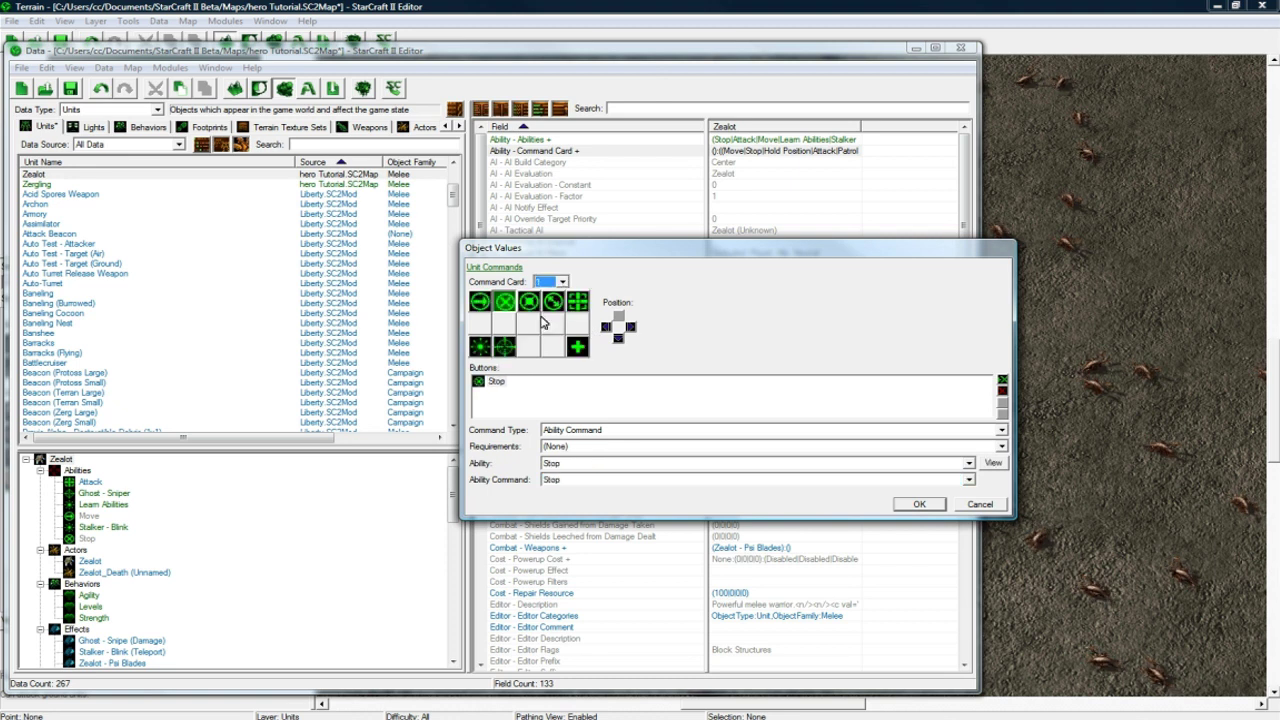
left_click(907, 508)
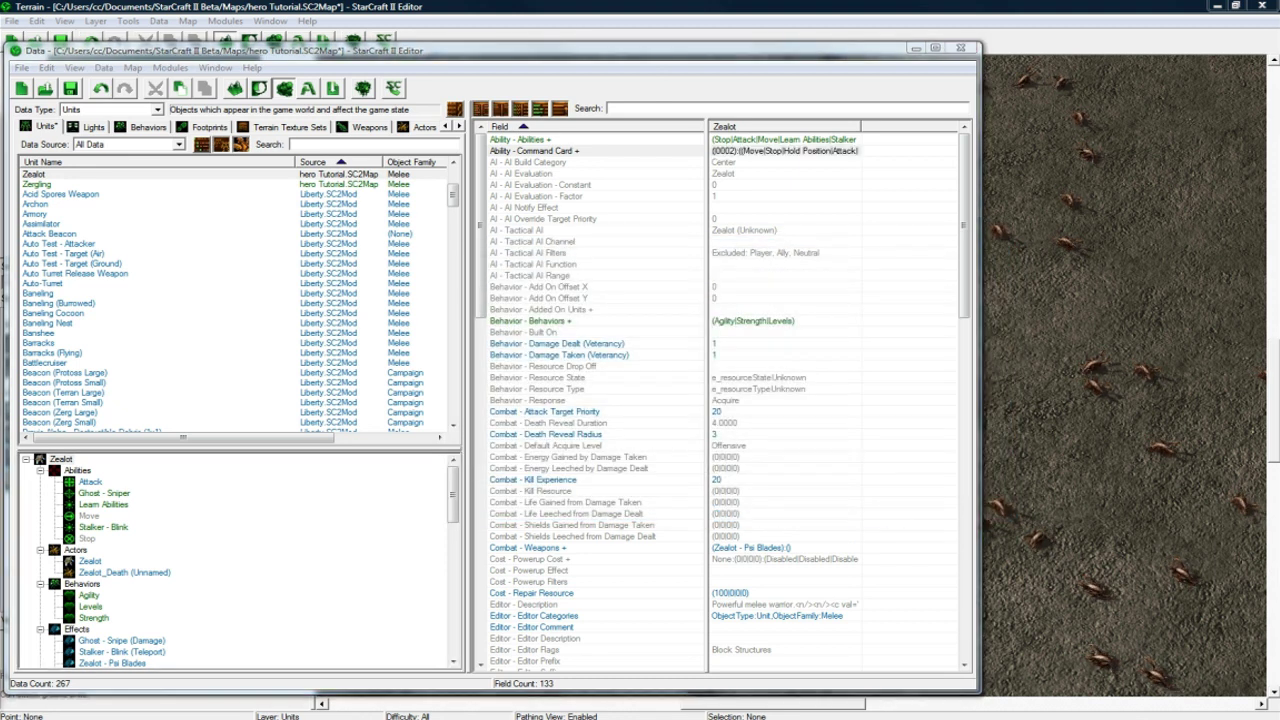
left_click(765, 458)
scroll(765, 458, "down", 5)
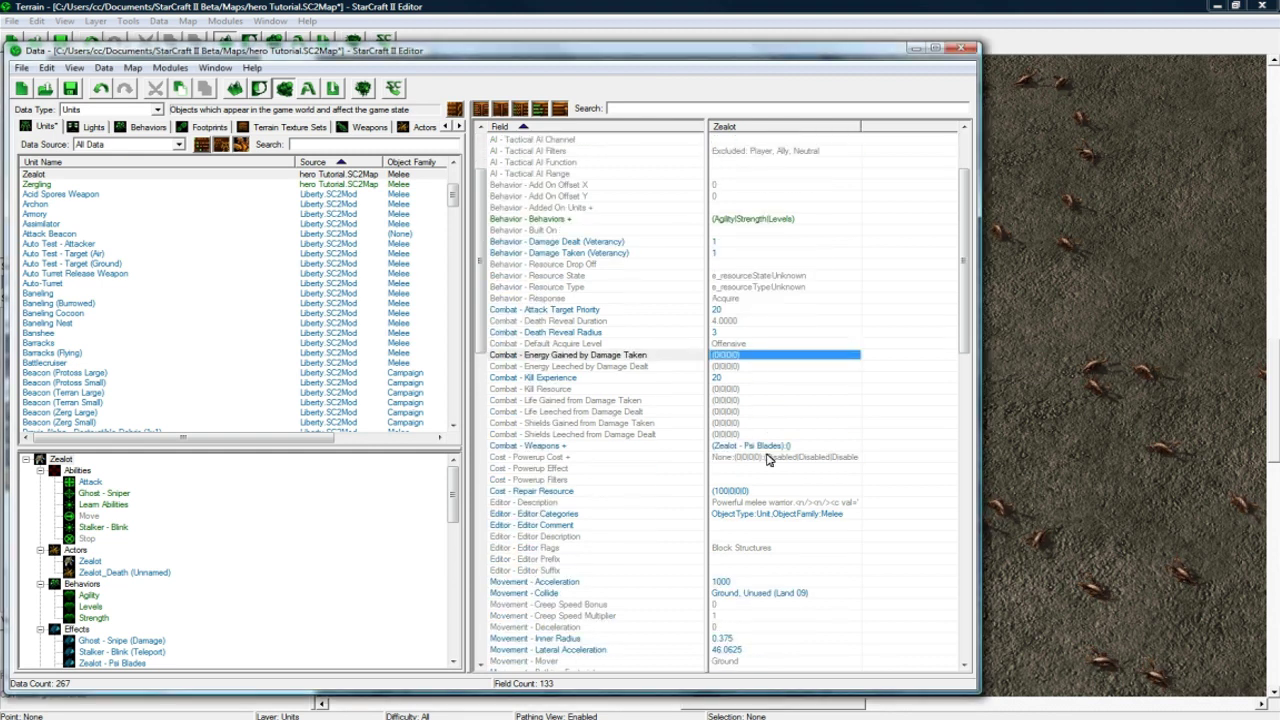
left_click(69, 88)
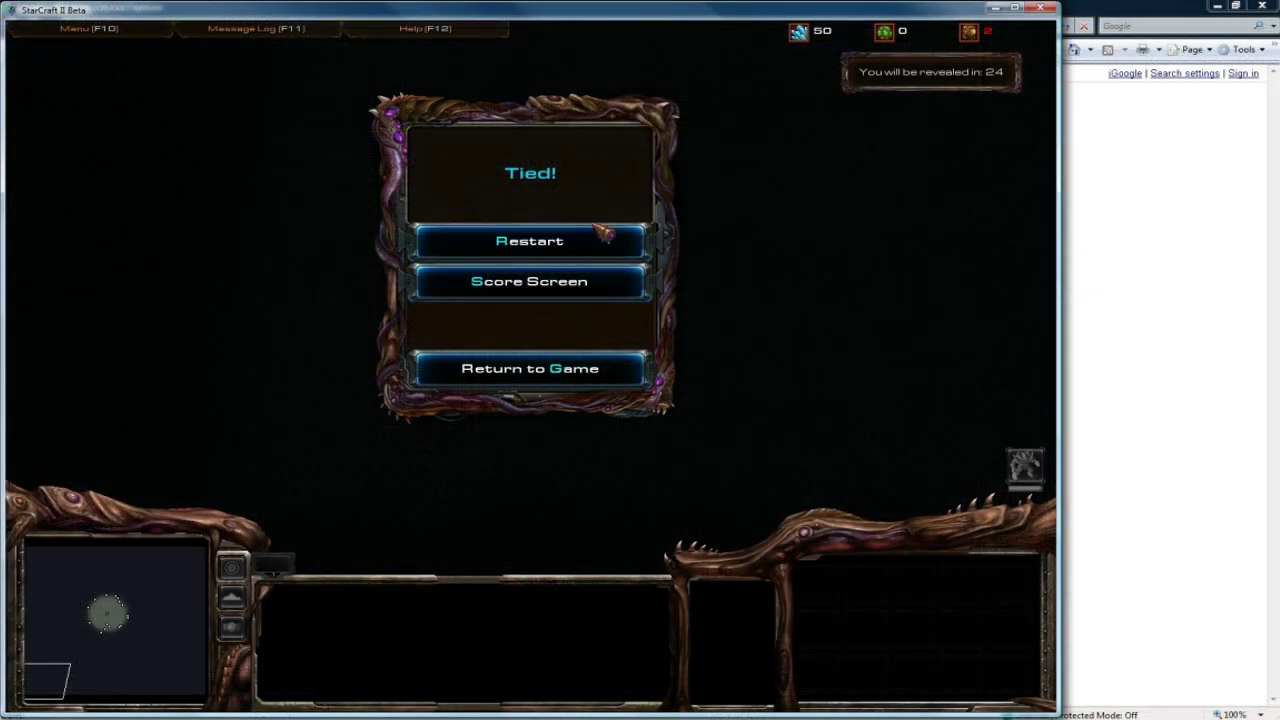
- Return to play in the StarCraft II test game, then select the Zealot and move it across the terrain
left_click(568, 369)
left_click_drag(96, 607, 105, 614)
left_click(616, 394)
right_click(604, 310)
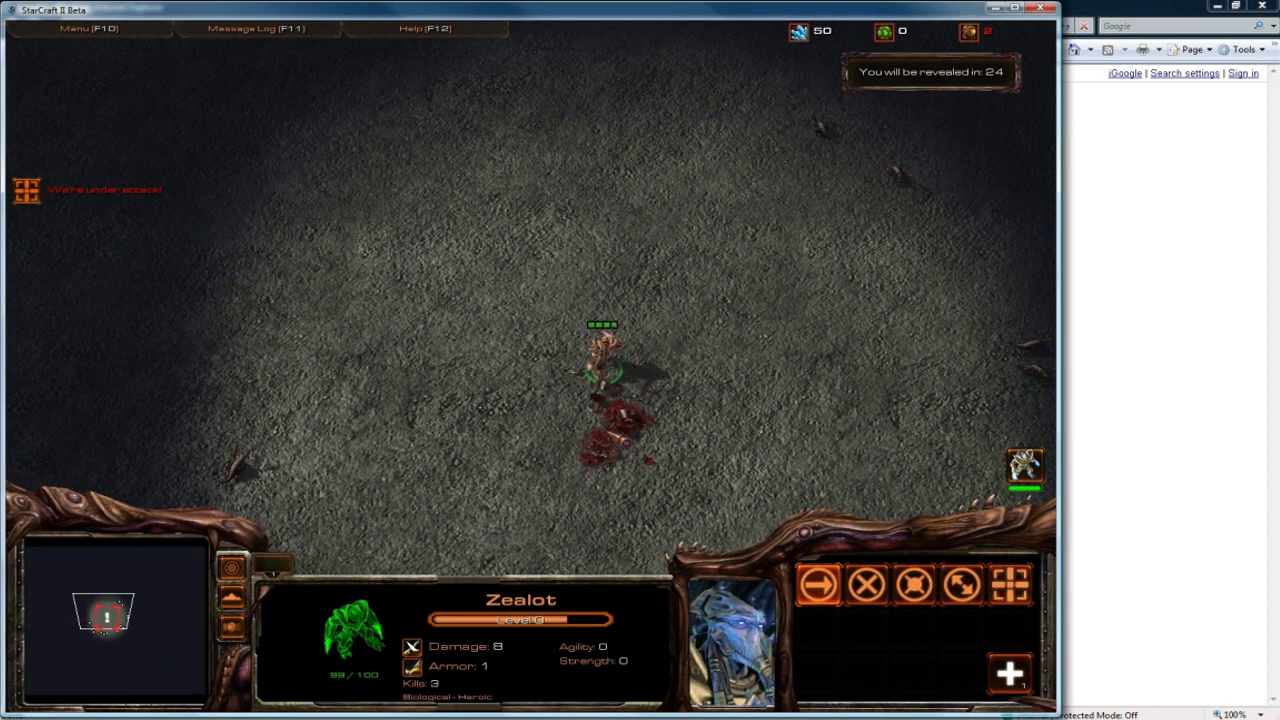
key("Down")
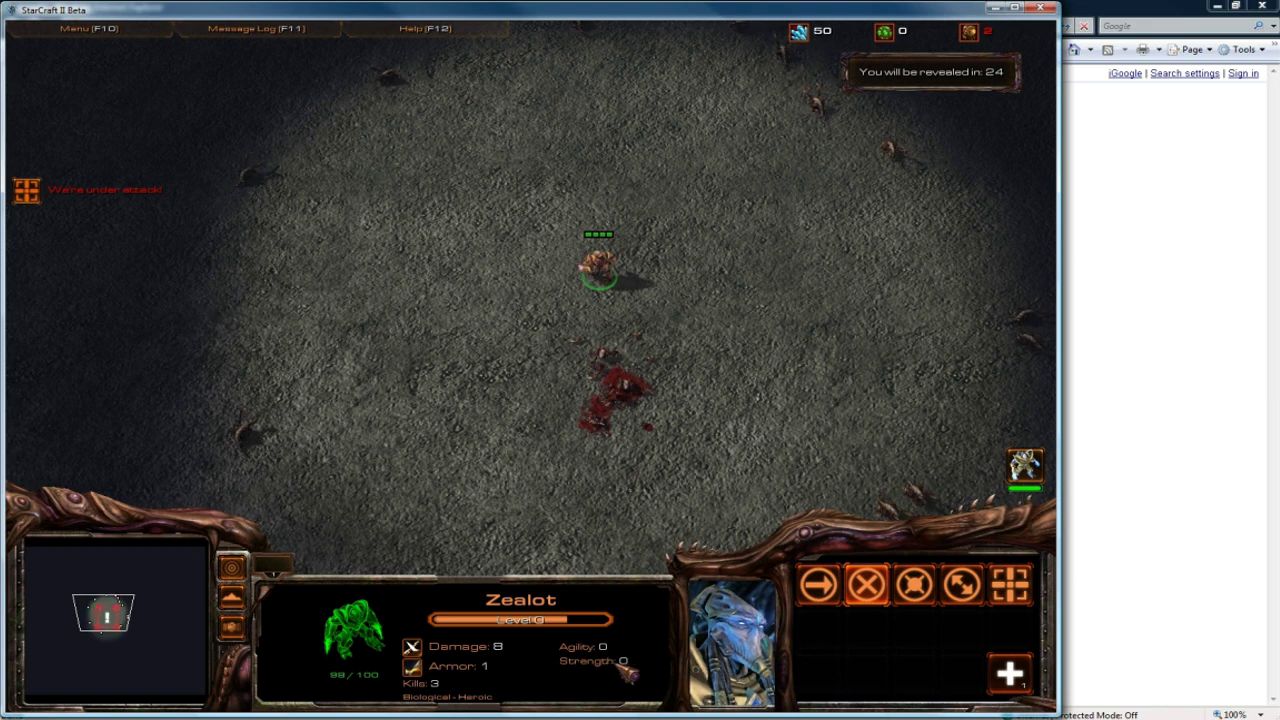
key("Up")
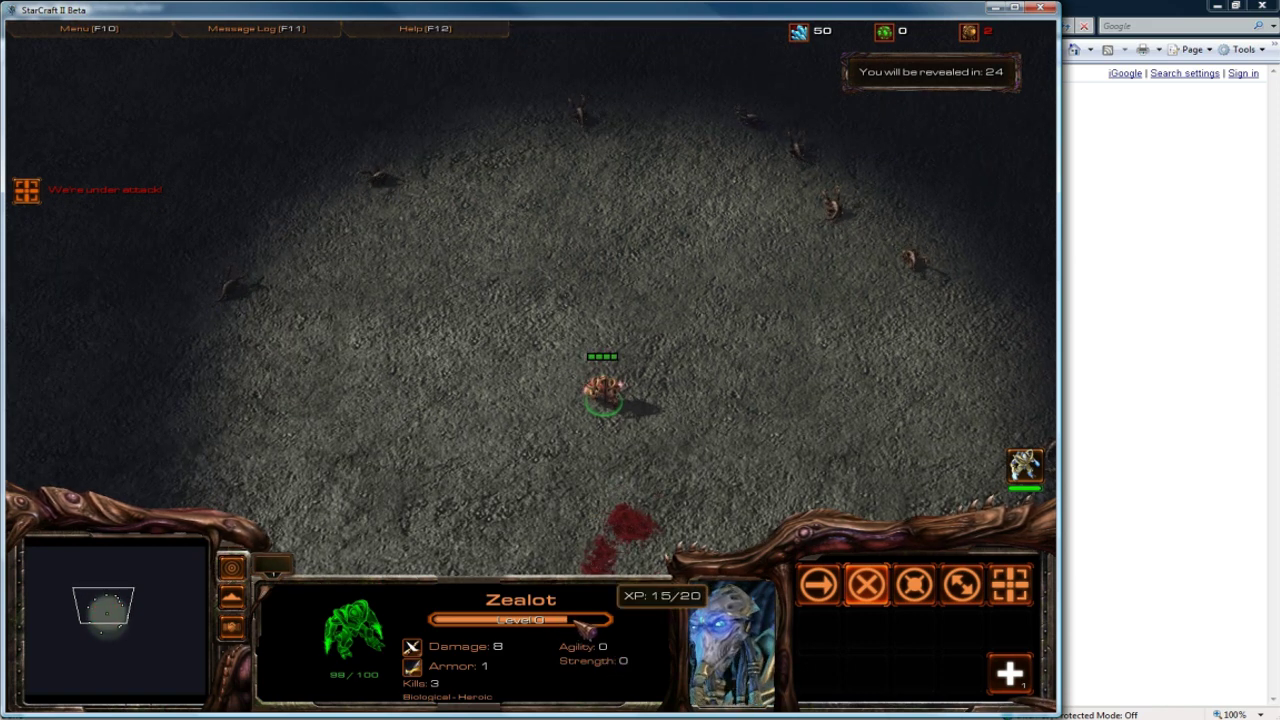
- Open the Zealot's Learn Abilities submenu
key("Down")
key("Up")
key("Right")
key("Left")
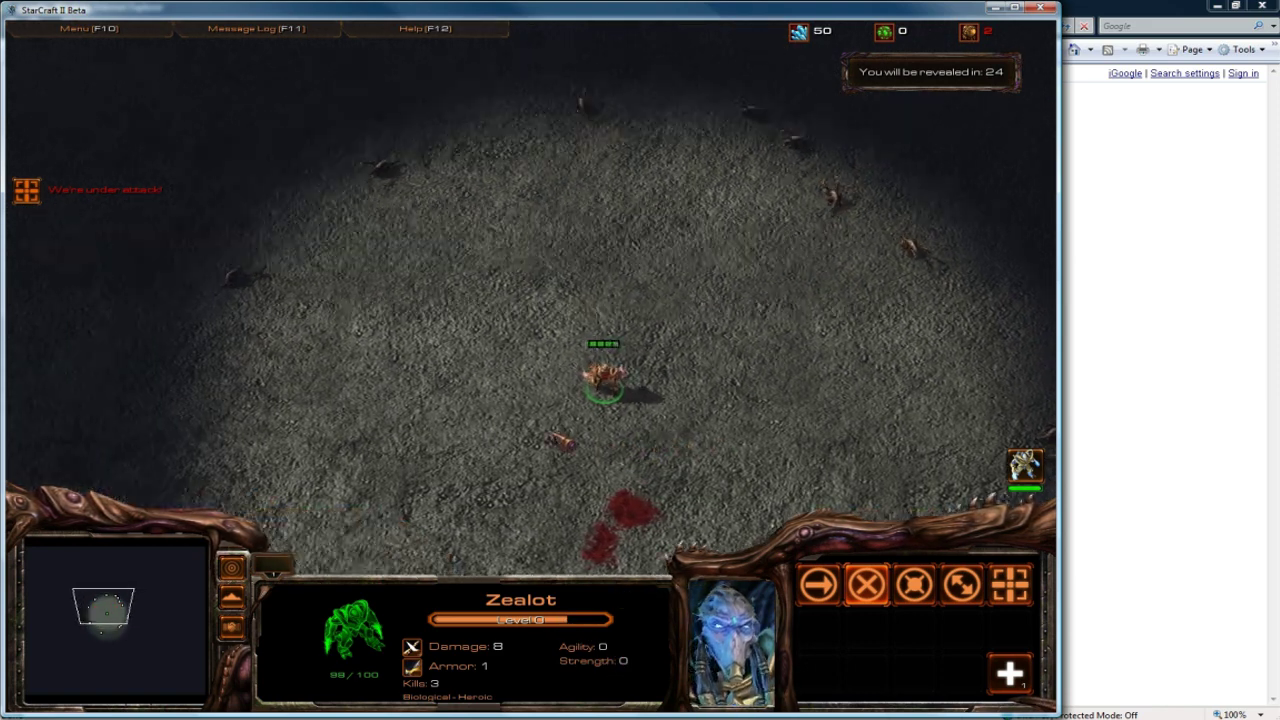
key("Down")
key("Right")
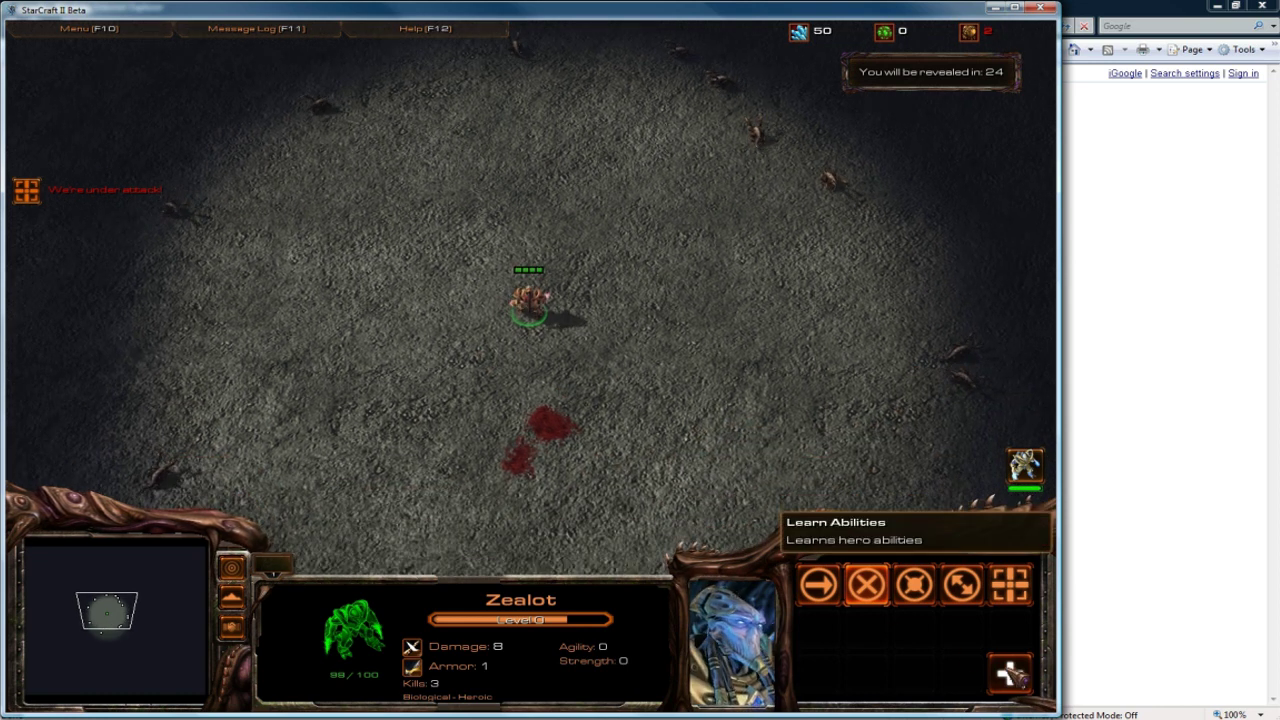
left_click(1010, 673)
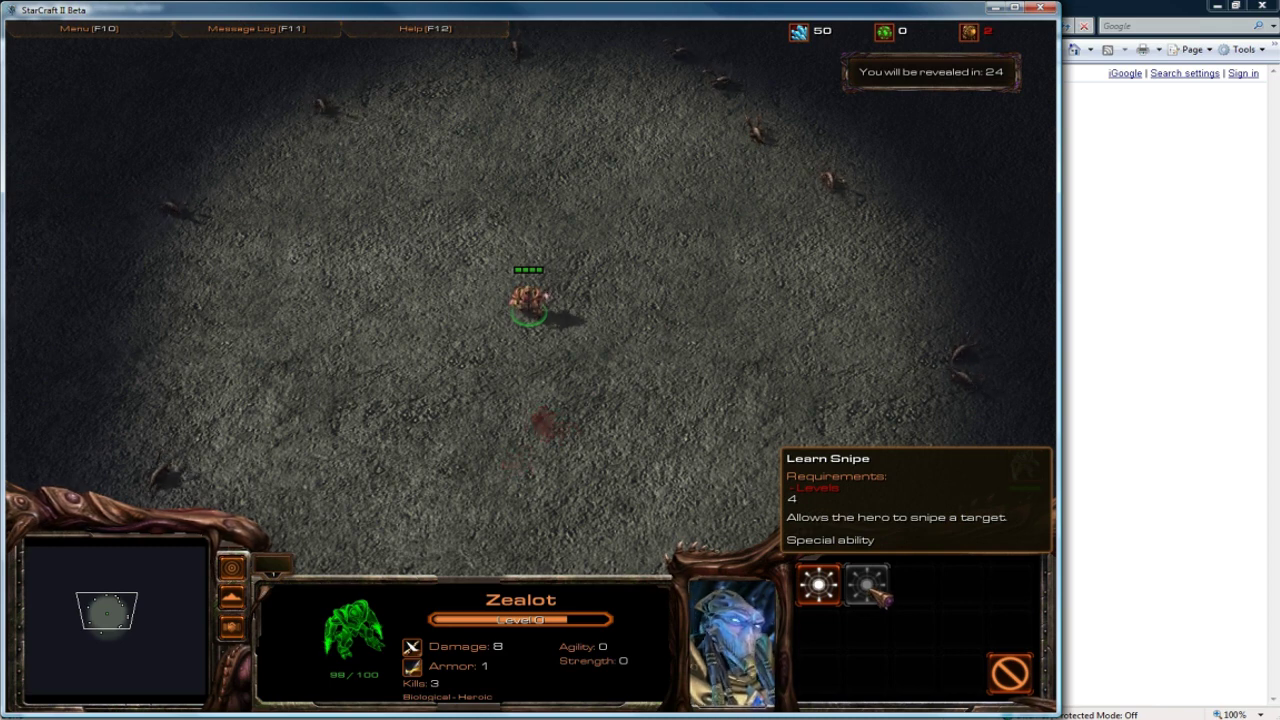
- Examine the level requirement and description of the Learn Snipe ability
key("Down")
key("Up")
key("Down")
key("Up")
key("Up")
key("Down")
key("Up")
key("Down")
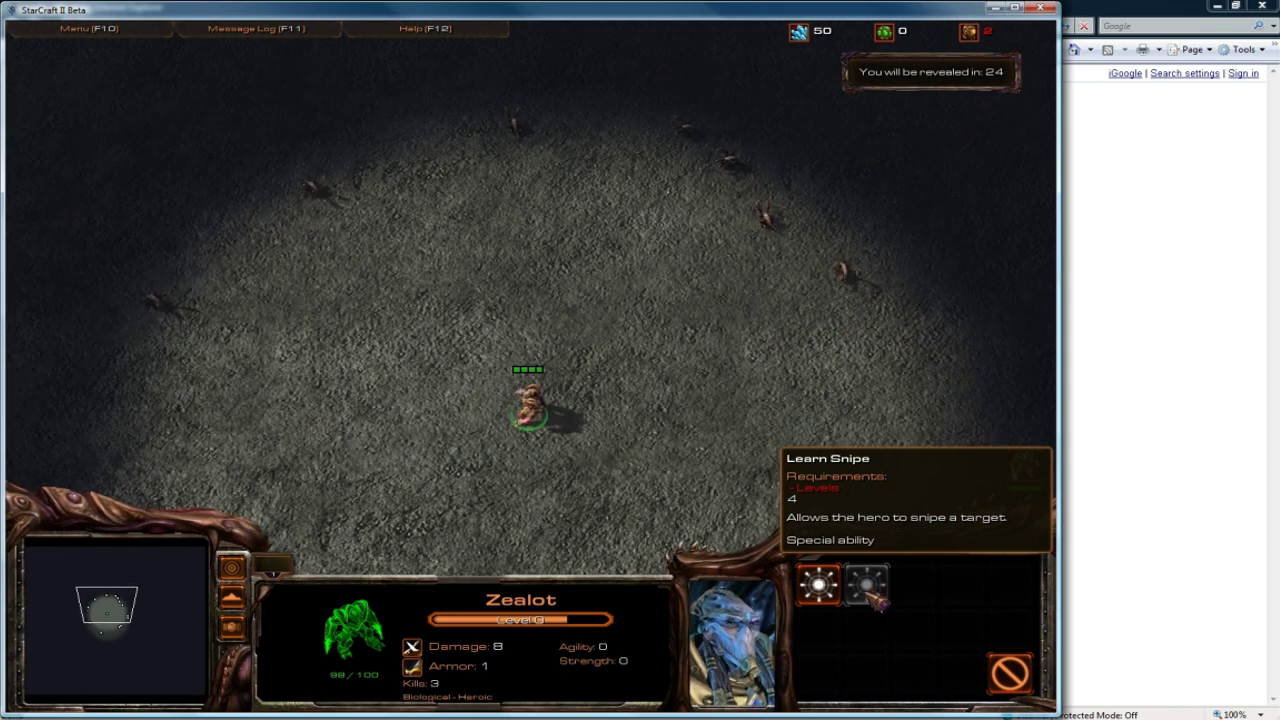
key("Up")
key("Down")
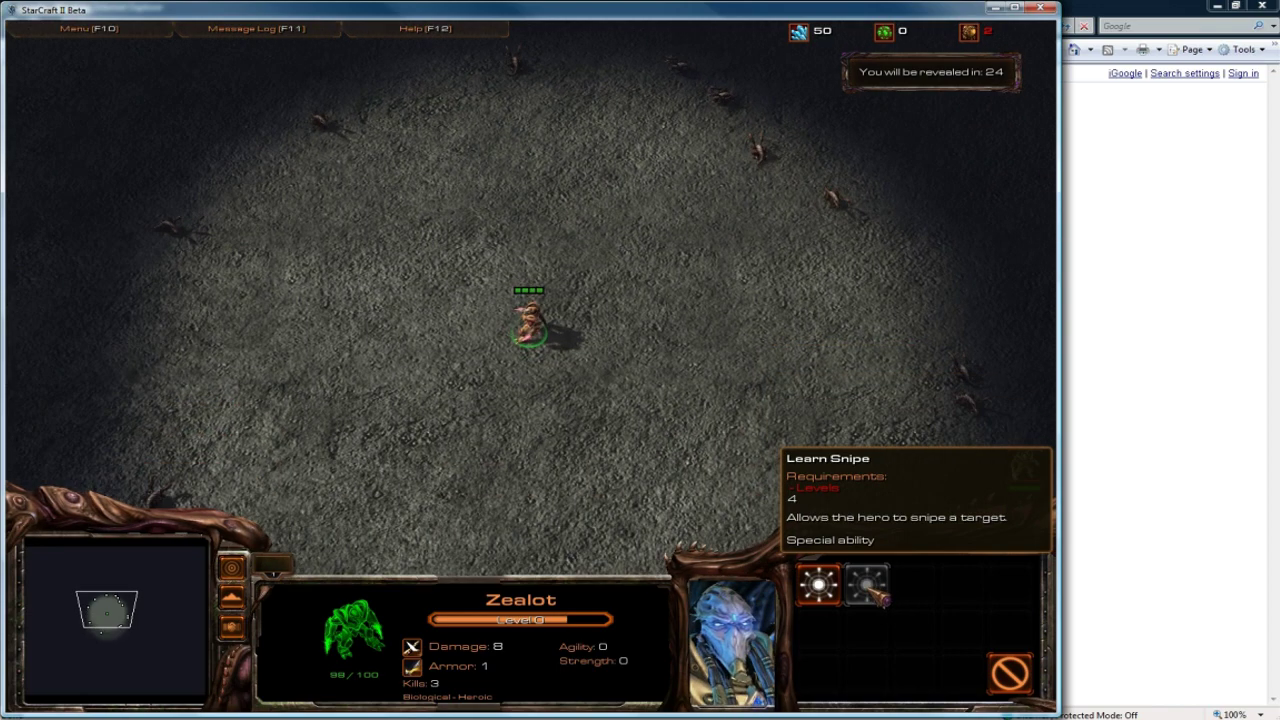
key("Up")
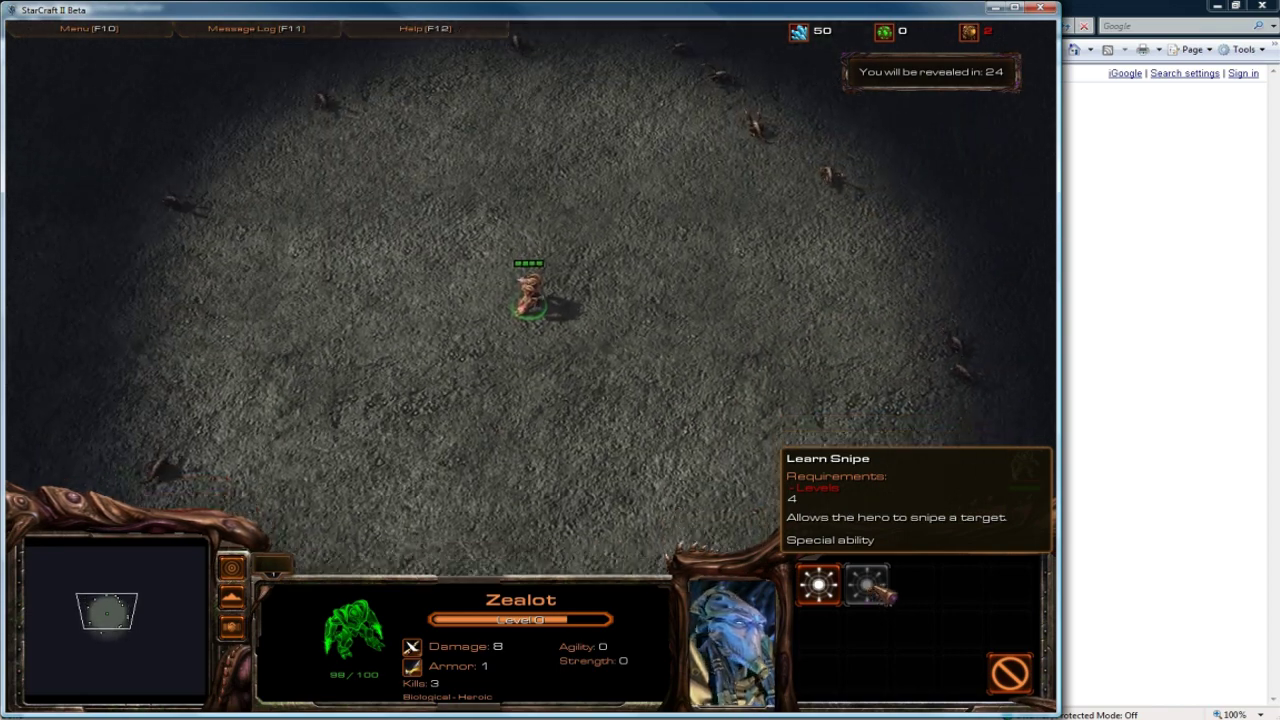
key("Up")
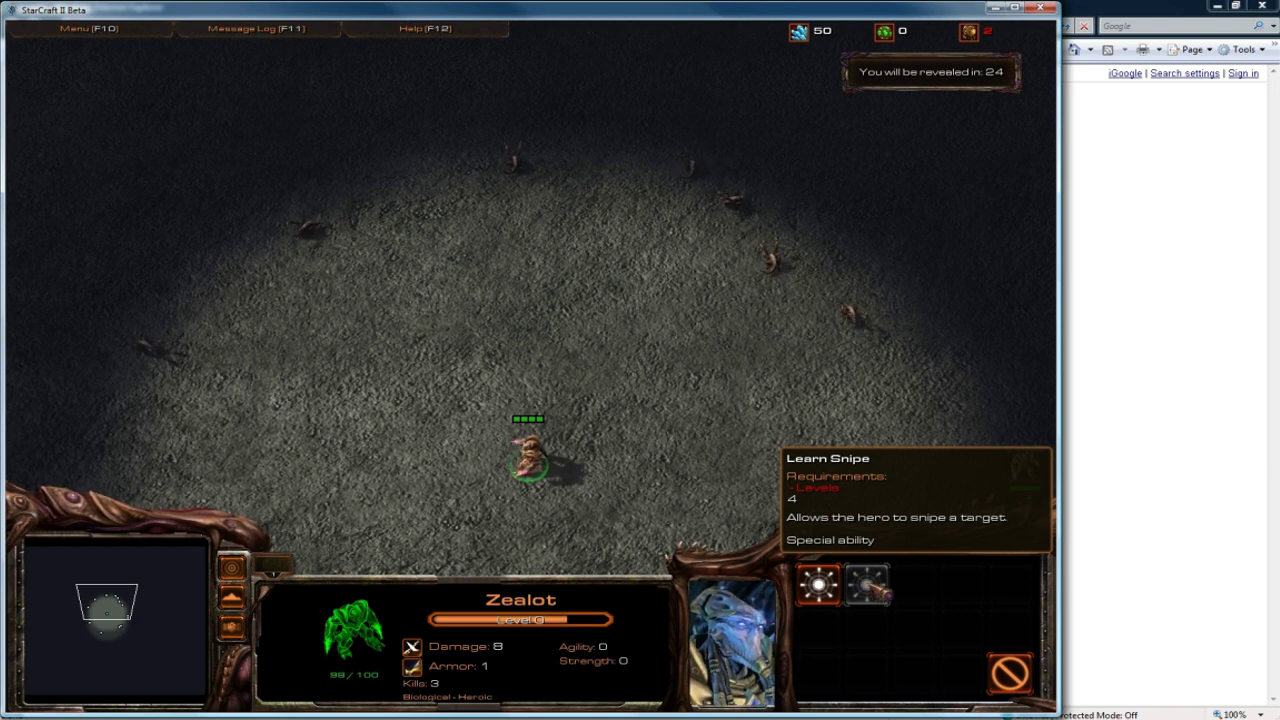
- Learn Blink and test it by blinking the Zealot a short distance across the terrain
left_click(818, 585)
key("Down")
left_click(819, 675)
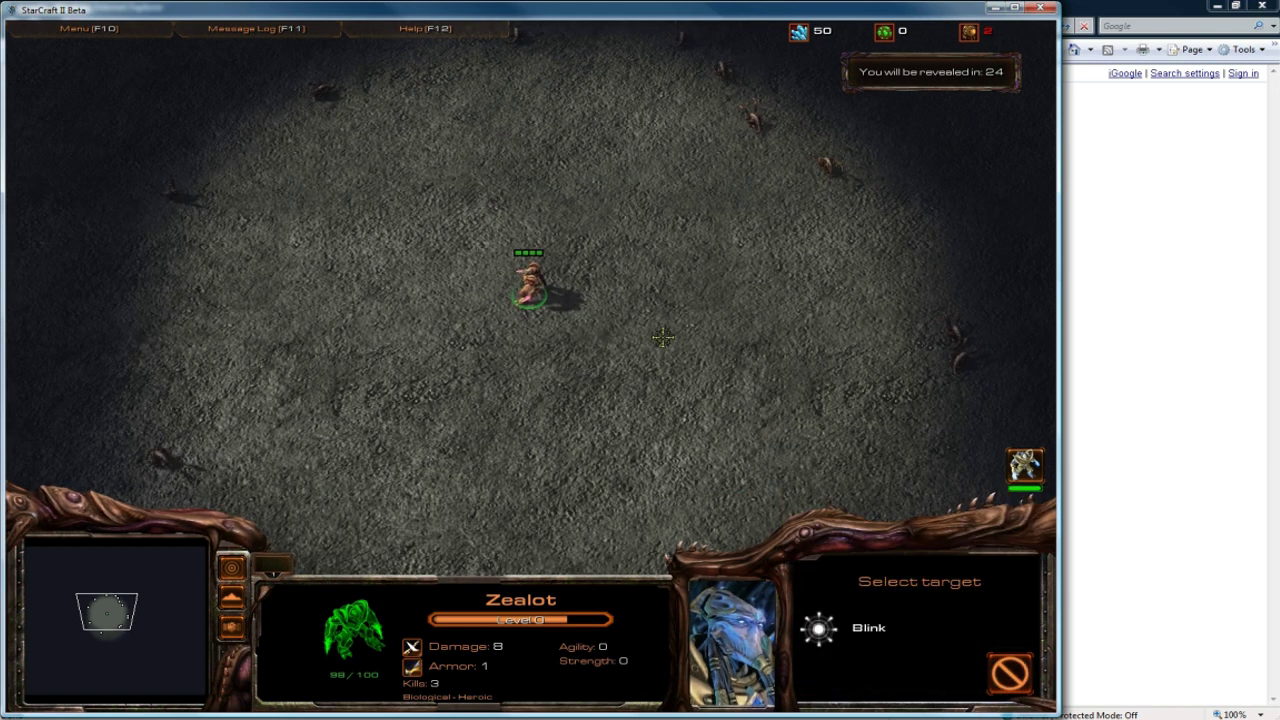
left_click(668, 314)
right_click(575, 285)
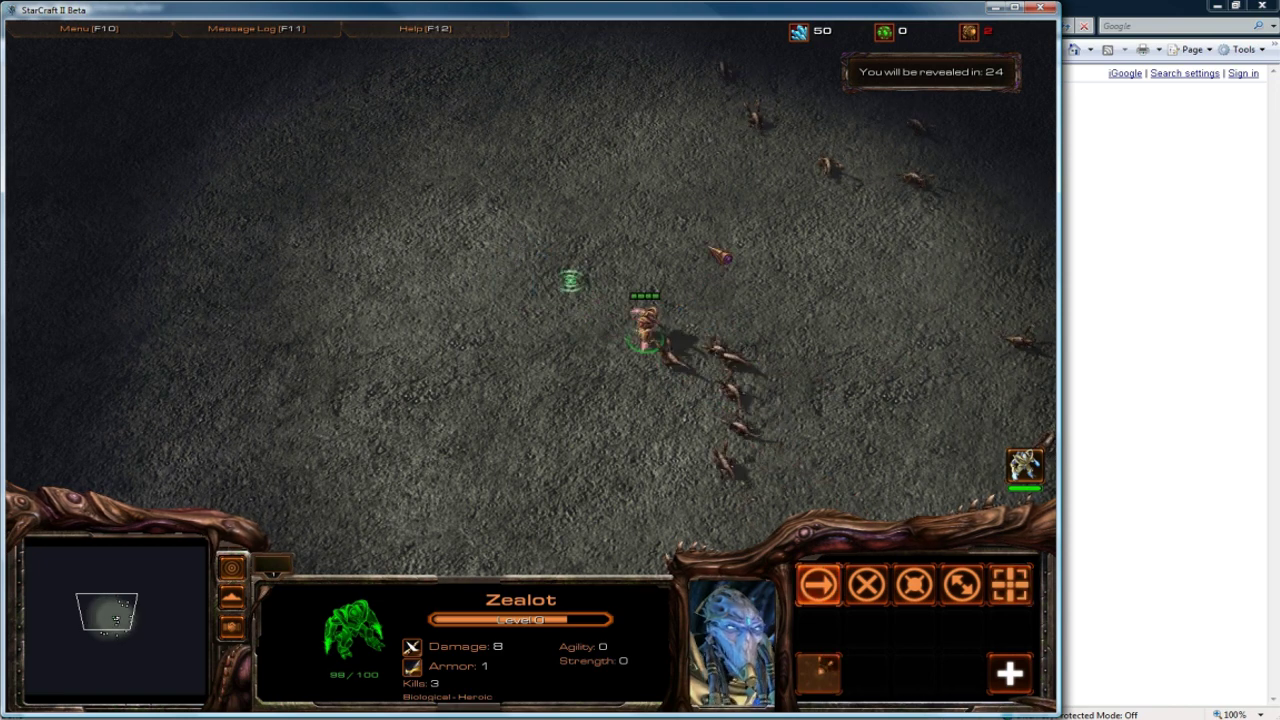
- Reposition the Zealot and fight the nearby Zerglings to gain hero levels
left_click(741, 238)
right_click(688, 398)
right_click(630, 322)
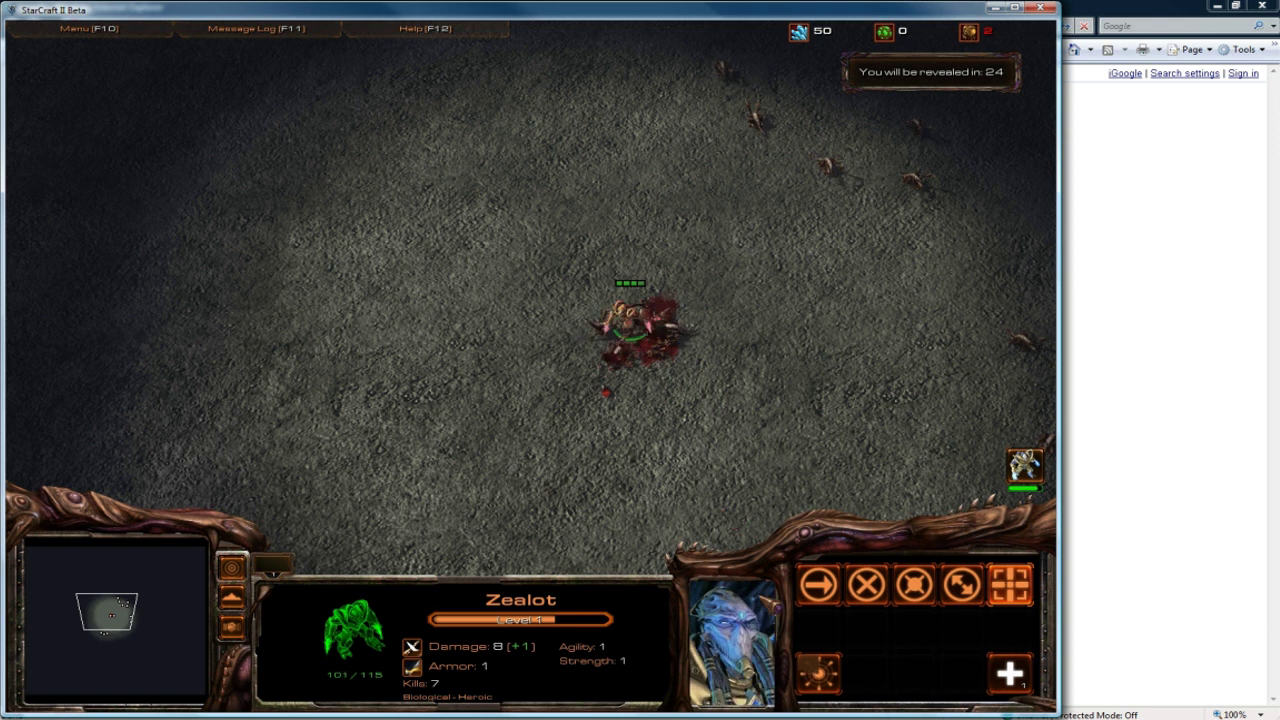
right_click(641, 354)
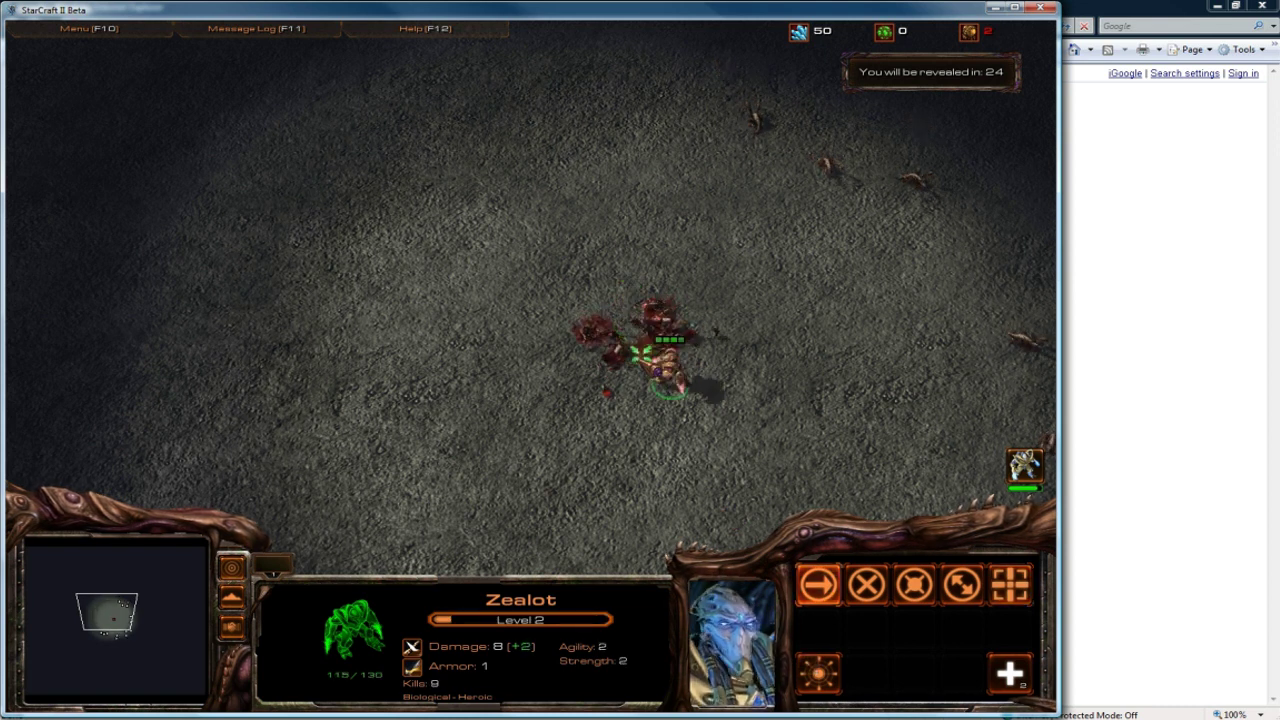
- Blink the Zealot away from the fight and spend both available ability points on Learn Blink
left_click(818, 672)
left_click(507, 255)
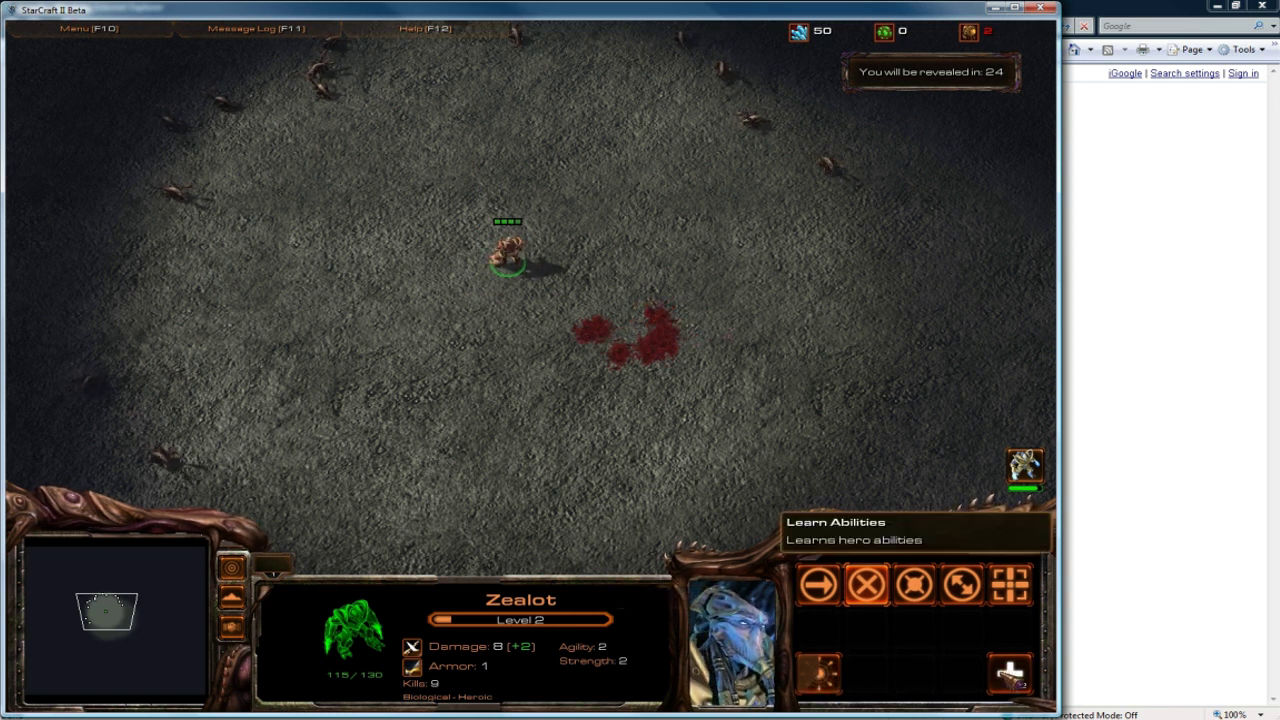
left_click(1010, 673)
left_click(818, 584)
left_click(1010, 673)
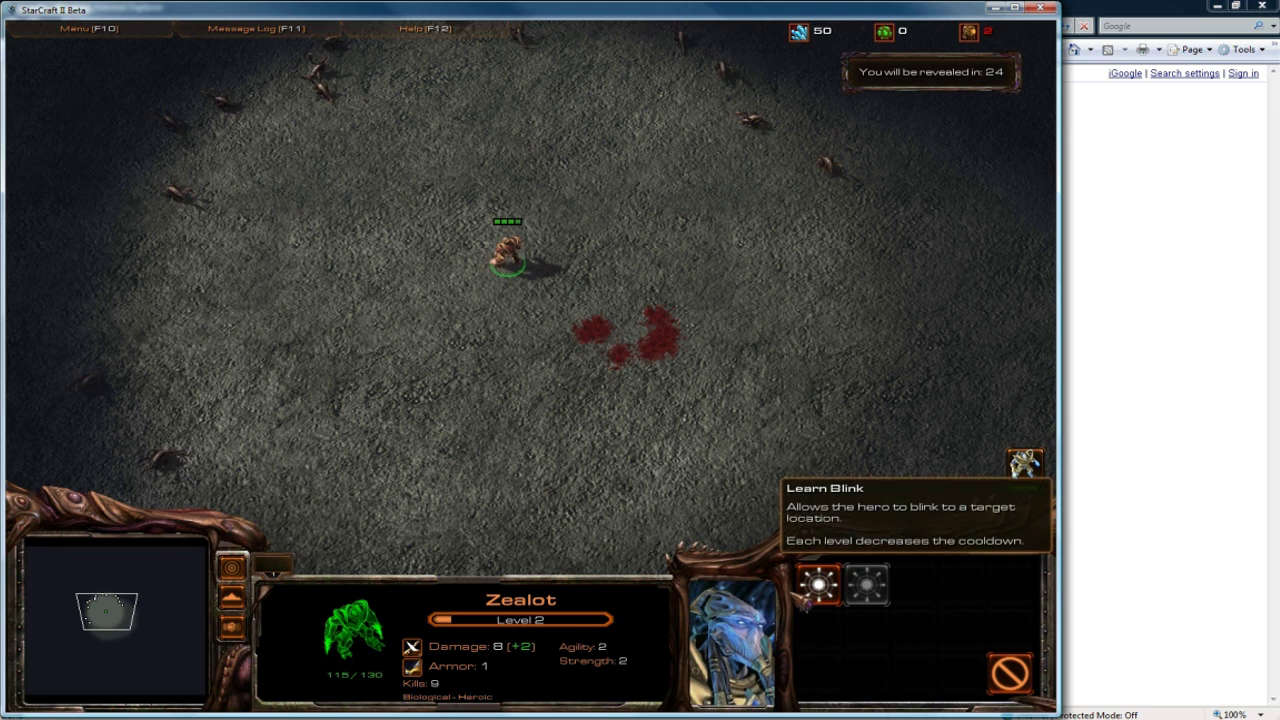
left_click(818, 584)
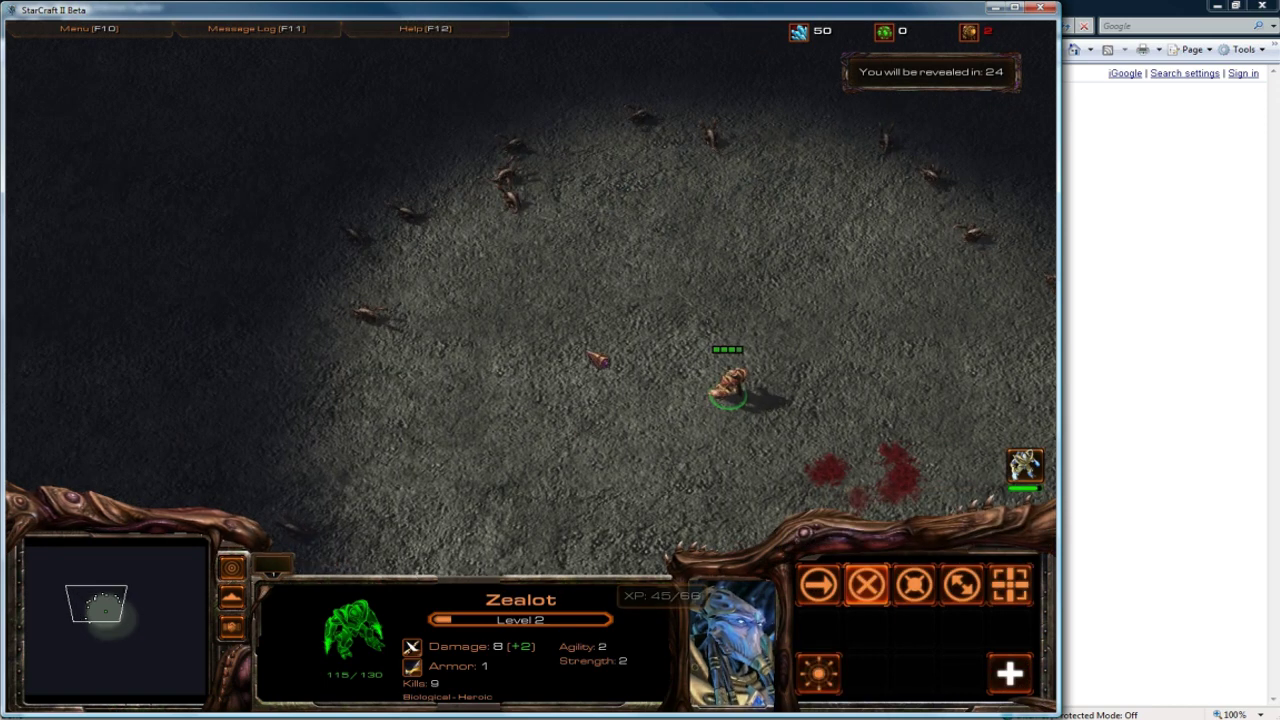
- Level up the Zealot against the Zerglings, blinking away mid-fight, and learn the next level of Blink
right_click(523, 243)
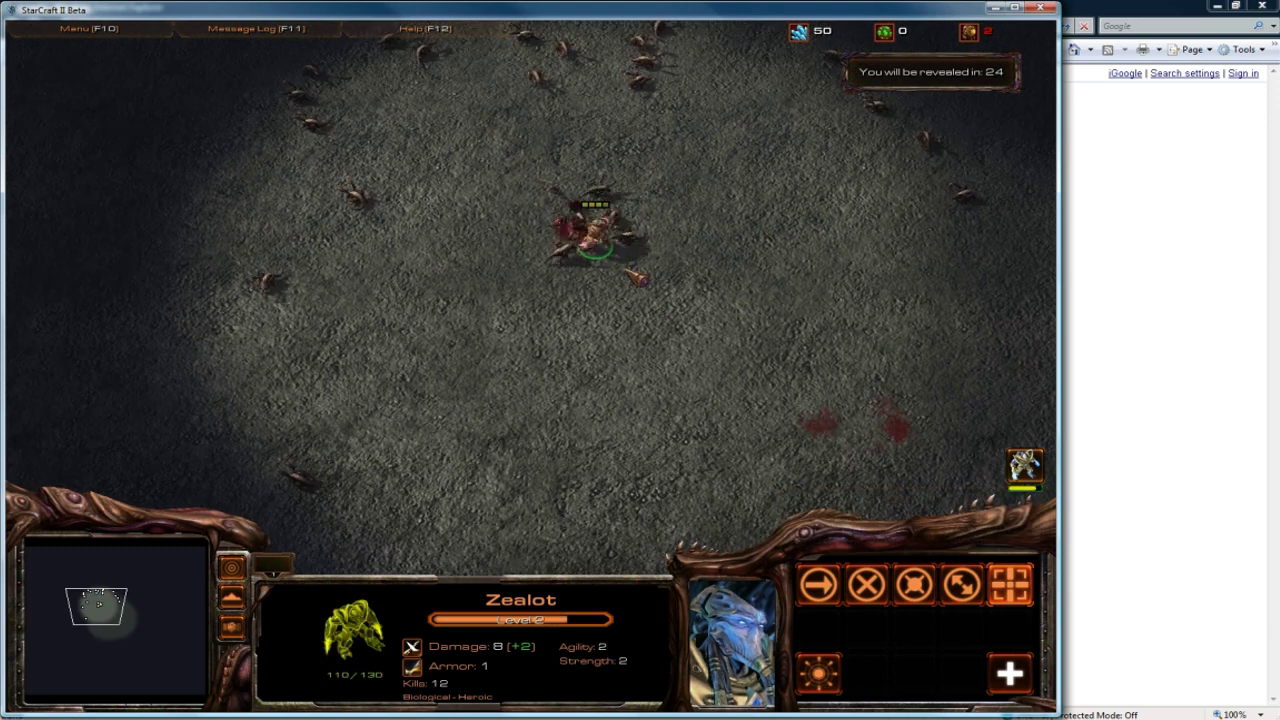
key("b")
left_click(736, 448)
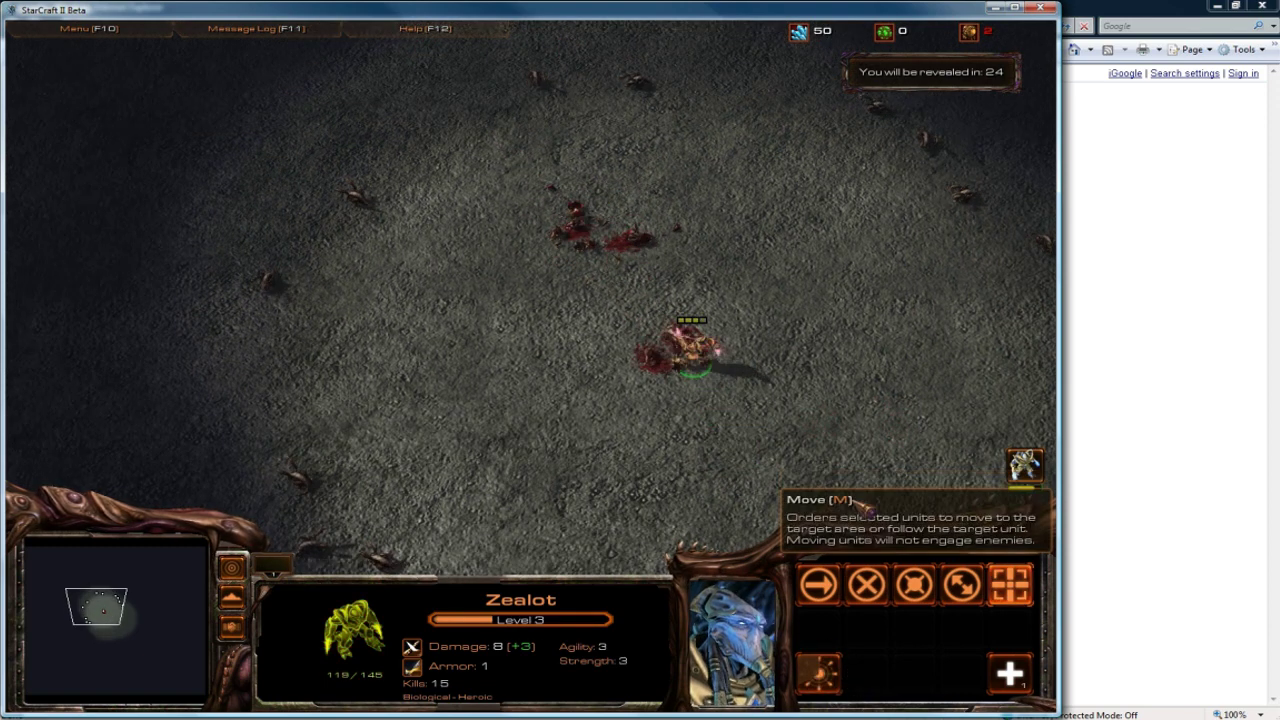
left_click(1010, 673)
left_click(834, 588)
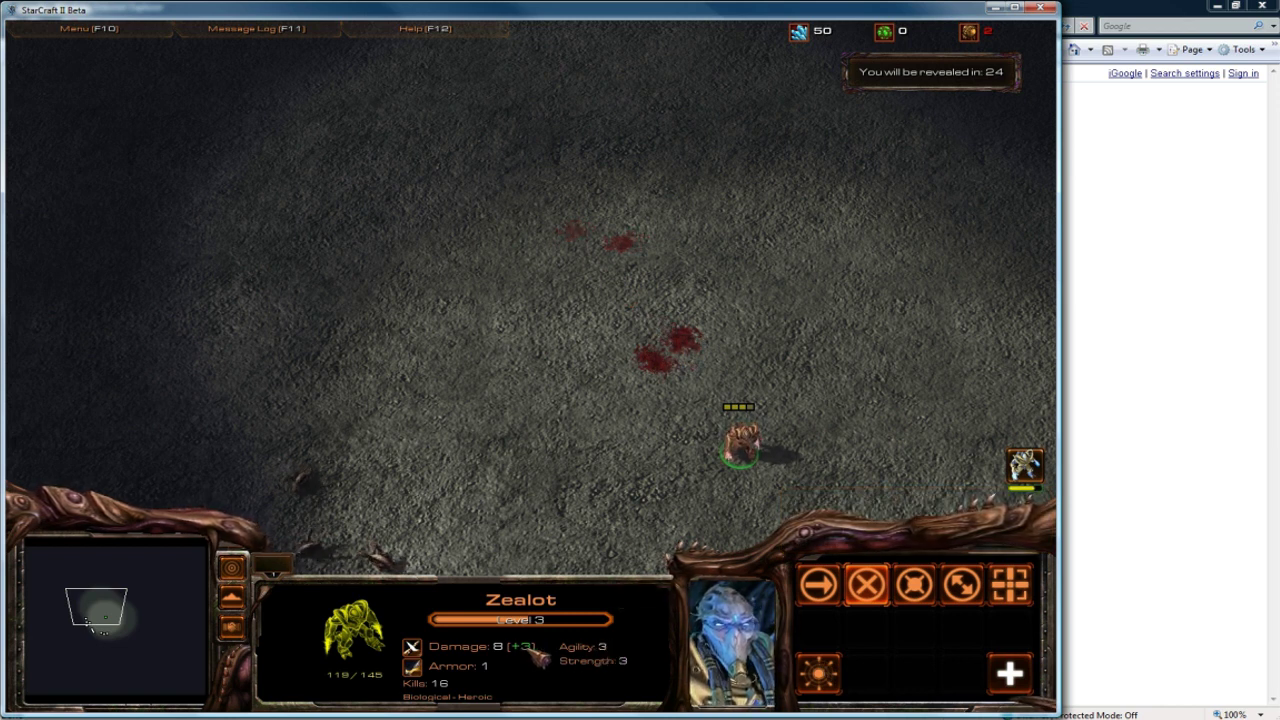
key("Up")
key("Down")
key("Up")
key("Down")
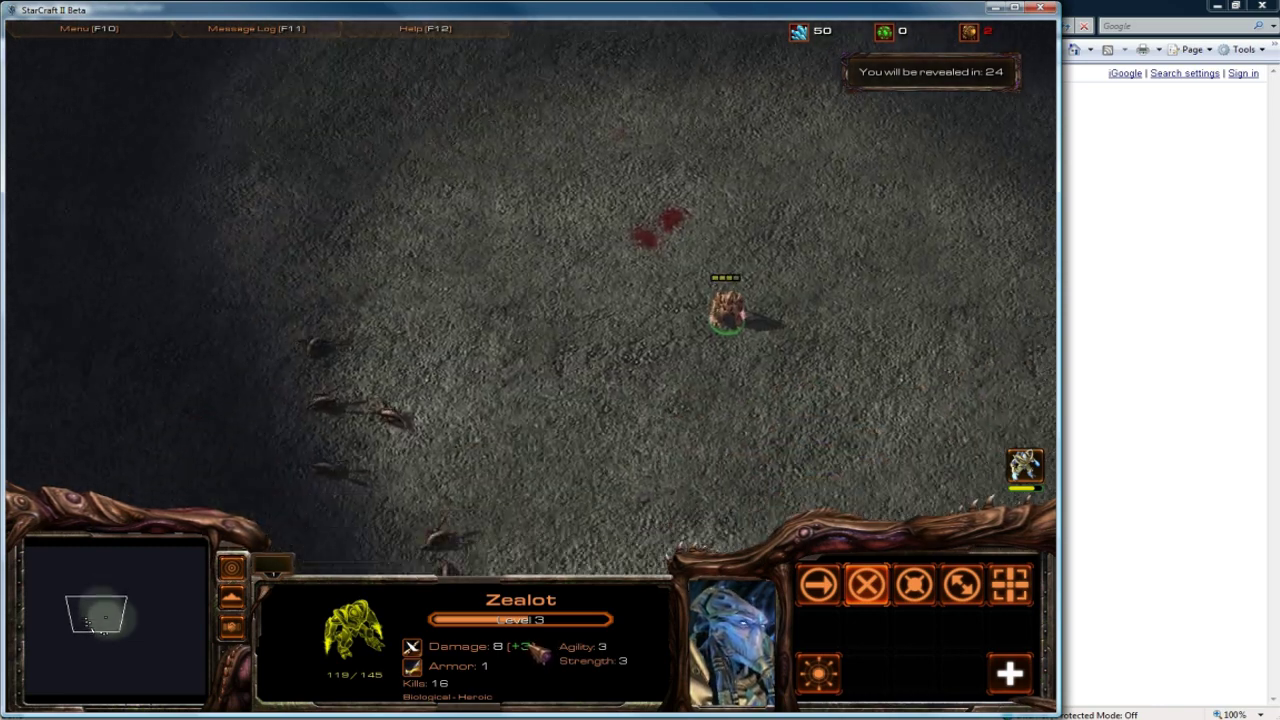
key("Up")
key("Down")
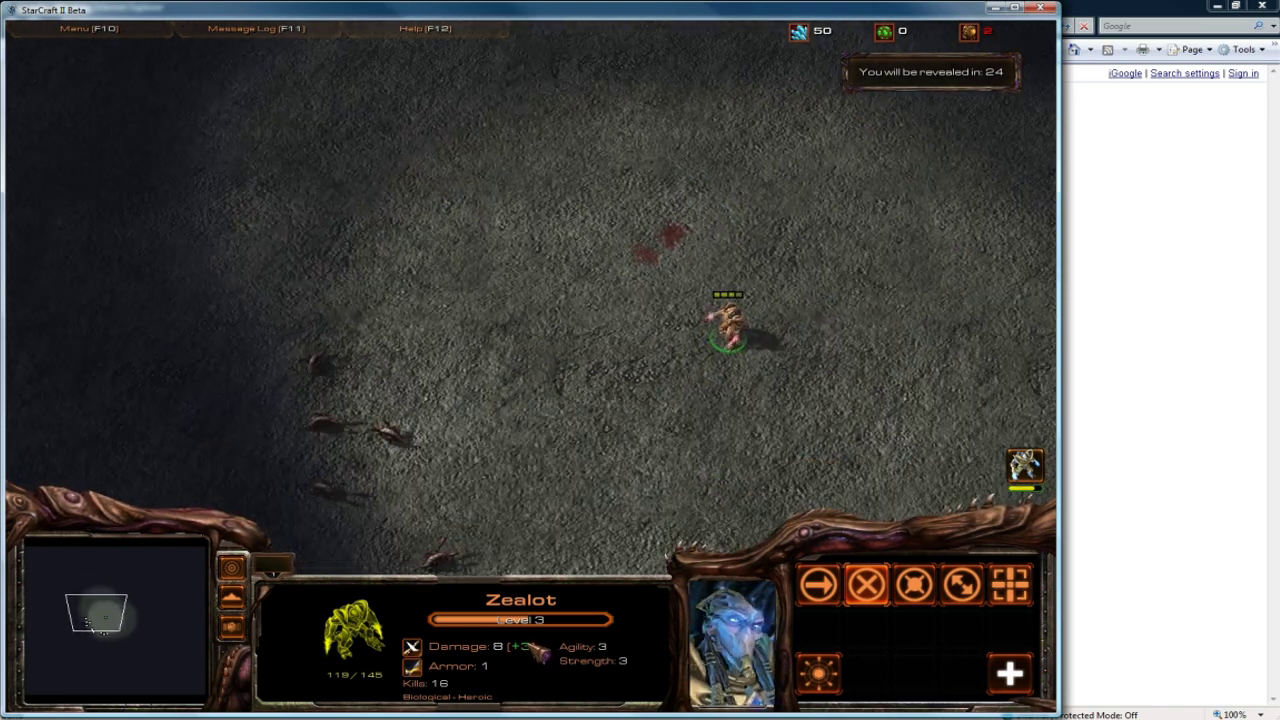
key("Up")
key("Down")
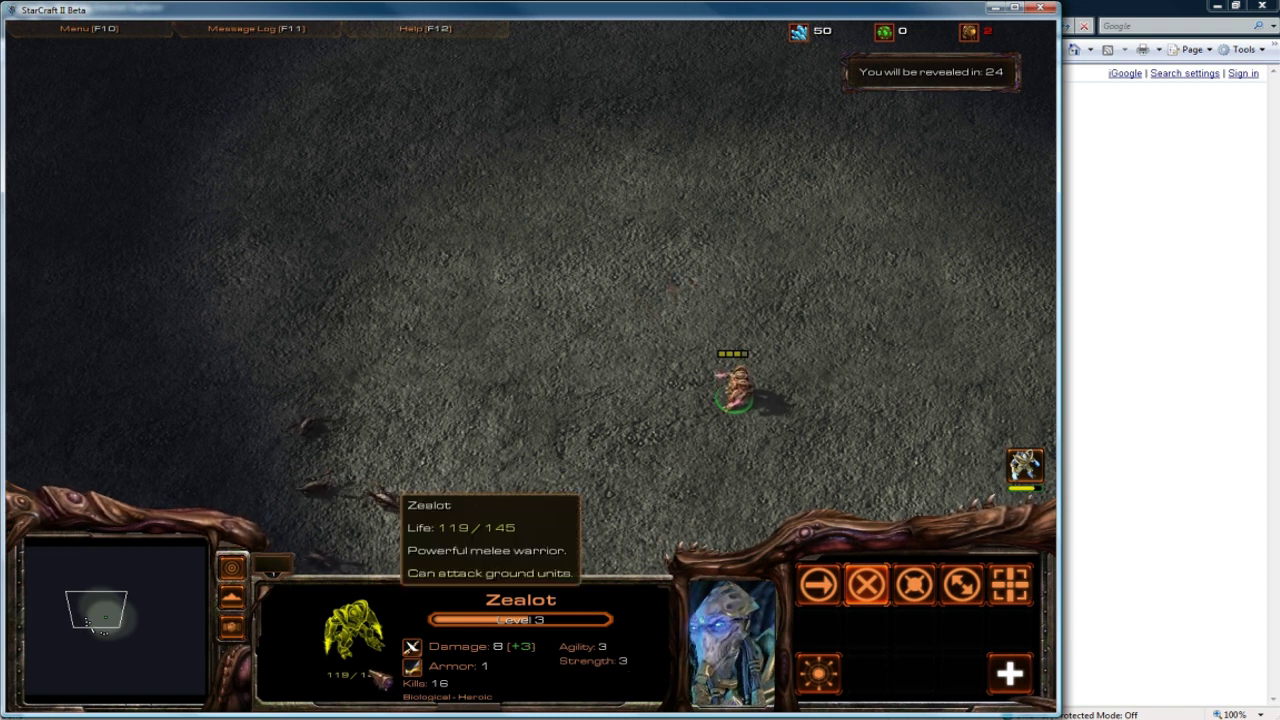
- Blink the Zealot toward the Zerglings to gain another level and learn Blink level 5
key("Down")
key("Left")
key("b")
left_click(543, 306)
right_click(496, 235)
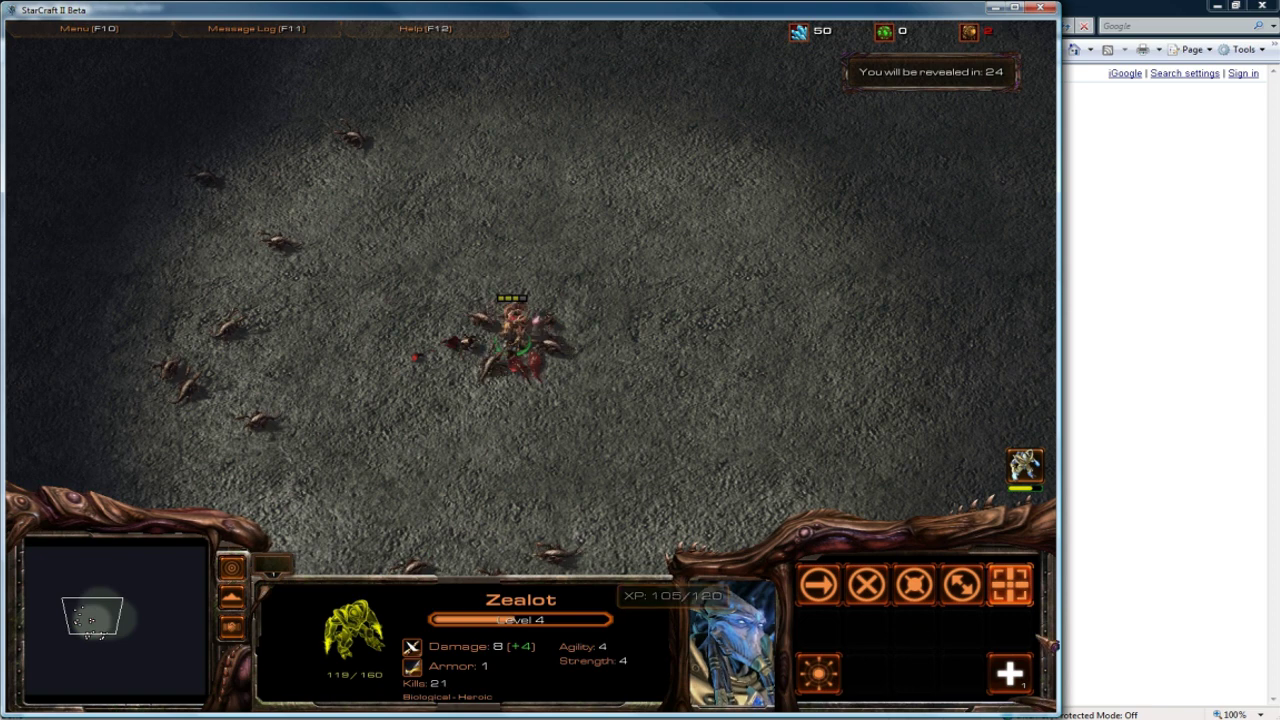
left_click(1010, 672)
left_click(818, 585)
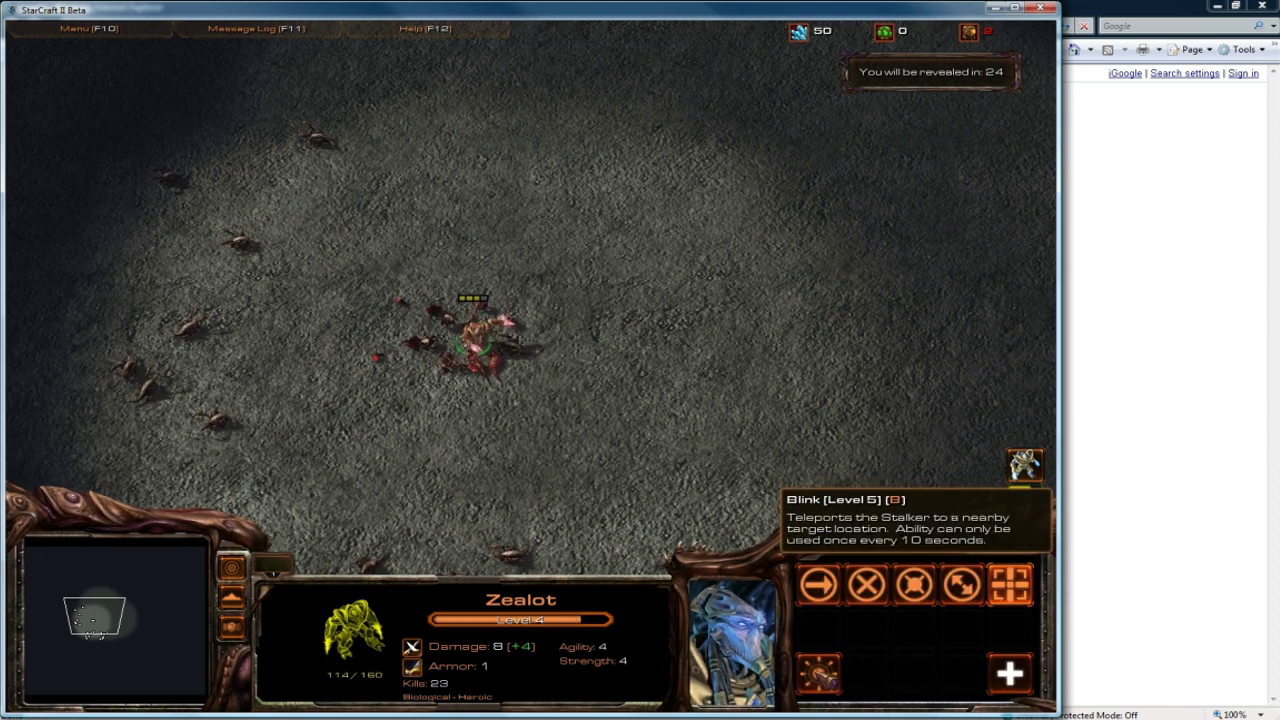
- Test Blink level 5 by blinking the Zealot repeatedly in quick succession around the battlefield
key("b")
left_click(651, 212)
key("b")
left_click(780, 330)
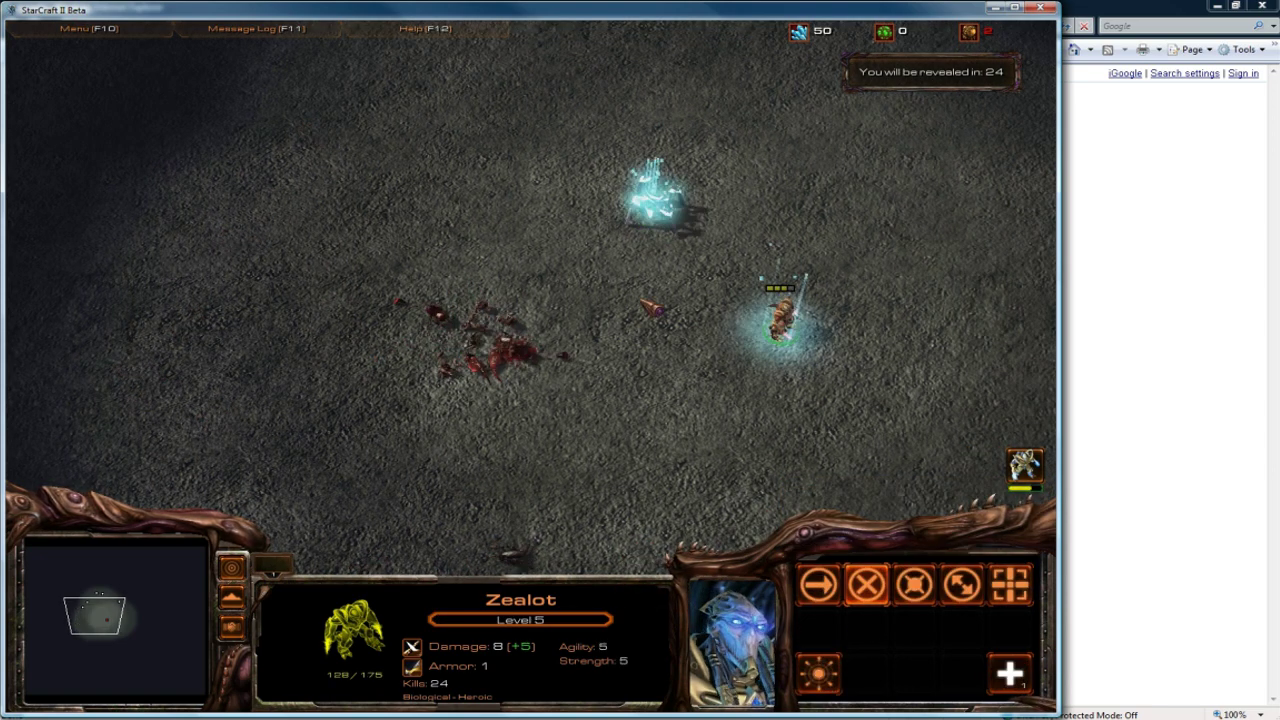
key("b")
left_click(591, 276)
key("b")
left_click(655, 216)
key("b")
left_click(720, 300)
key("b")
left_click(543, 308)
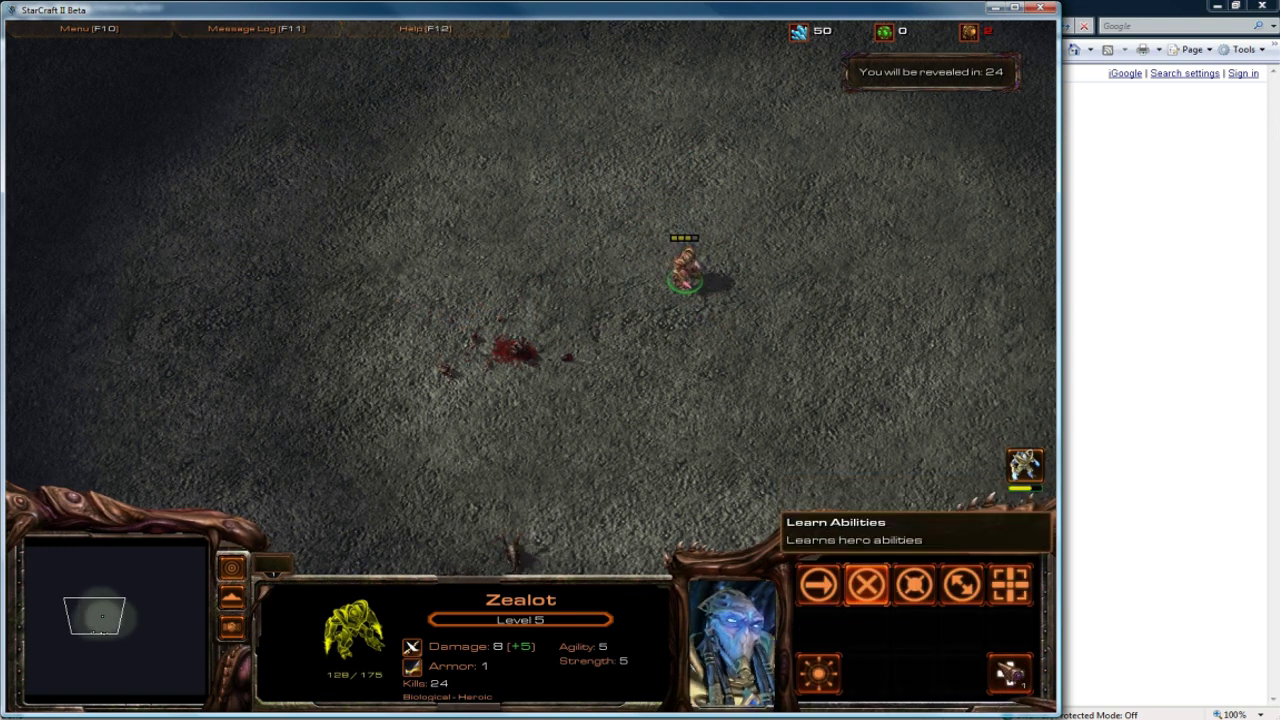
- Learn Snipe and fire a Sniper Round at the distant Zergling
left_click(1010, 674)
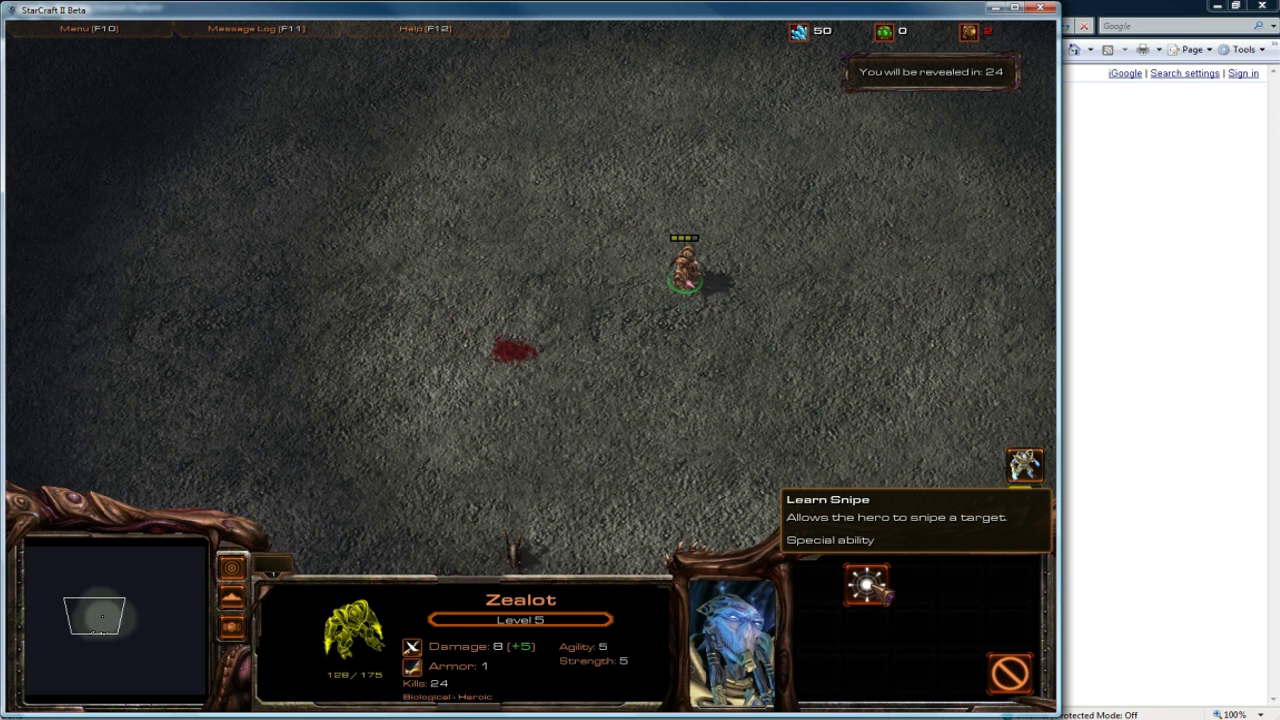
left_click(884, 594)
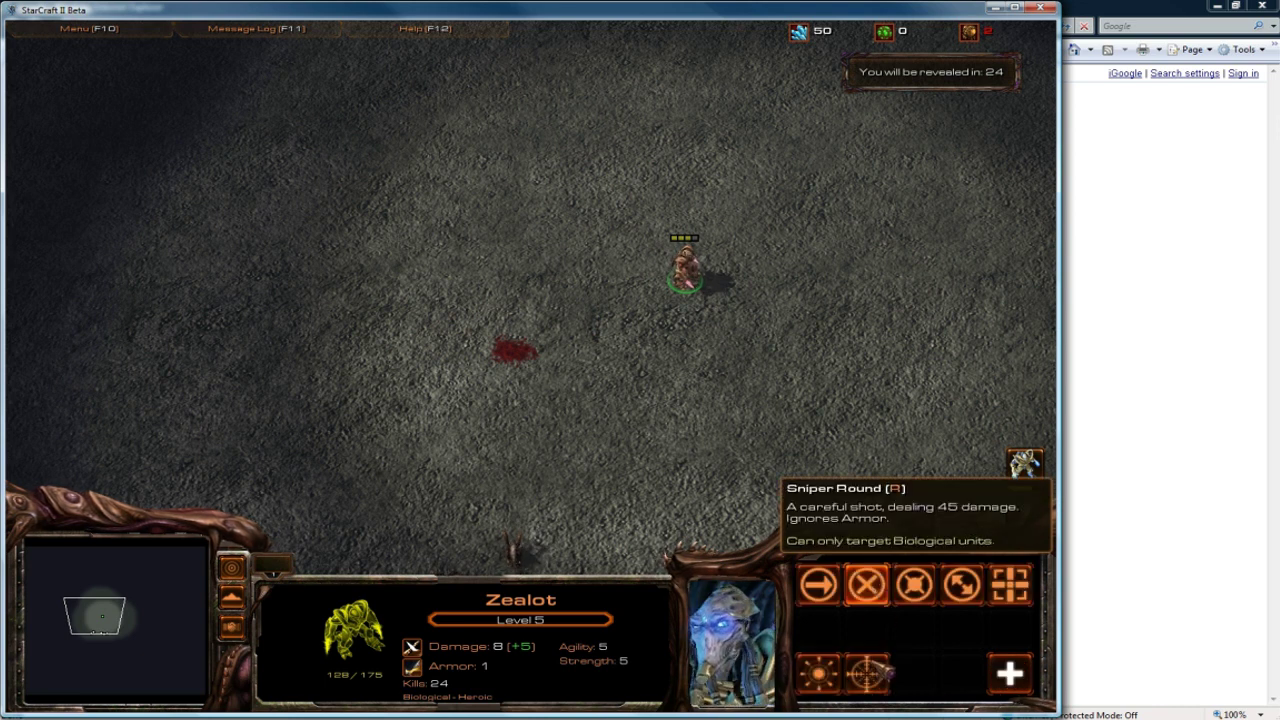
left_click(870, 674)
left_click(514, 550)
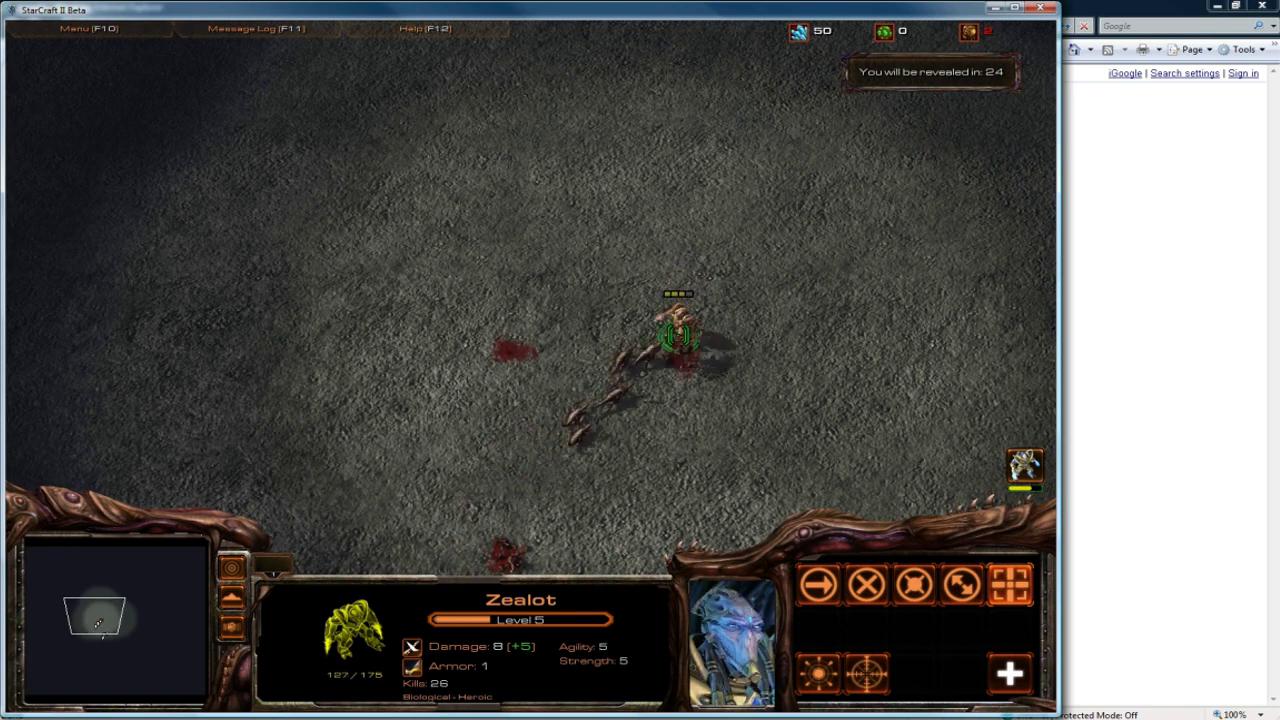
- Try to fire a Sniper Round at the Zerglings attacking the Zealot
key("r")
left_click(660, 348)
left_click(620, 333)
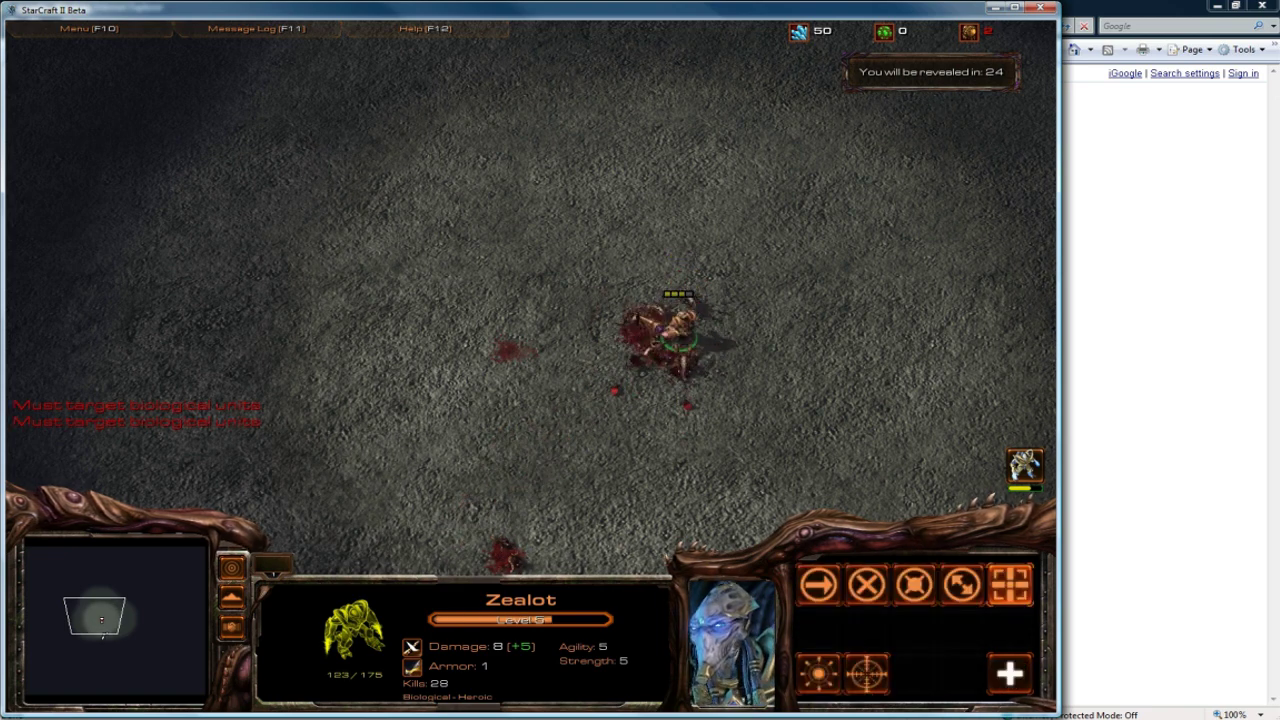
- Blink the Zealot several times around the site of the fight
key("b")
left_click(520, 280)
key("b")
left_click(766, 263)
key("b")
left_click(760, 505)
left_click(437, 362)
key("b")
left_click(566, 249)
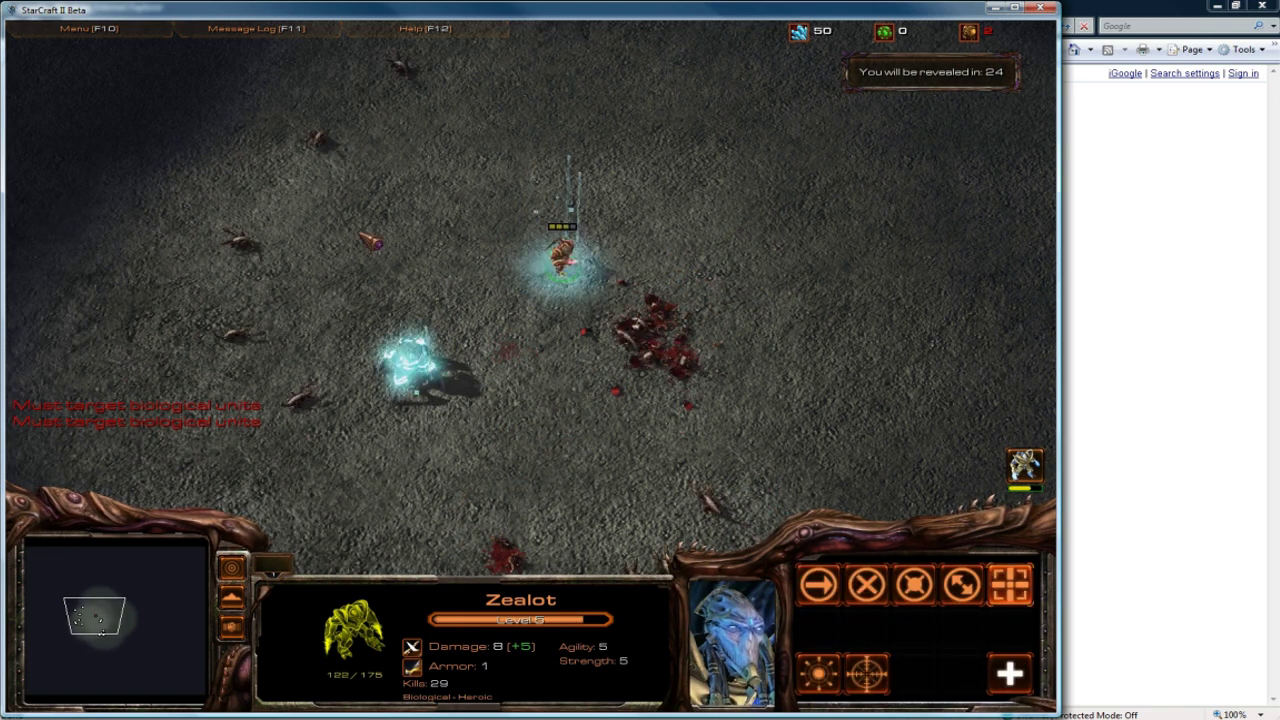
- Snipe one of the approaching Zerglings and blink the Zealot twice away from the pack
key("r")
left_click(243, 234)
key("b")
left_click(754, 224)
key("b")
left_click(880, 335)
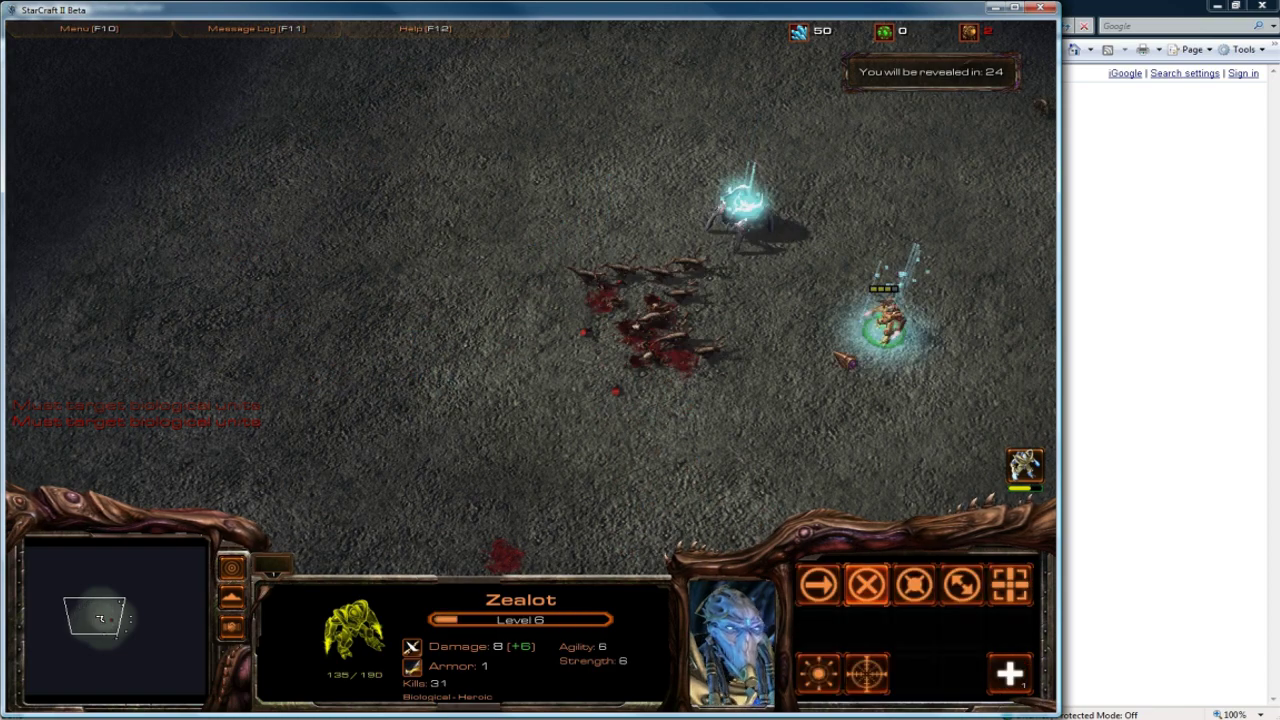
- Evade the pursuing Zergling pack by blinking the Zealot back and forth around it many times
key("b")
left_click(662, 466)
key("b")
left_click(486, 343)
left_click(643, 228)
left_click(758, 285)
key("b")
left_click(820, 385)
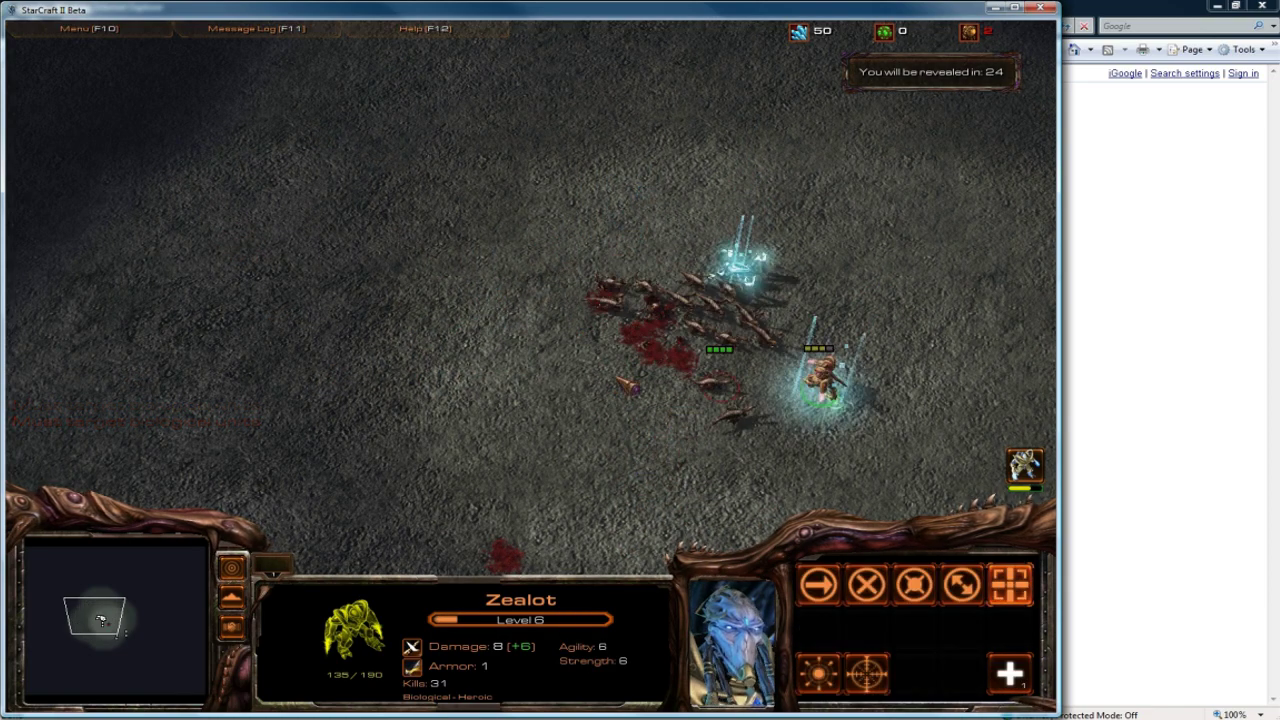
key("b")
left_click(520, 350)
key("b")
left_click(512, 167)
key("b")
left_click(785, 181)
key("b")
left_click(600, 418)
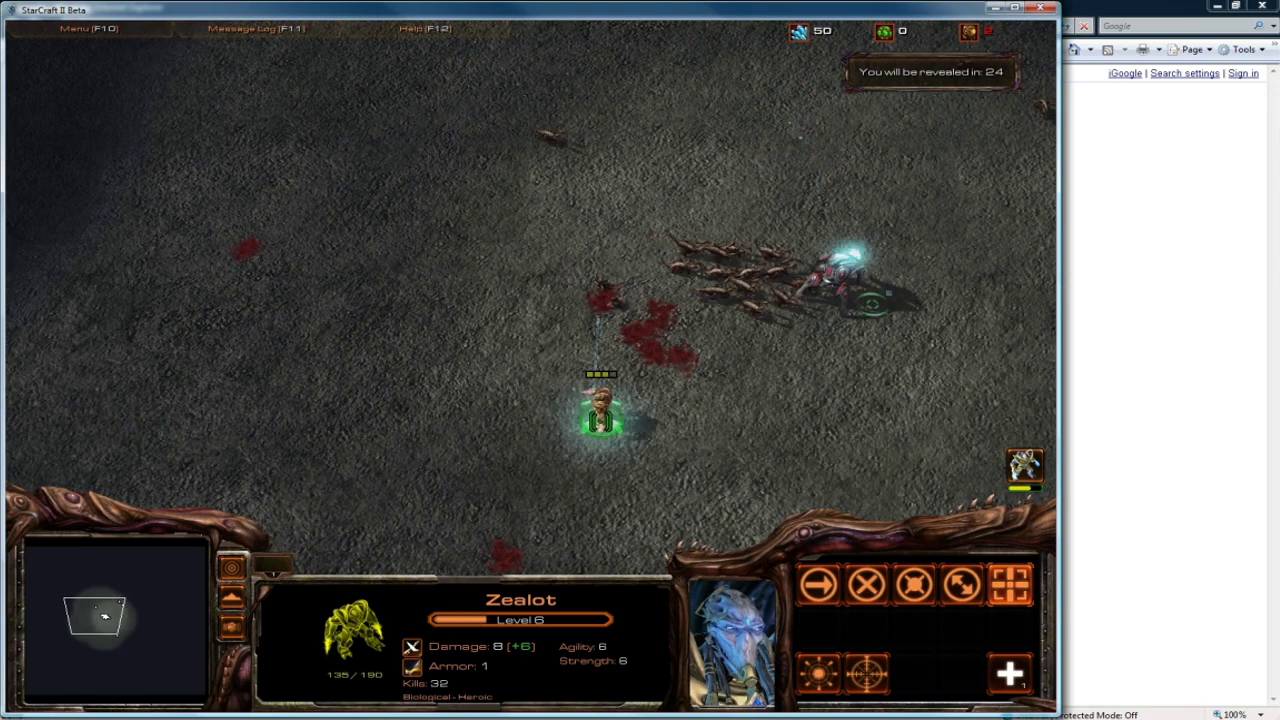
key("b")
left_click(423, 314)
key("b")
left_click(466, 212)
key("b")
left_click(662, 155)
key("b")
left_click(750, 185)
key("b")
left_click(551, 297)
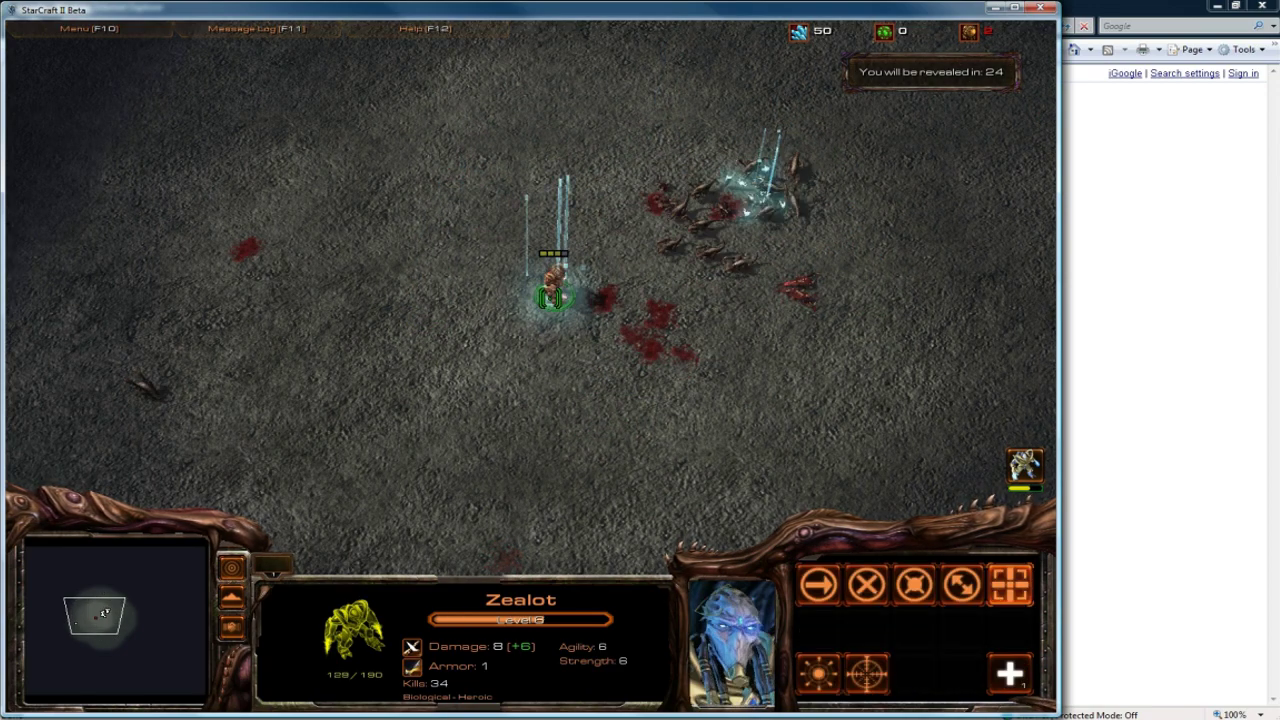
- Blink the Zealot to the far side of the Zerglings and check the Learn Abilities submenu
key("b")
left_click(414, 236)
key("b")
left_click(820, 333)
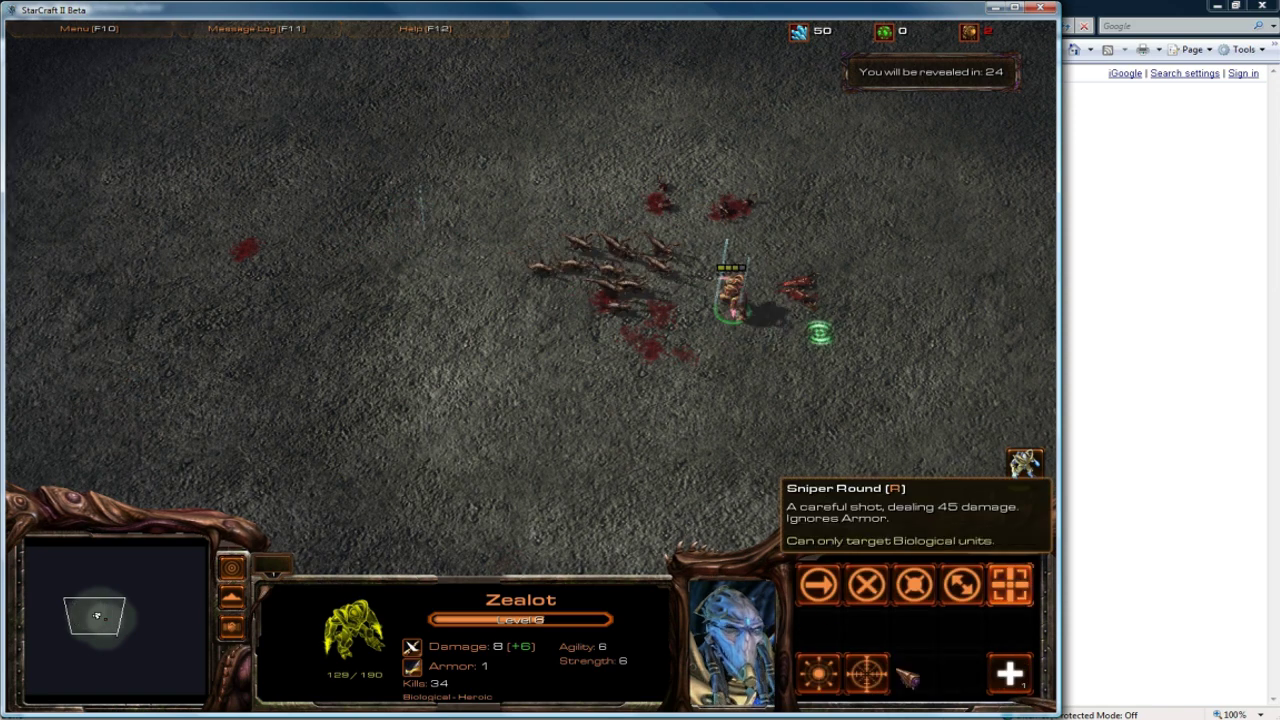
key("e")
left_click(1012, 674)
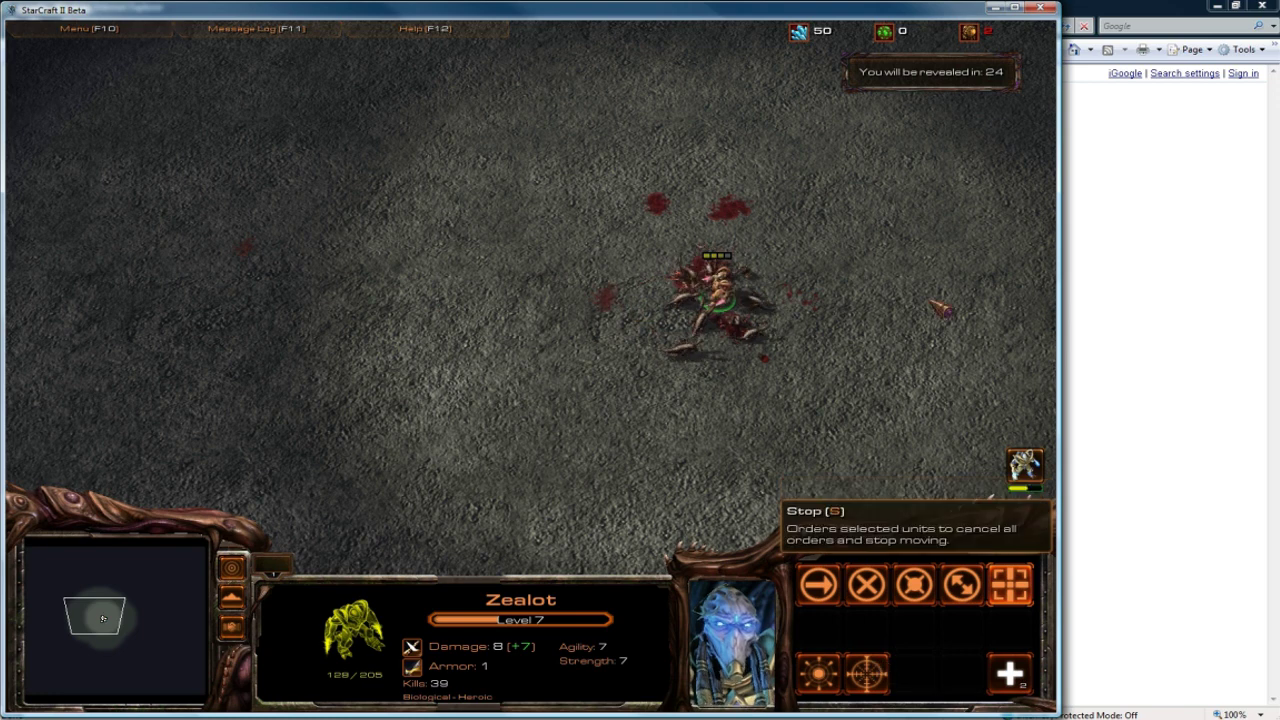
- Finish the Zealot's fight against the surrounding Zerglings, and close the test game to return to the Data Editor
left_click(1010, 585)
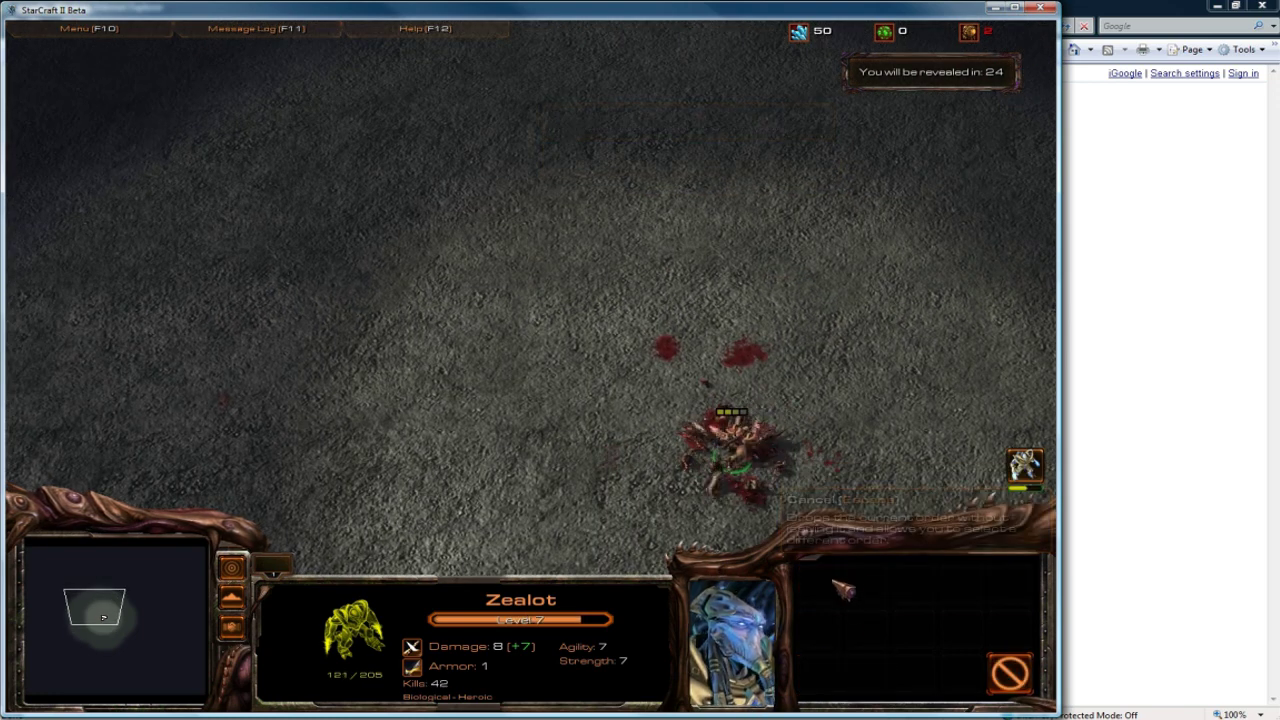
left_click(1000, 640)
mouse_move(1036, 22)
key("Down")
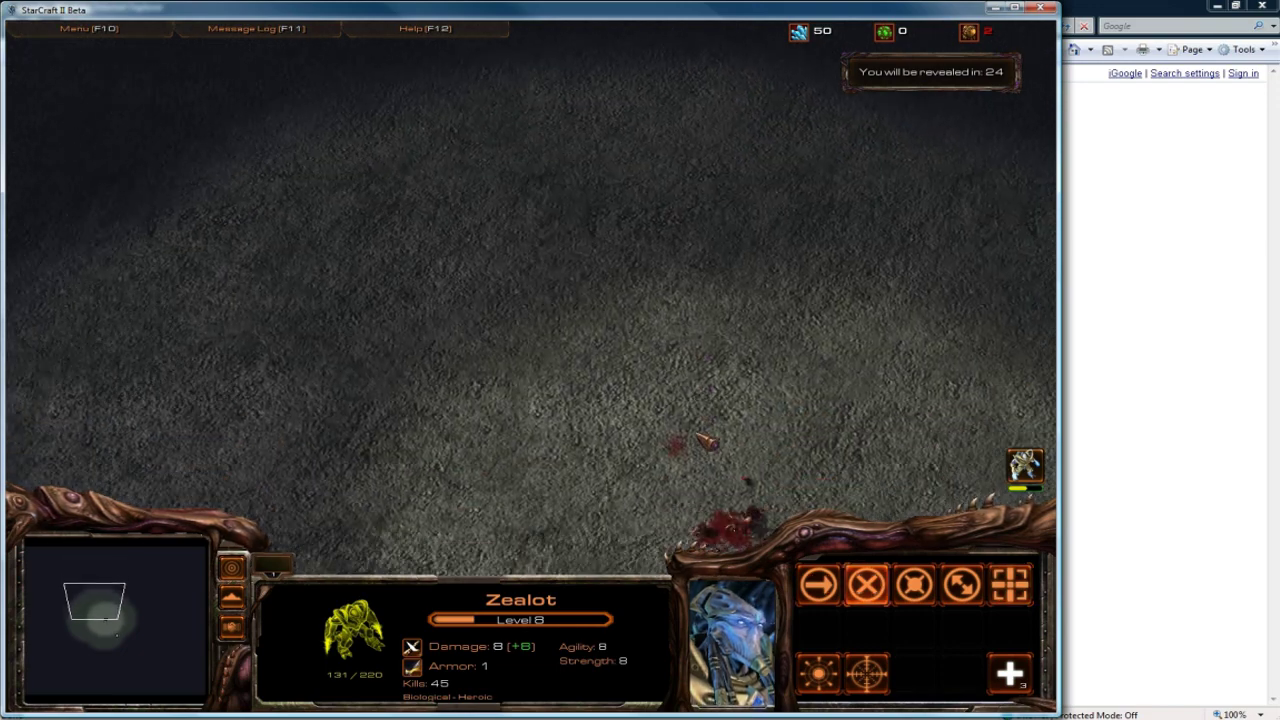
key("Right")
key("Left")
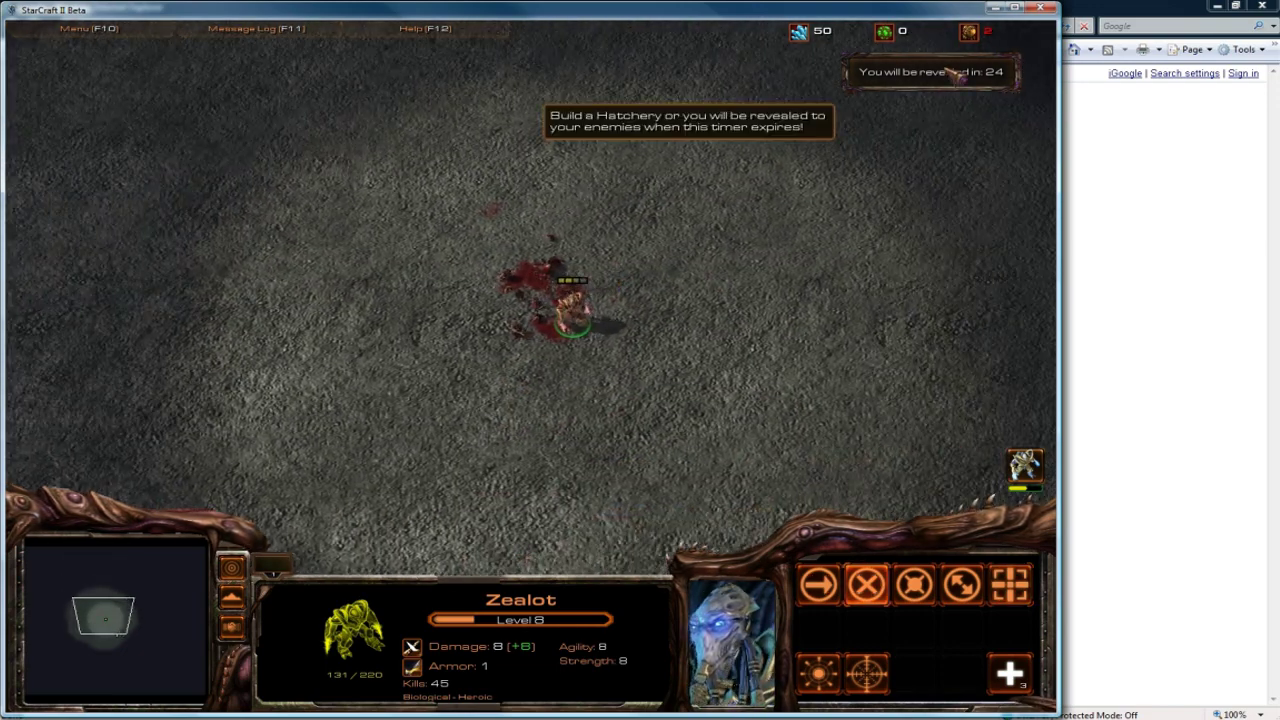
left_click(1043, 8)
left_click(411, 338)
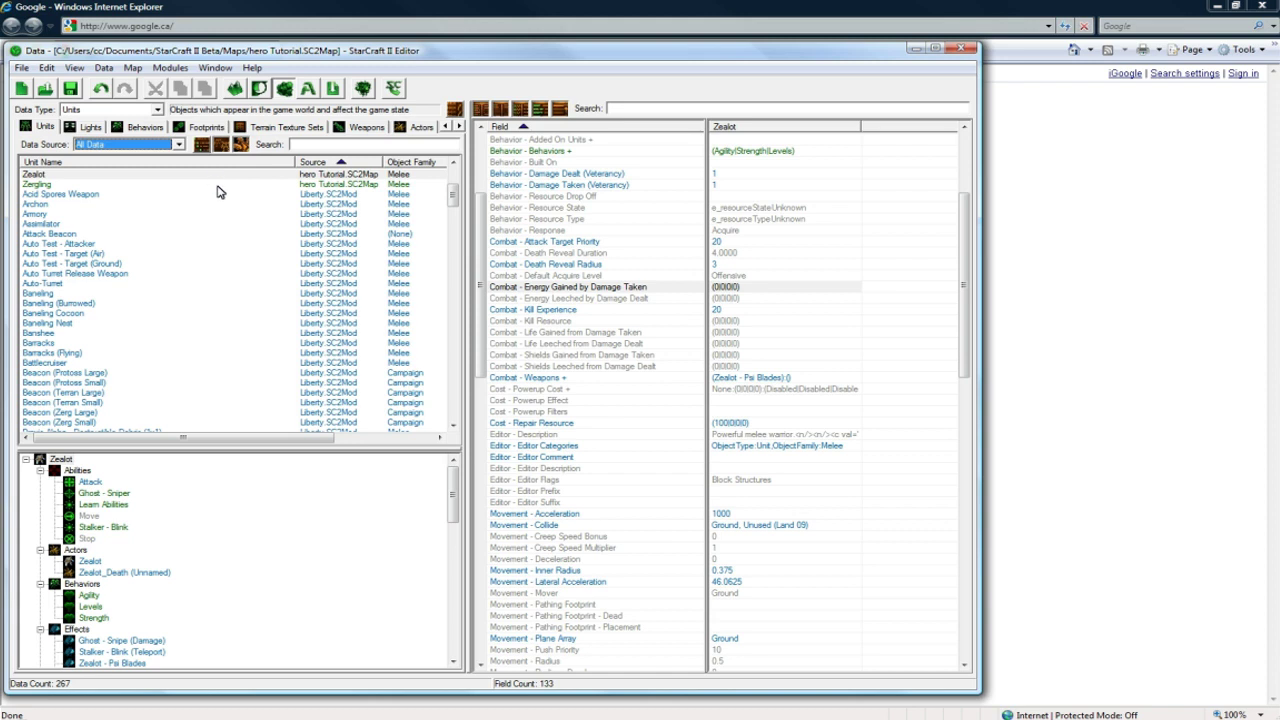
- Show the Requirements data type in the Data Editor and select the Requires Level 4 requirement
left_click(260, 196)
left_click(265, 185)
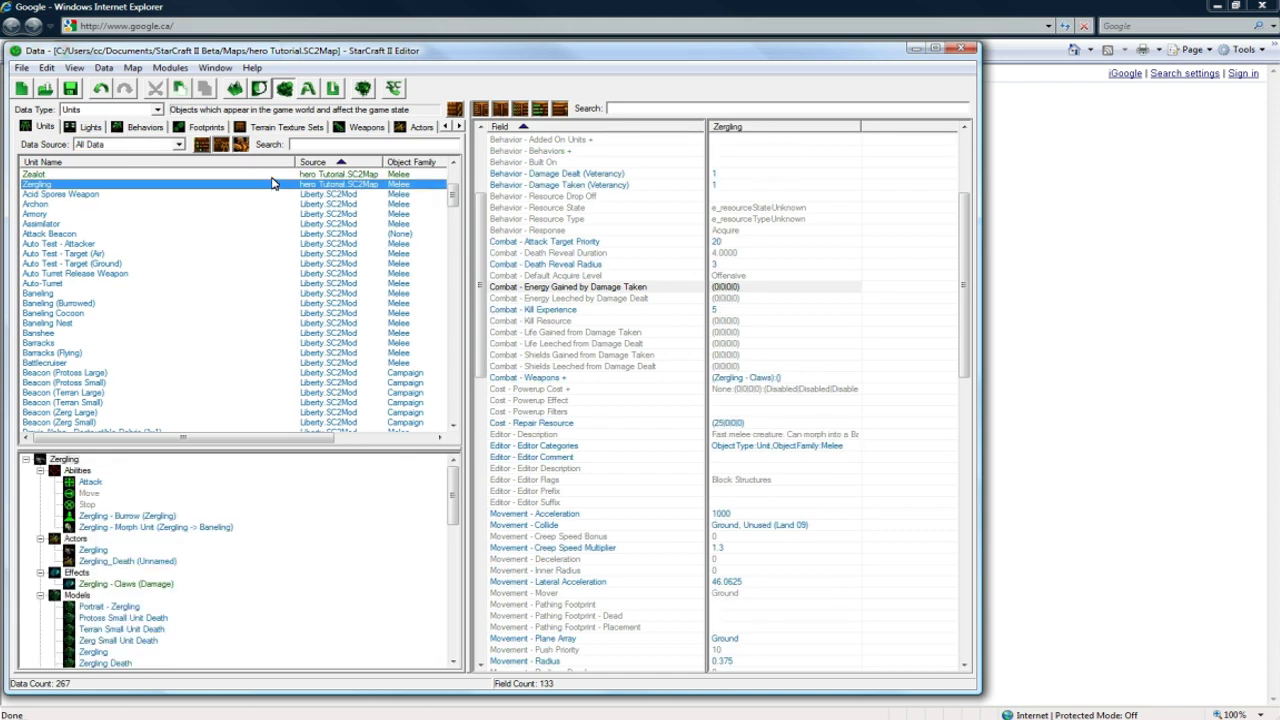
left_click(110, 109)
scroll(115, 160, "up", 3)
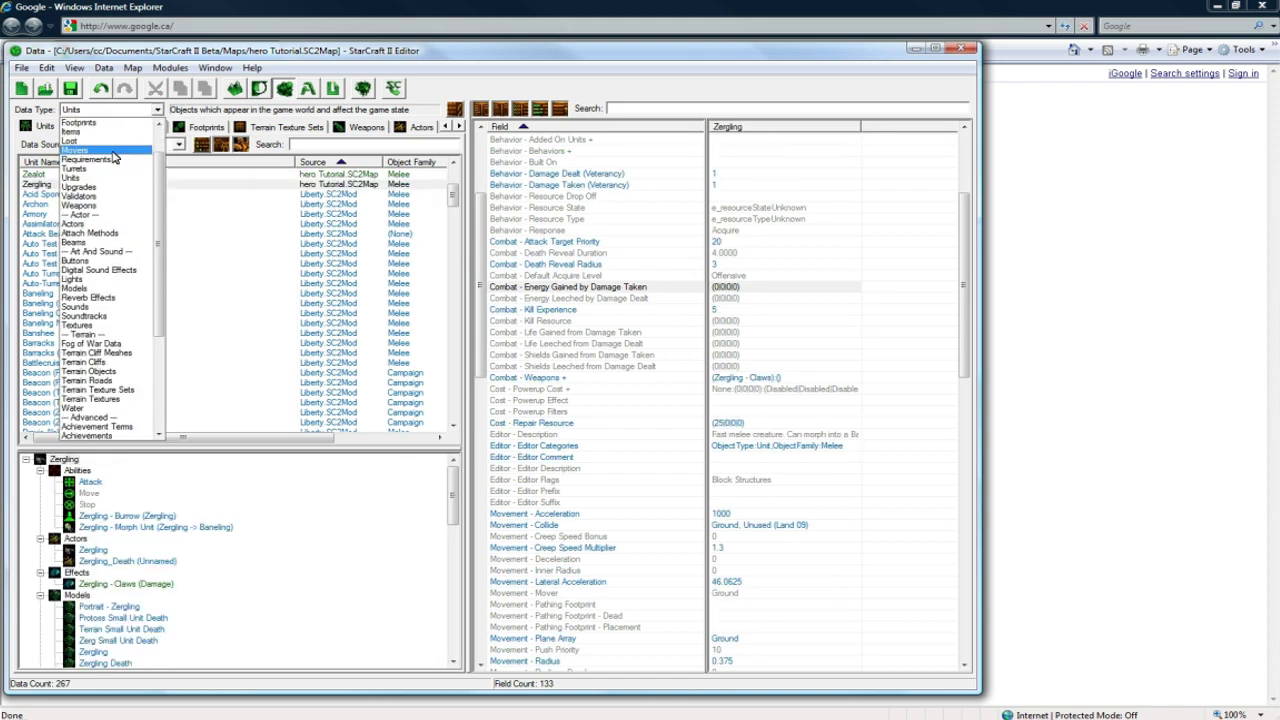
left_click(112, 163)
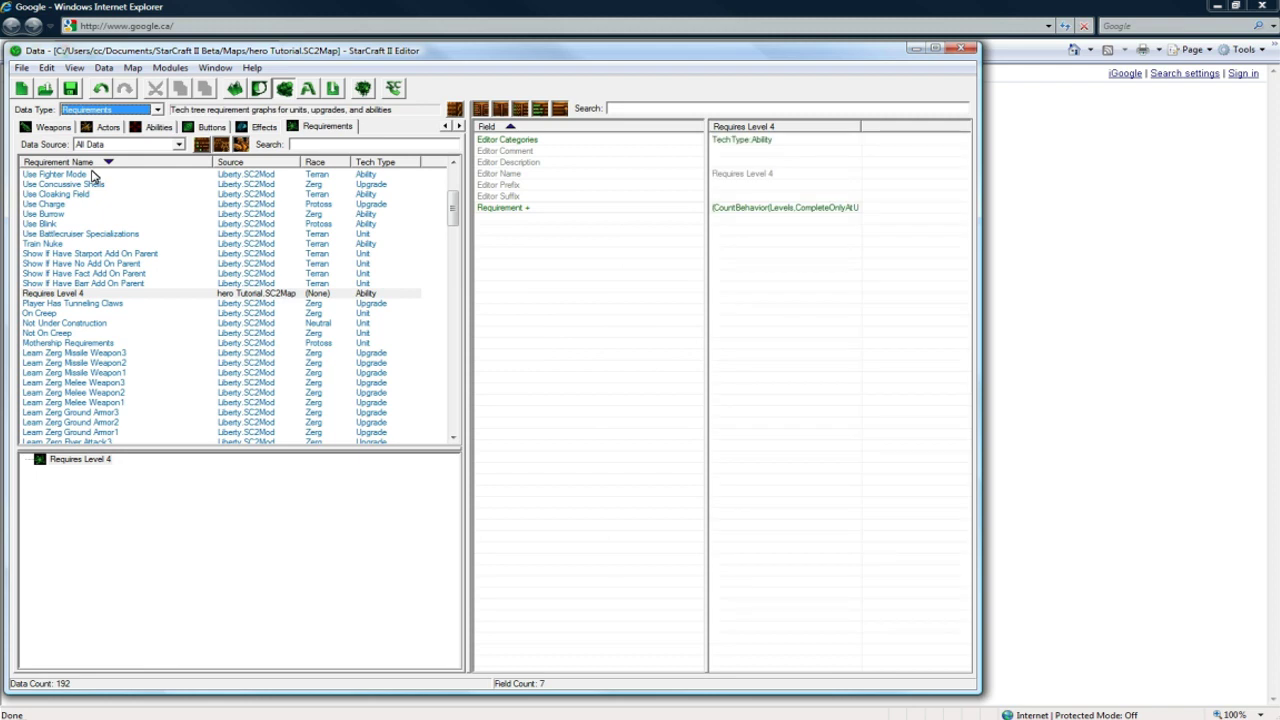
left_click(101, 295)
- Give the Count Behavior Levels node of the Requires Level 4 requirement the tooltip "Requires Hero Level:" and accept the dialog
double_click(795, 208)
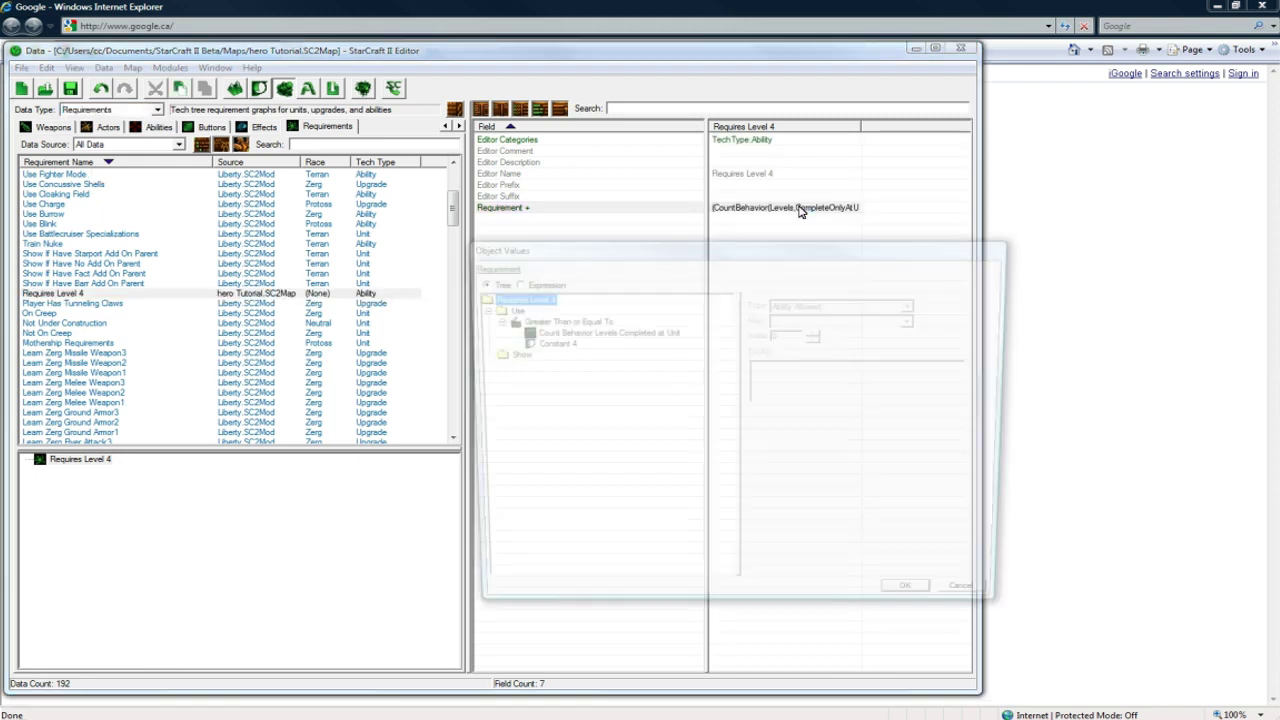
left_click(556, 332)
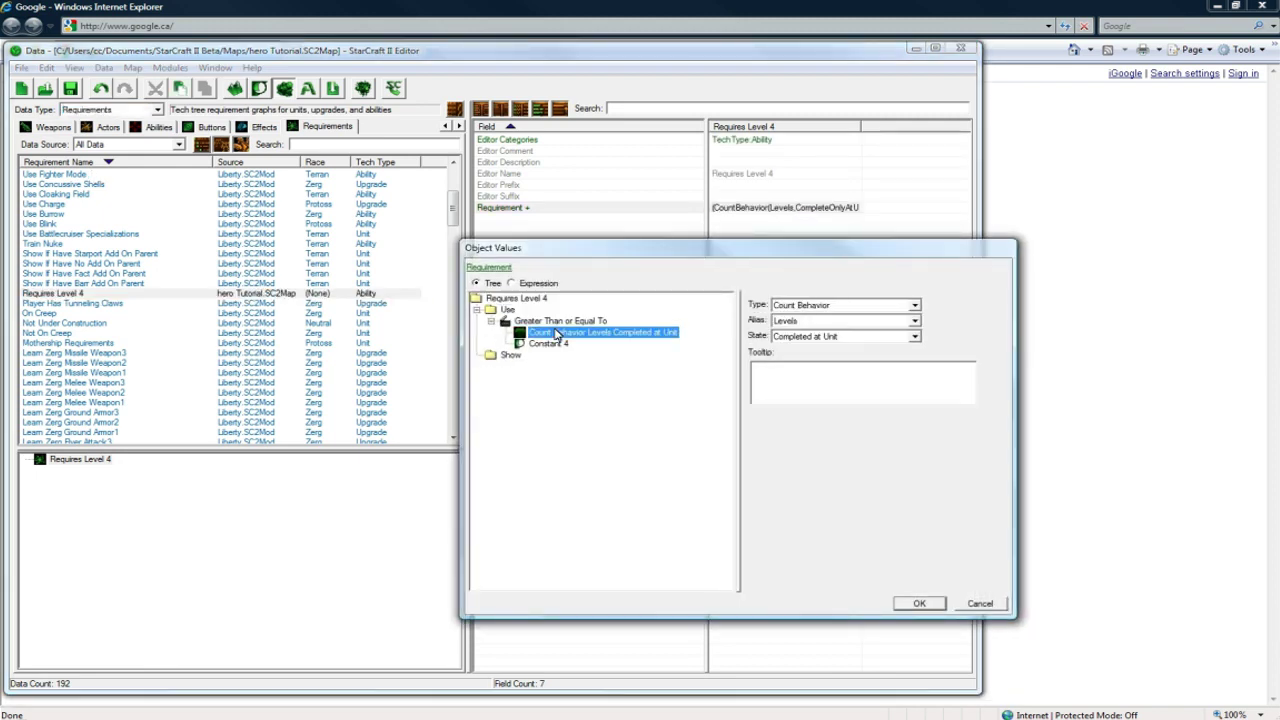
left_click(810, 376)
left_click(548, 344)
left_click(590, 332)
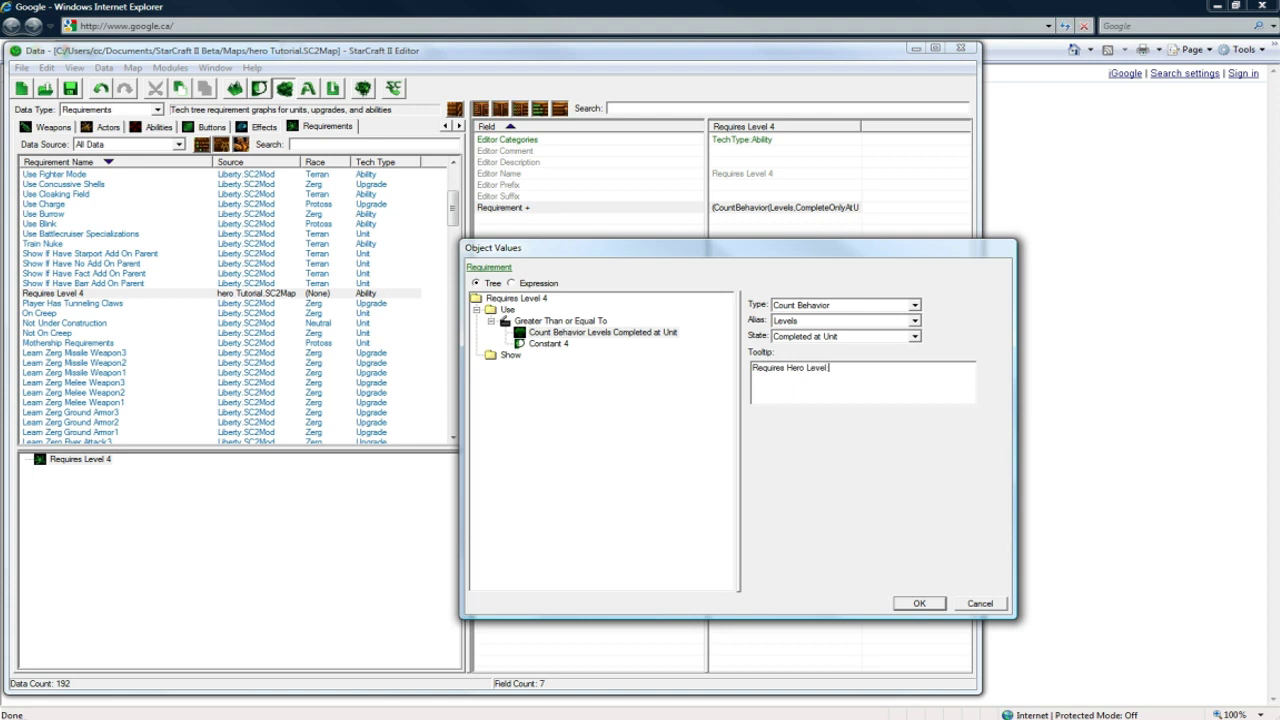
left_click(545, 344)
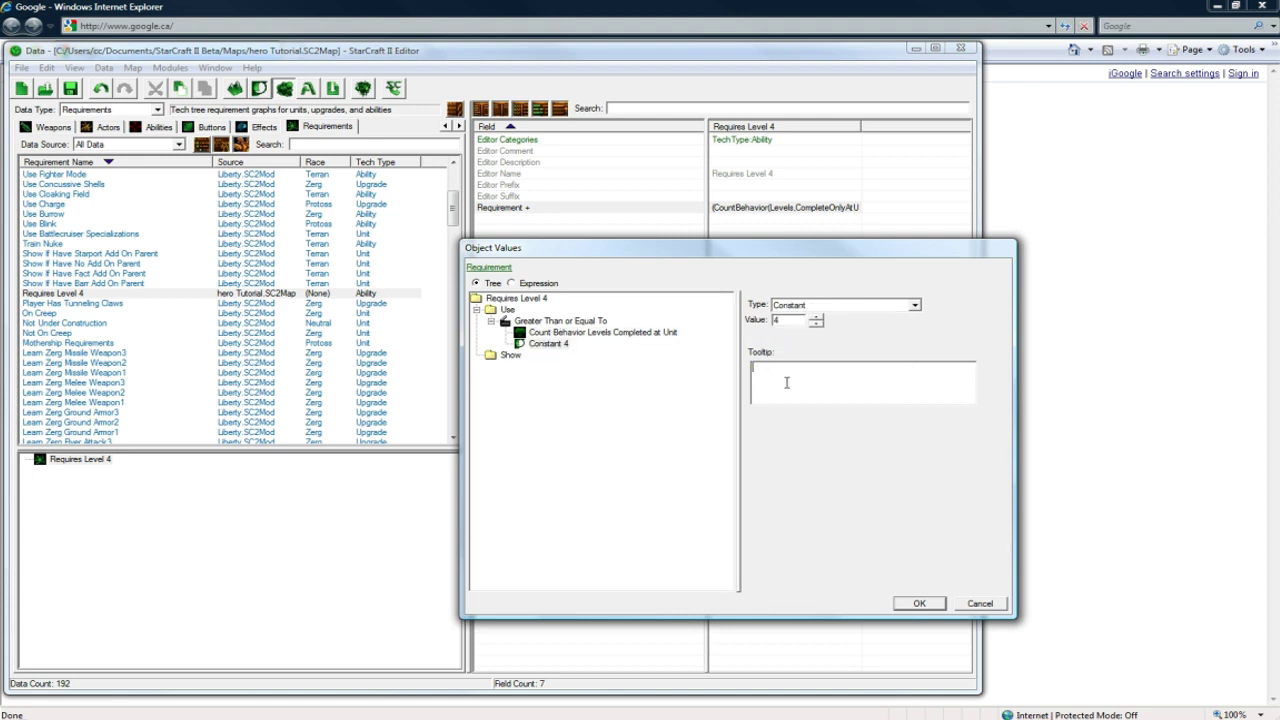
left_click(608, 333)
left_click(548, 344)
left_click(612, 333)
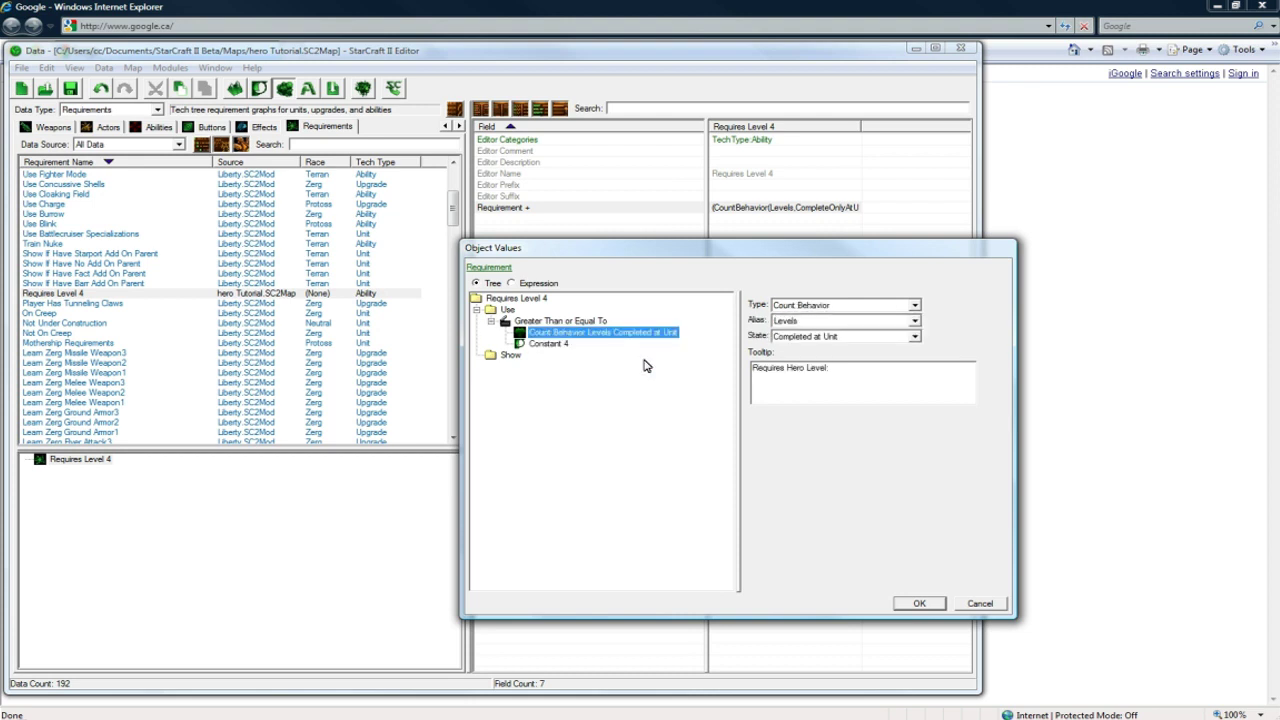
key("Return")
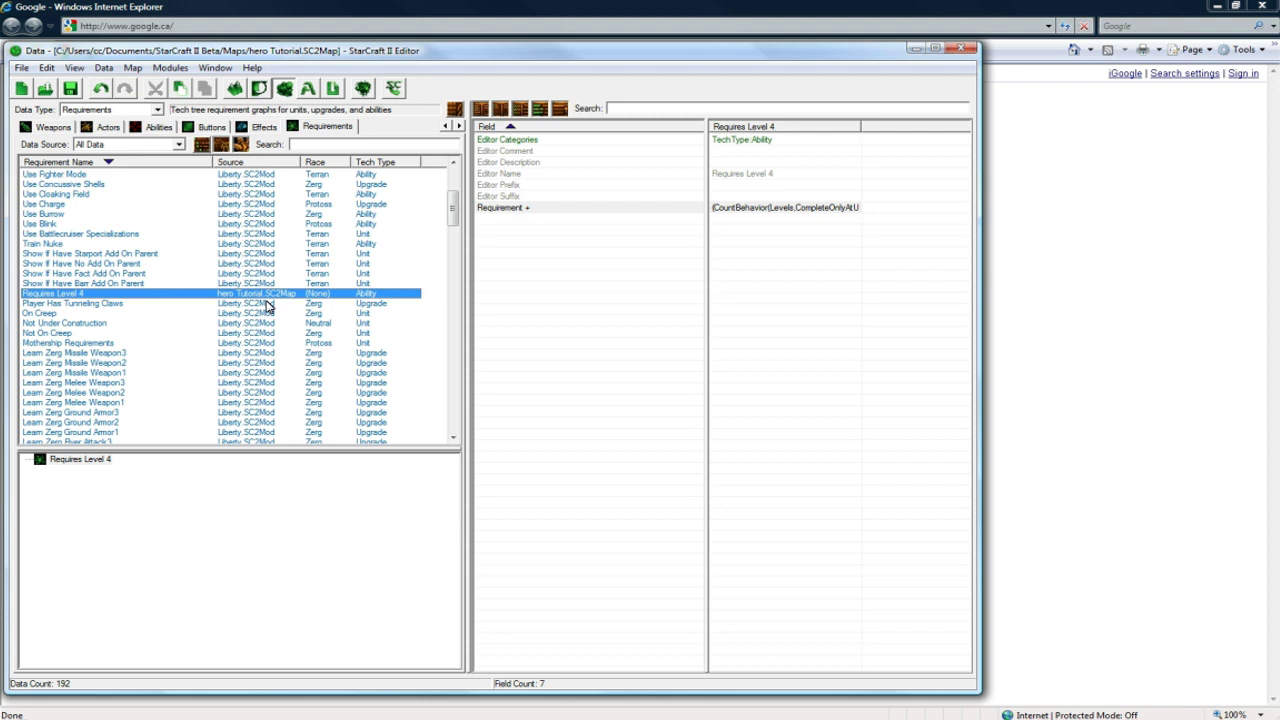
scroll(268, 307, "down", 3)
scroll(272, 307, "up", 4)
scroll(278, 307, "down", 1)
scroll(278, 307, "up", 1)
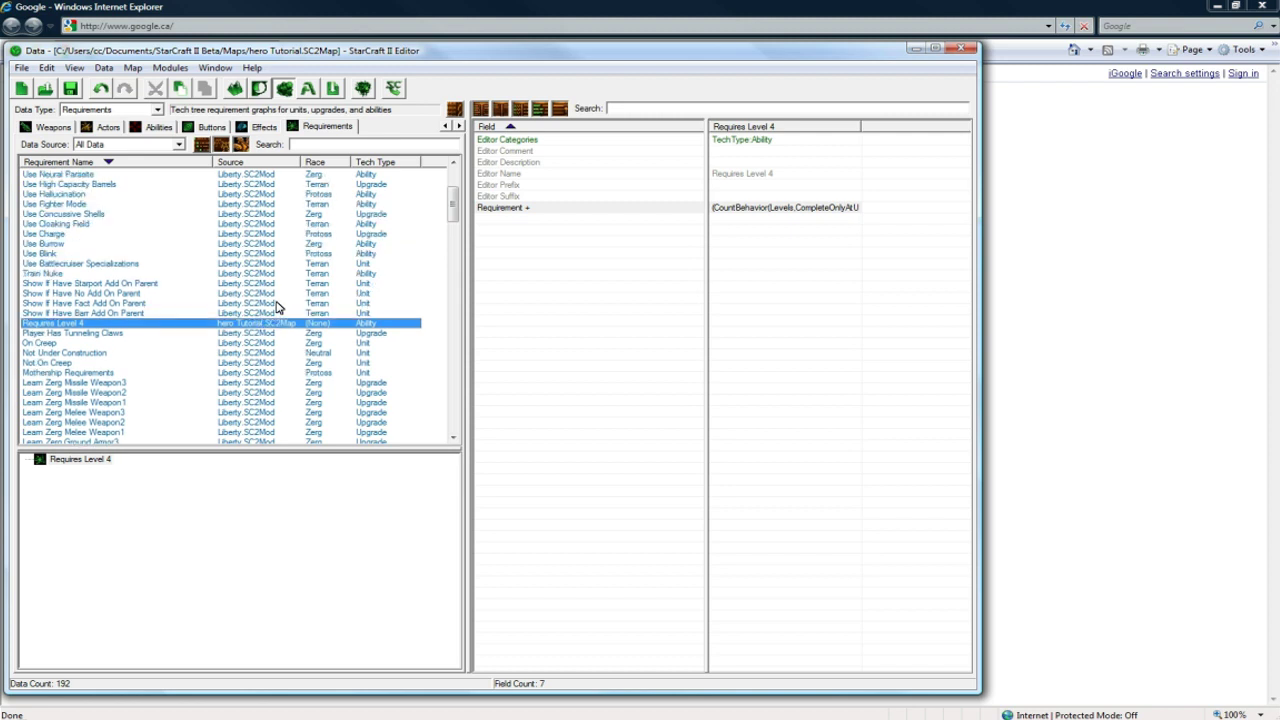
scroll(278, 307, "down", 1)
scroll(278, 307, "up", 1)
scroll(278, 307, "down", 1)
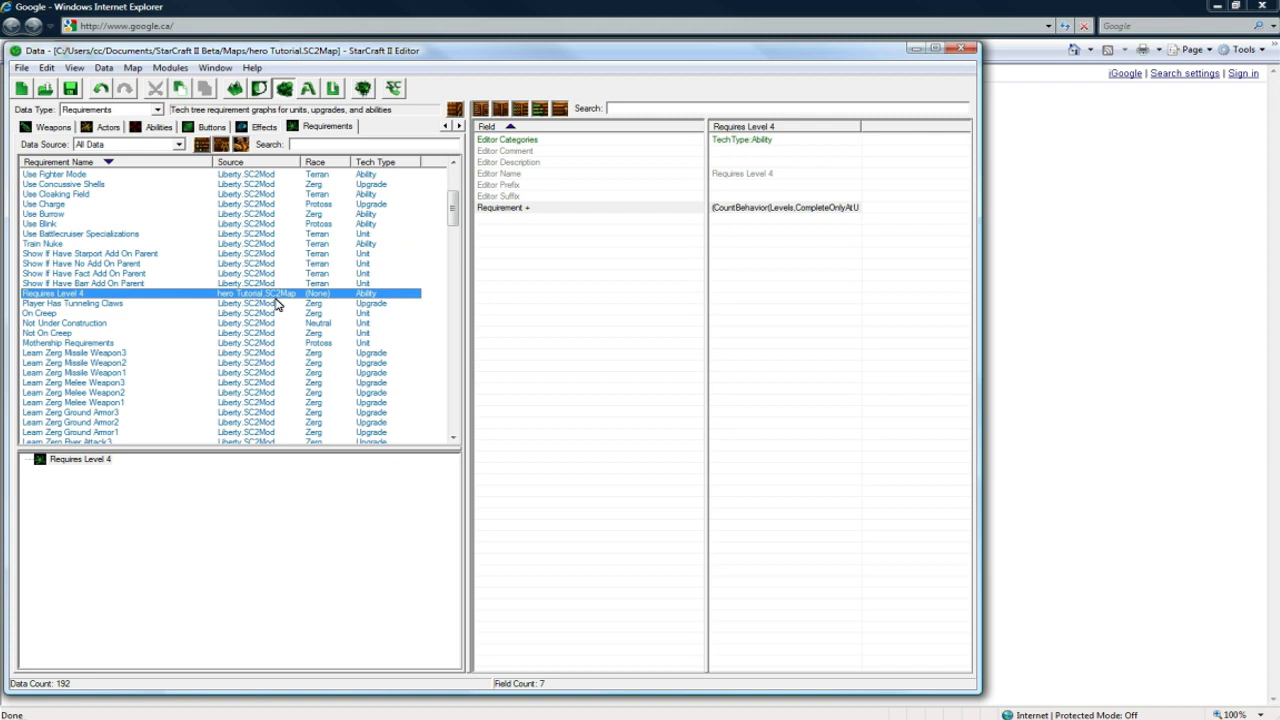